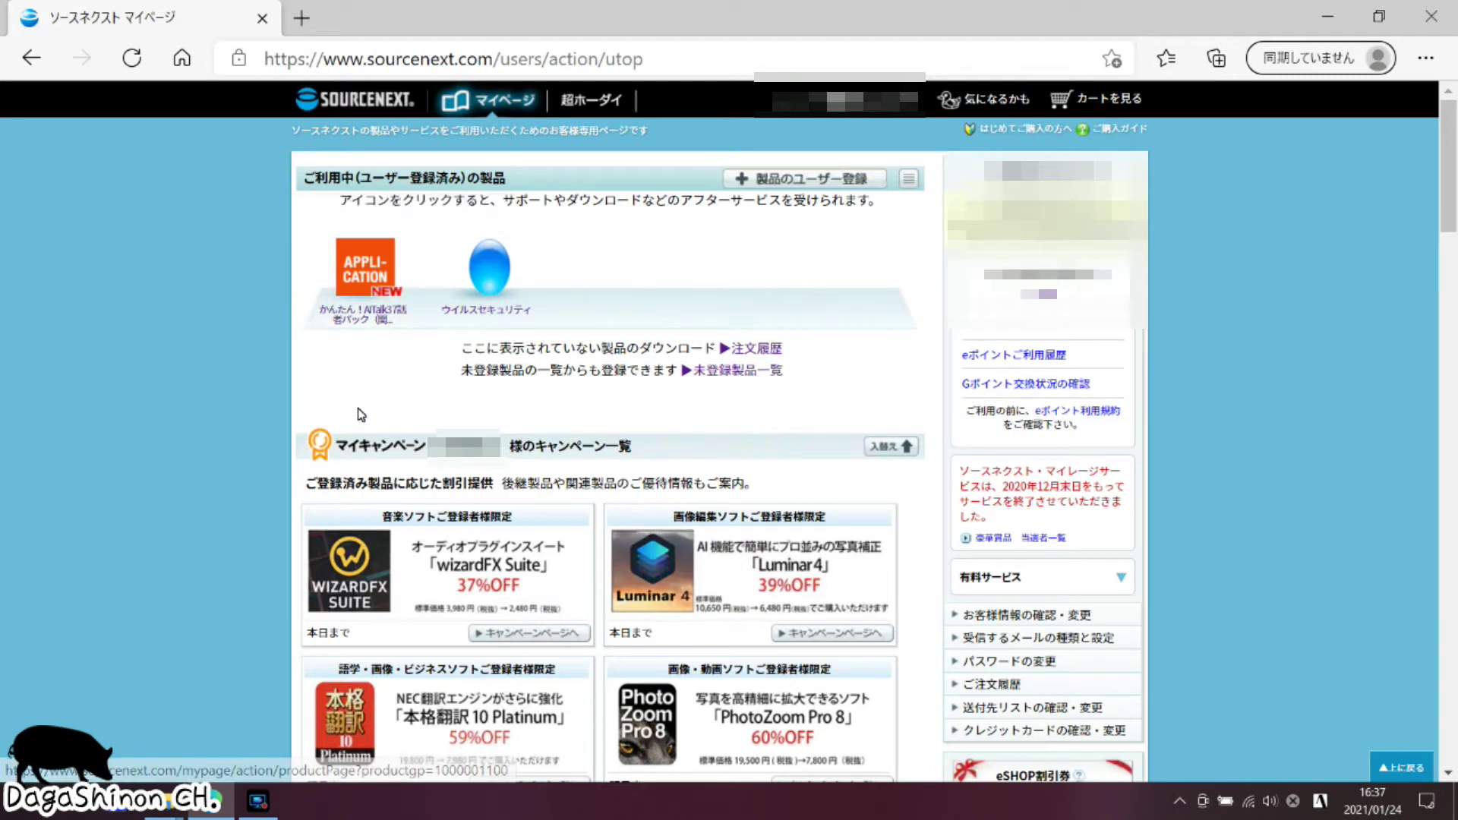
- Open the after-service page of the registered かんたん!AITalk 3 product
{"action": "left_click", "coordinate": [360, 259]}
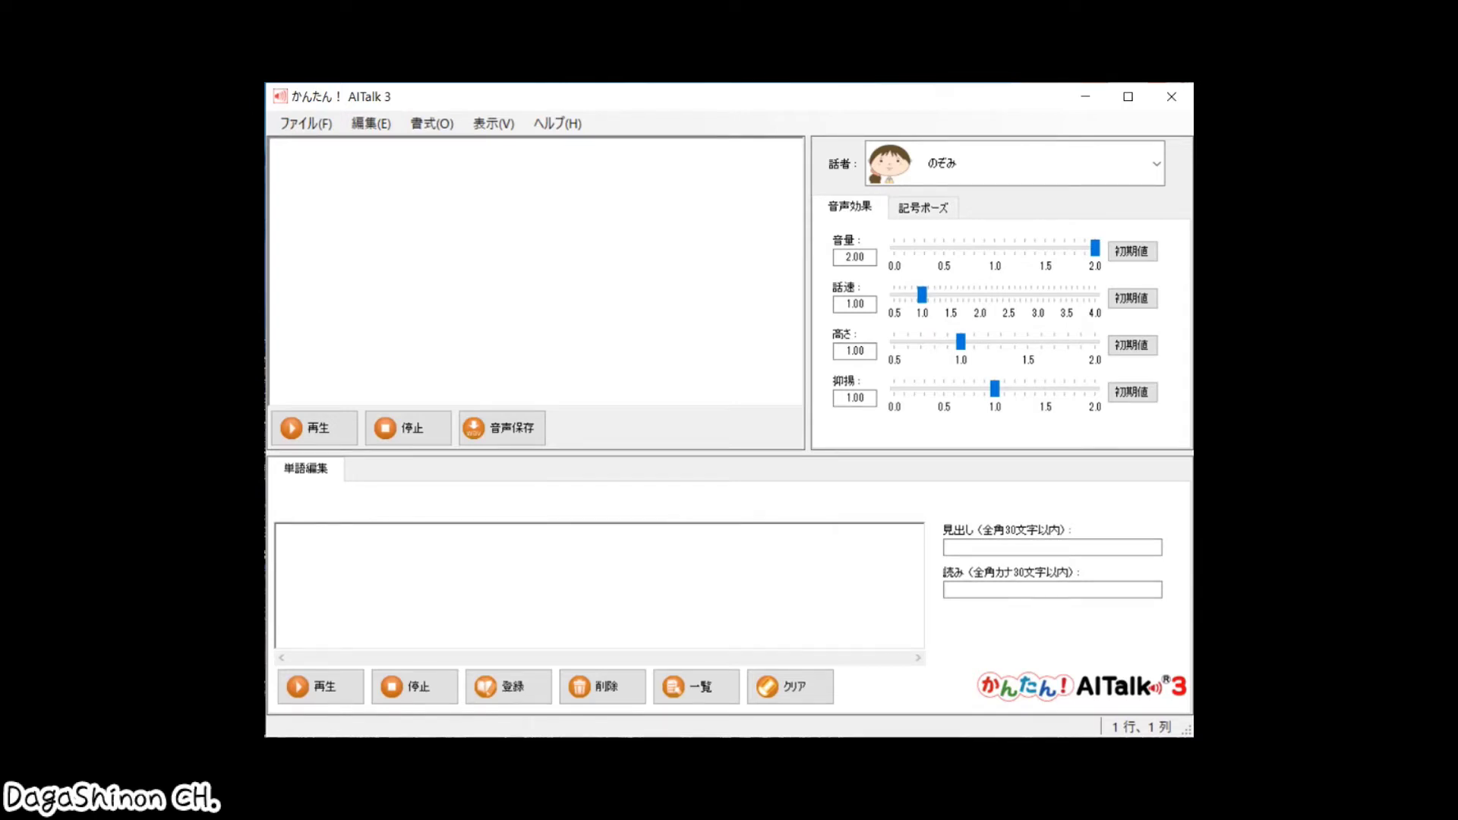
- In かんたん! AITalk 3, examine the available speakers and the commands for files, editing, formatting, display and help
{"action": "left_click", "coordinate": [1158, 171]}
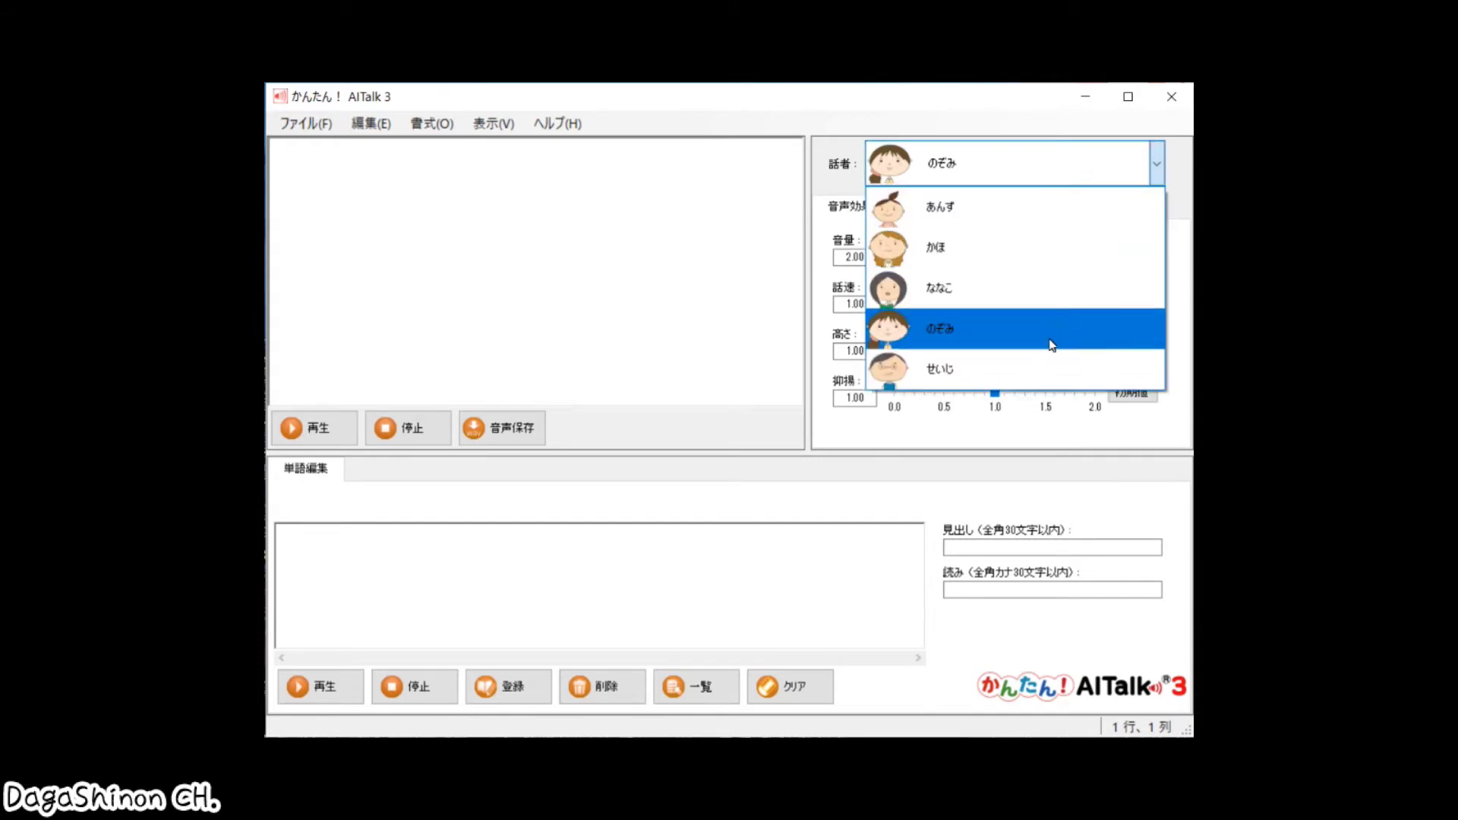
{"action": "key", "text": "Escape"}
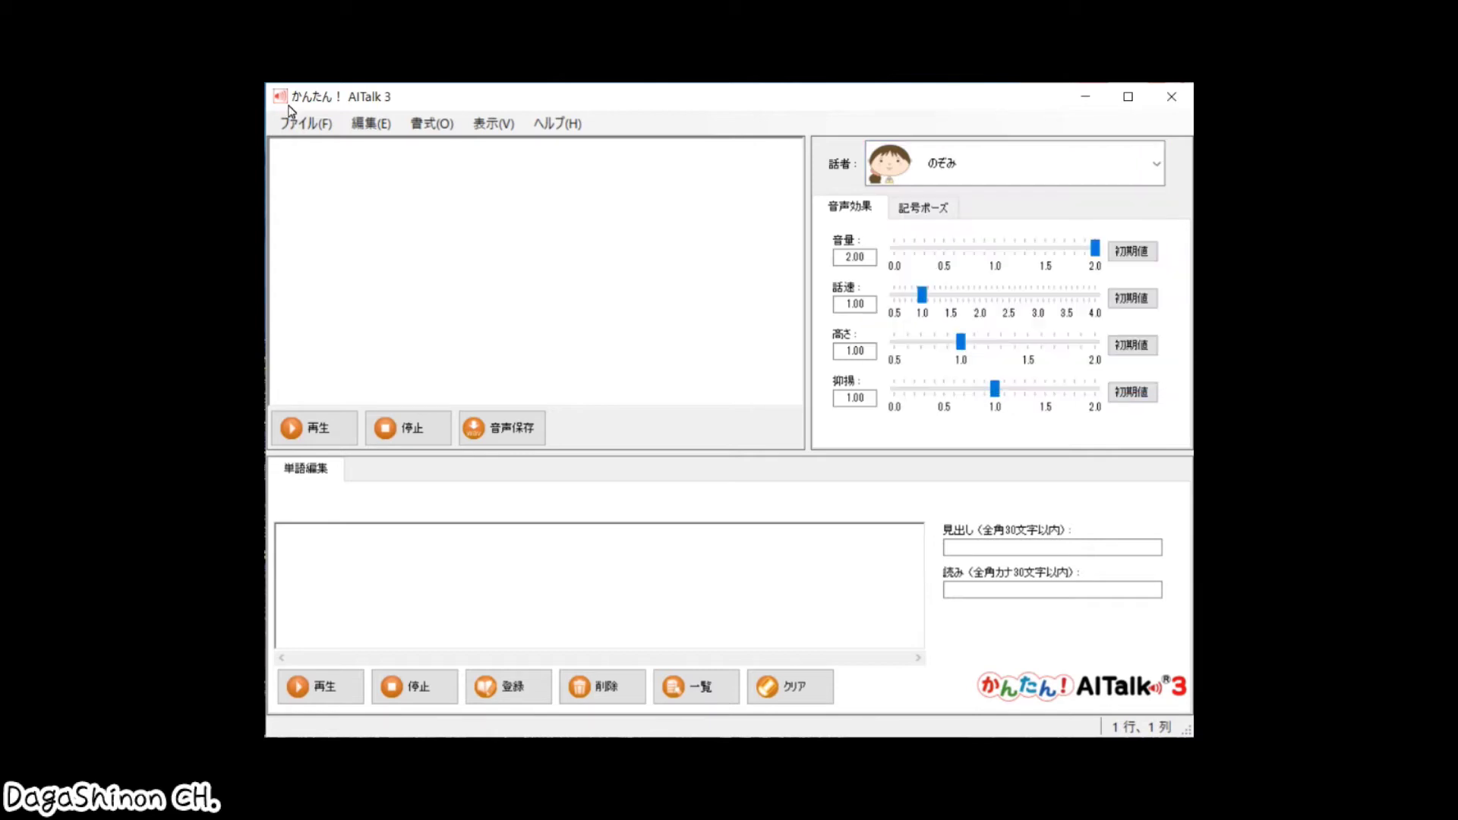
{"action": "left_click", "coordinate": [305, 123]}
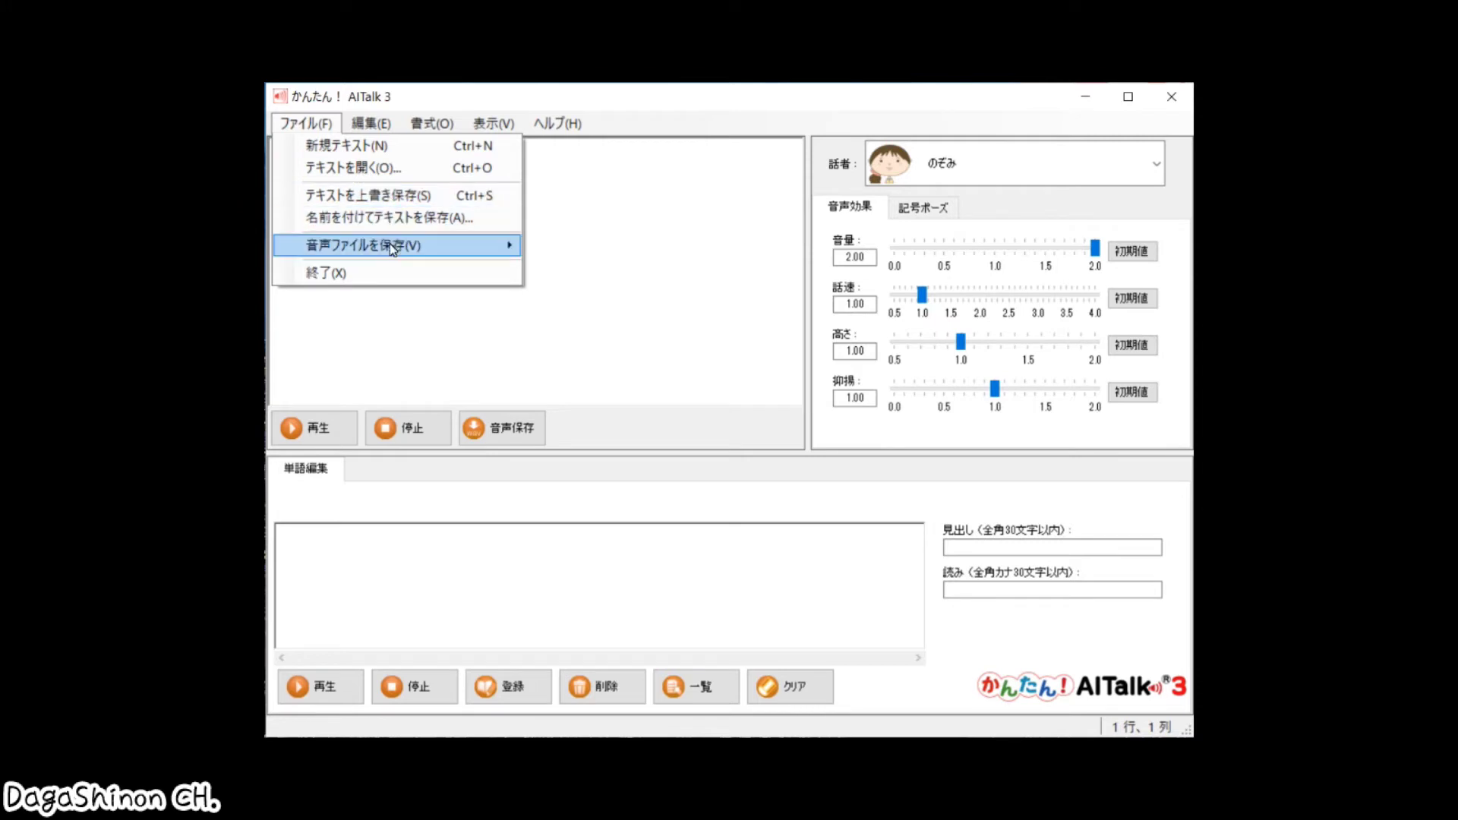
{"action": "mouse_move", "coordinate": [396, 254]}
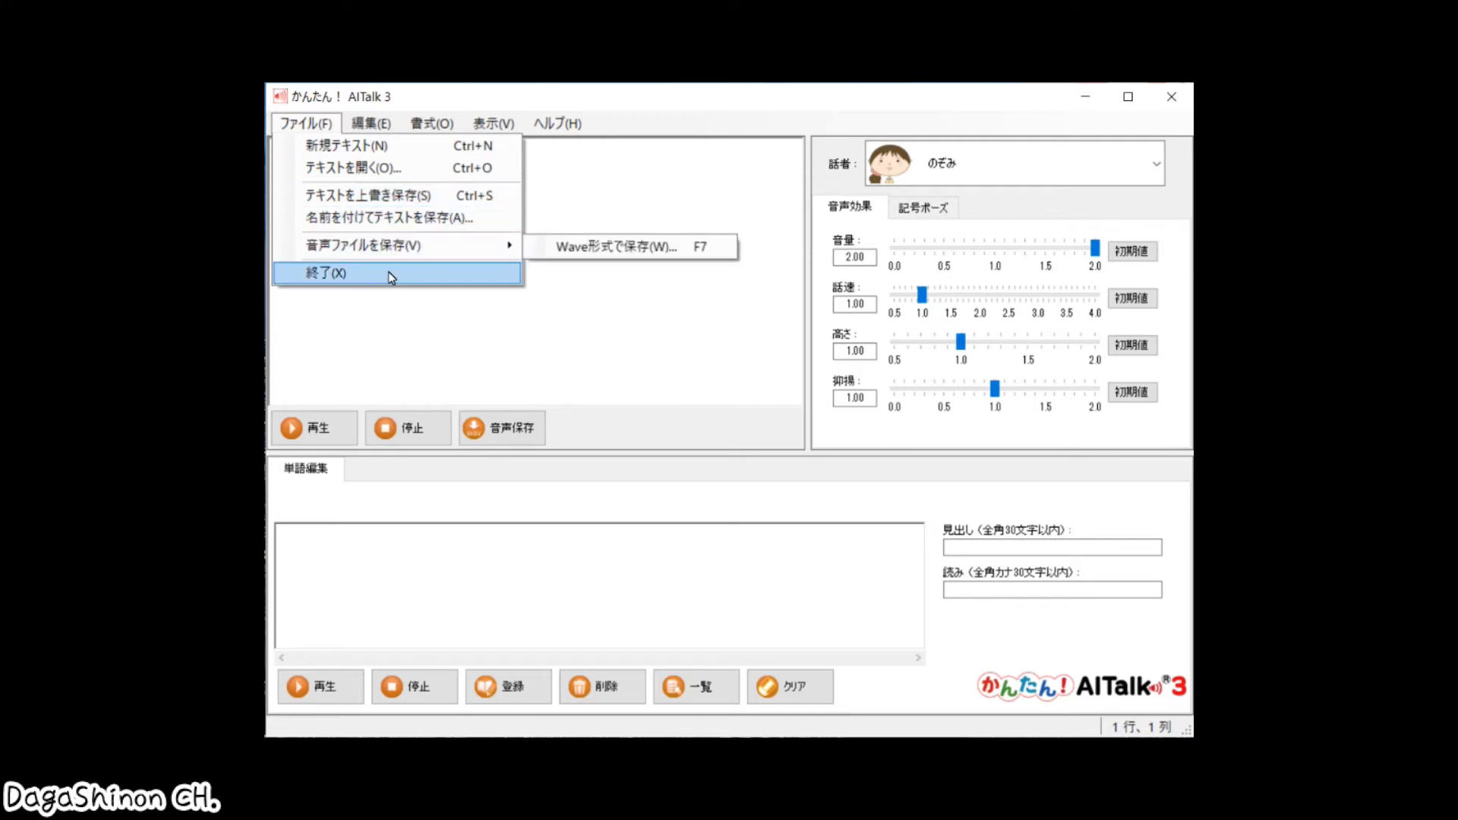
{"action": "mouse_move", "coordinate": [385, 128]}
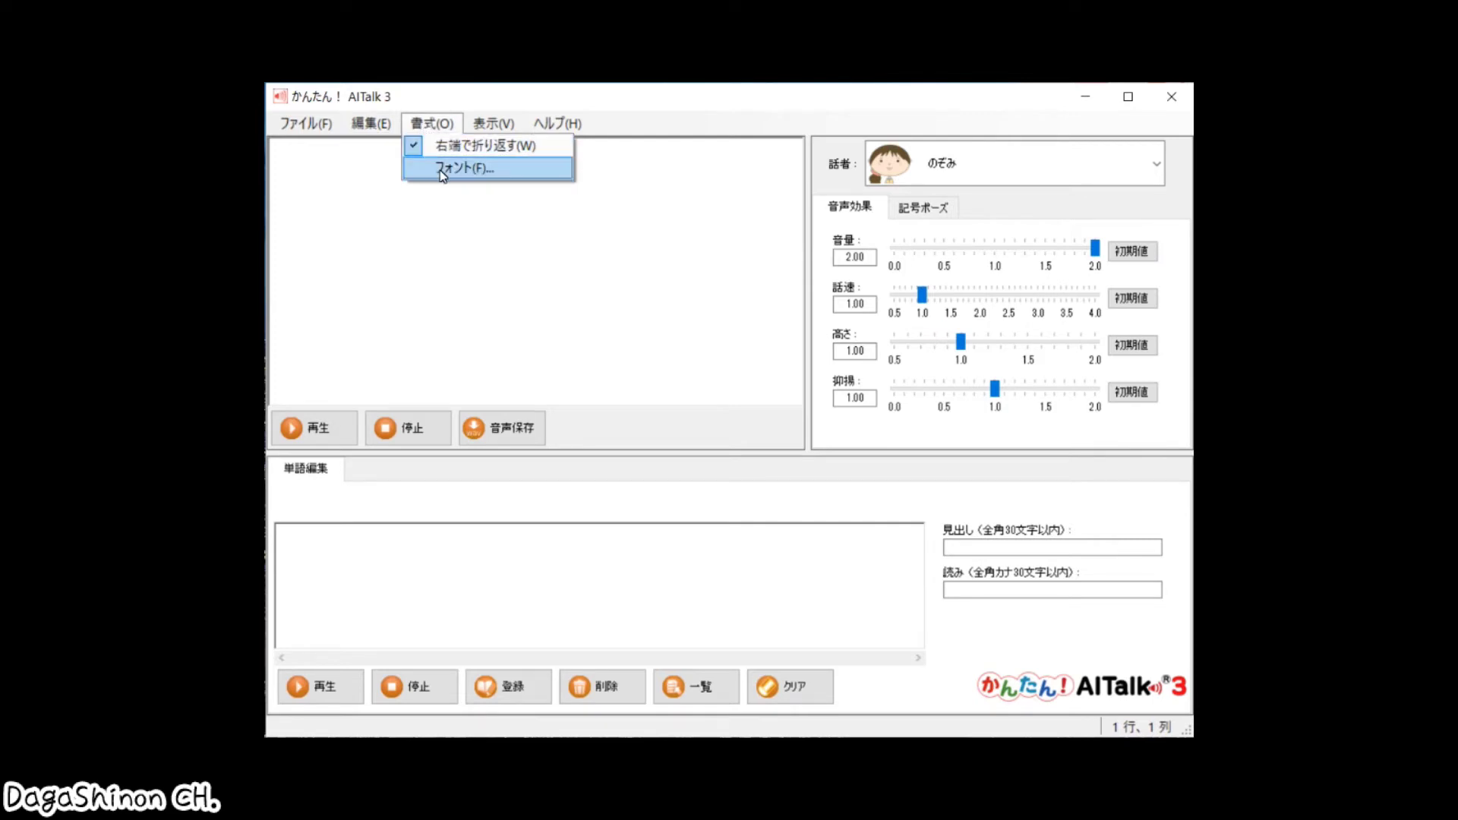
{"action": "mouse_move", "coordinate": [490, 126]}
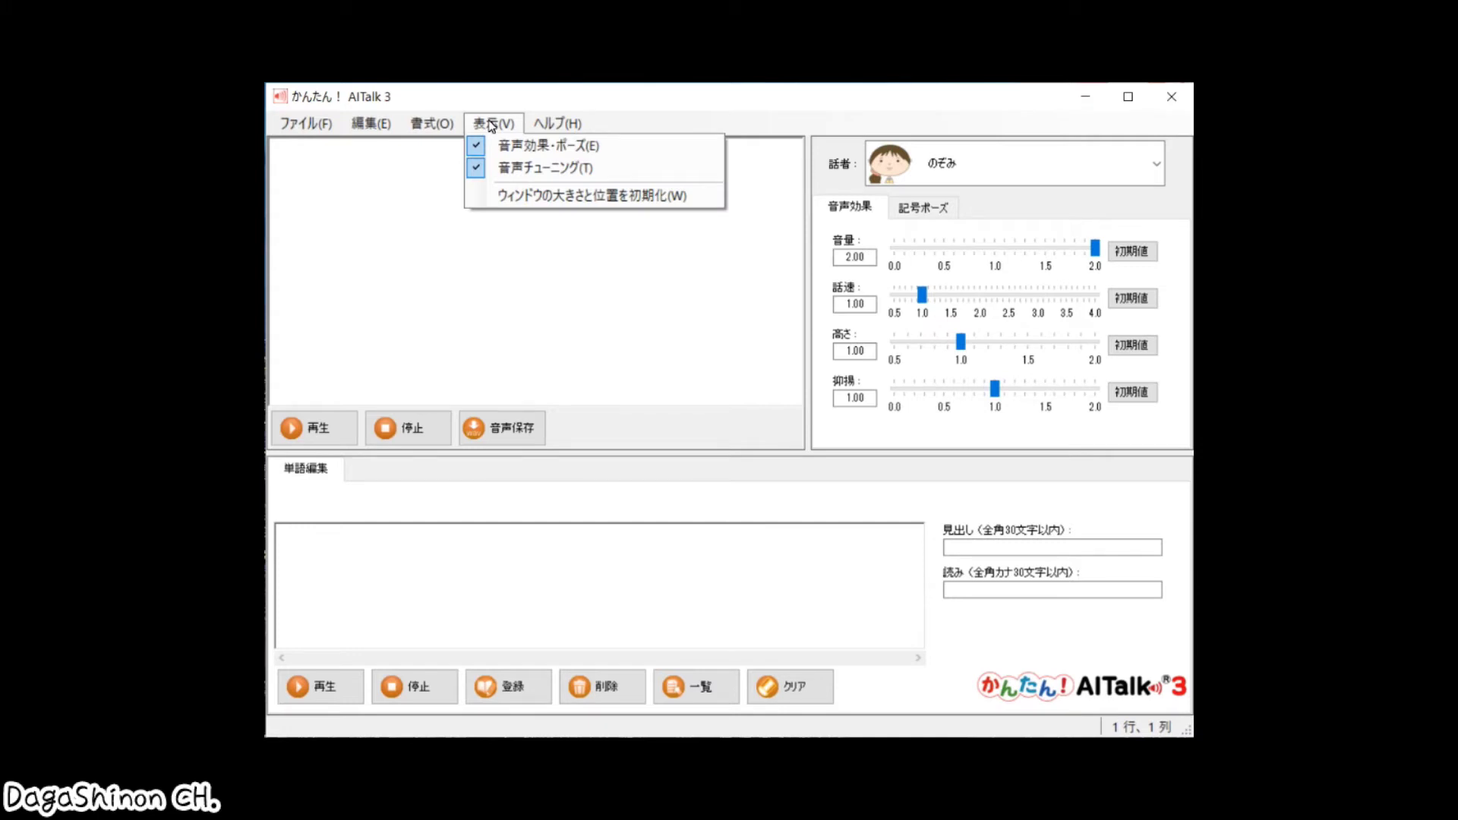
{"action": "mouse_move", "coordinate": [563, 119]}
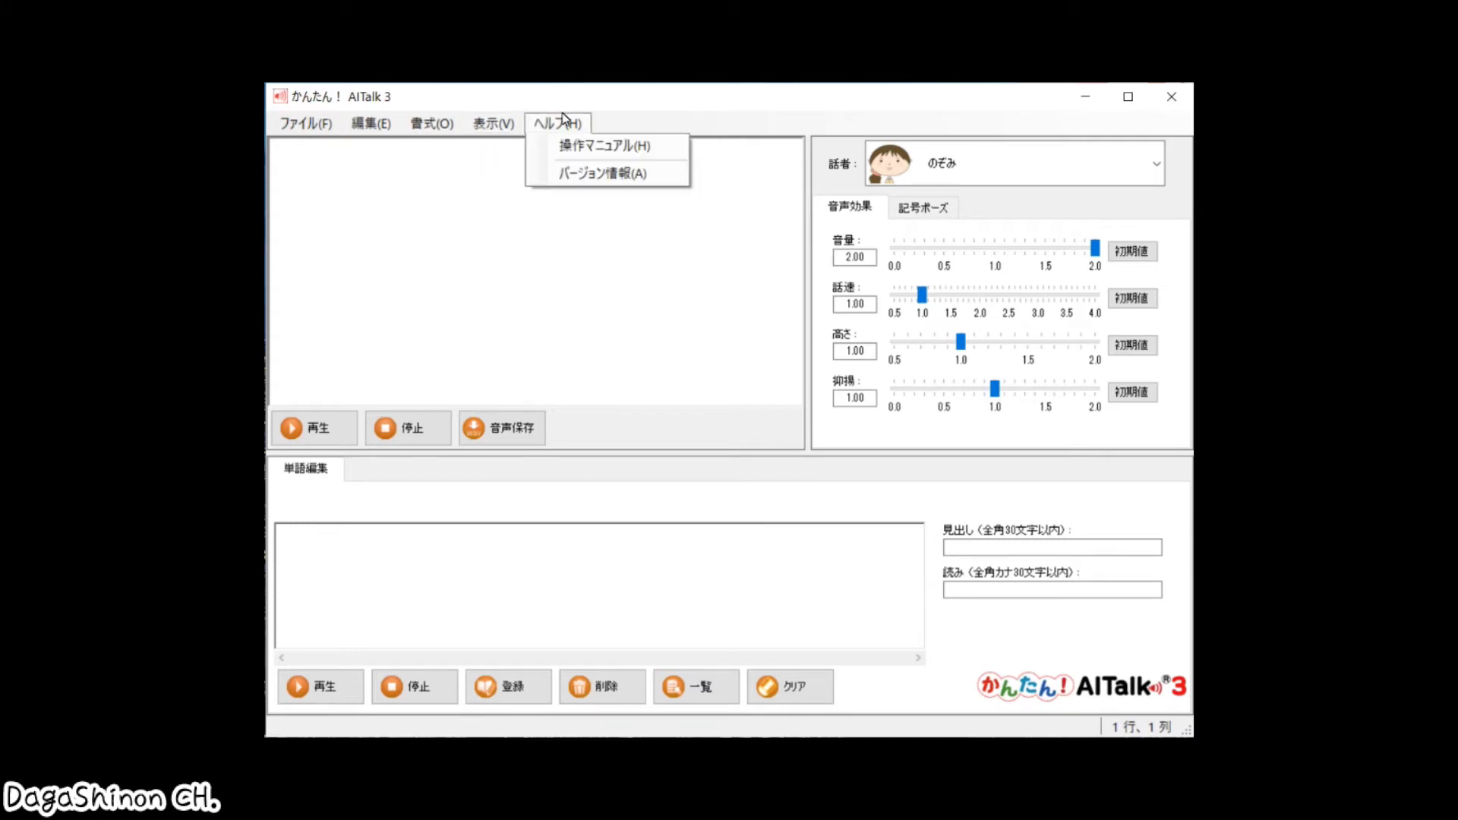
{"action": "left_click", "coordinate": [566, 99]}
- Enter "だがしのんチャンネルをよろしくね。" as the speech text and play it back with the voice のぞみ
{"action": "left_click", "coordinate": [440, 183]}
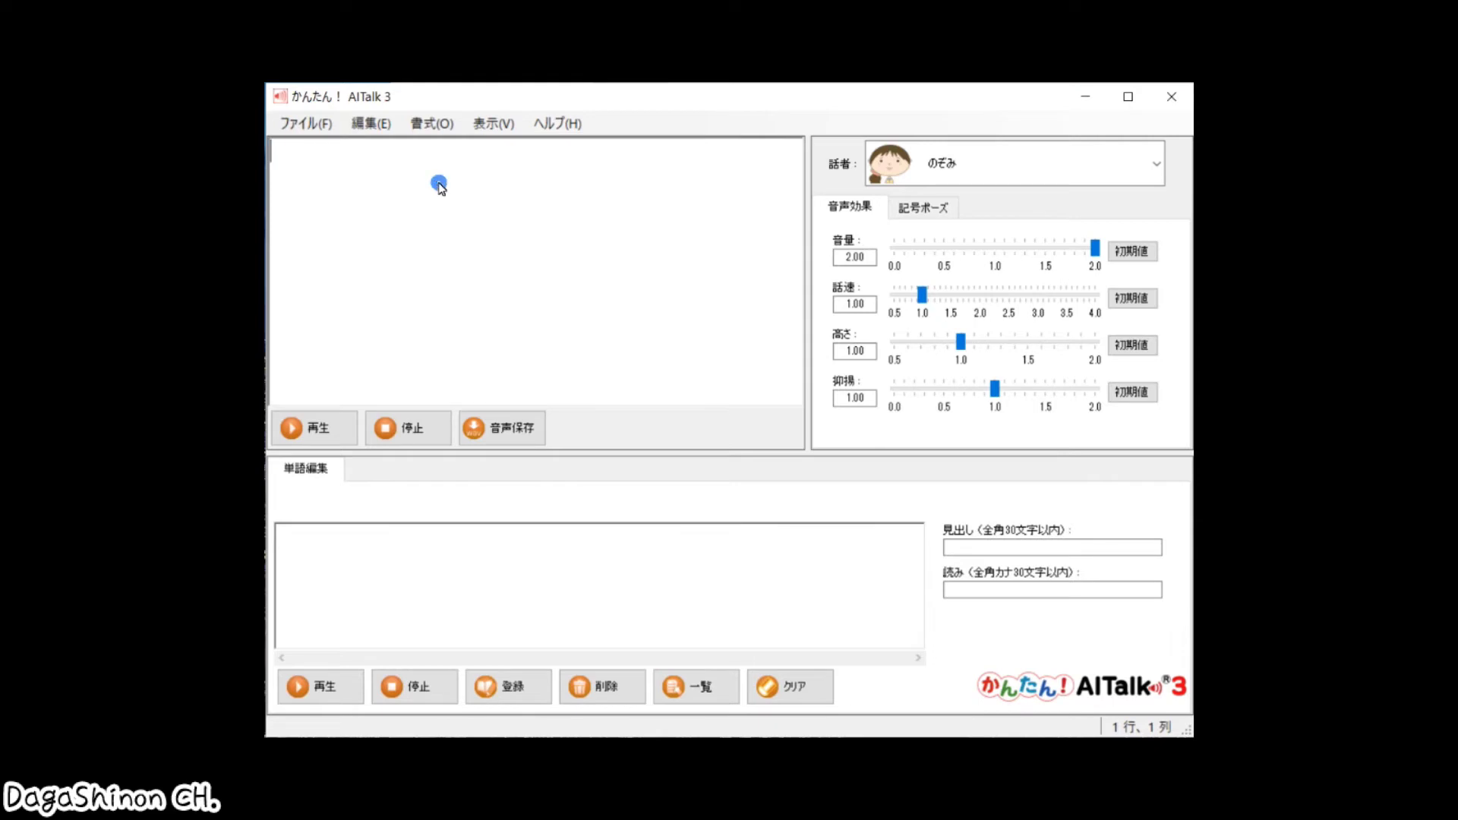
{"action": "type", "text": "だがしのんチャンネルをよろしくね。"}
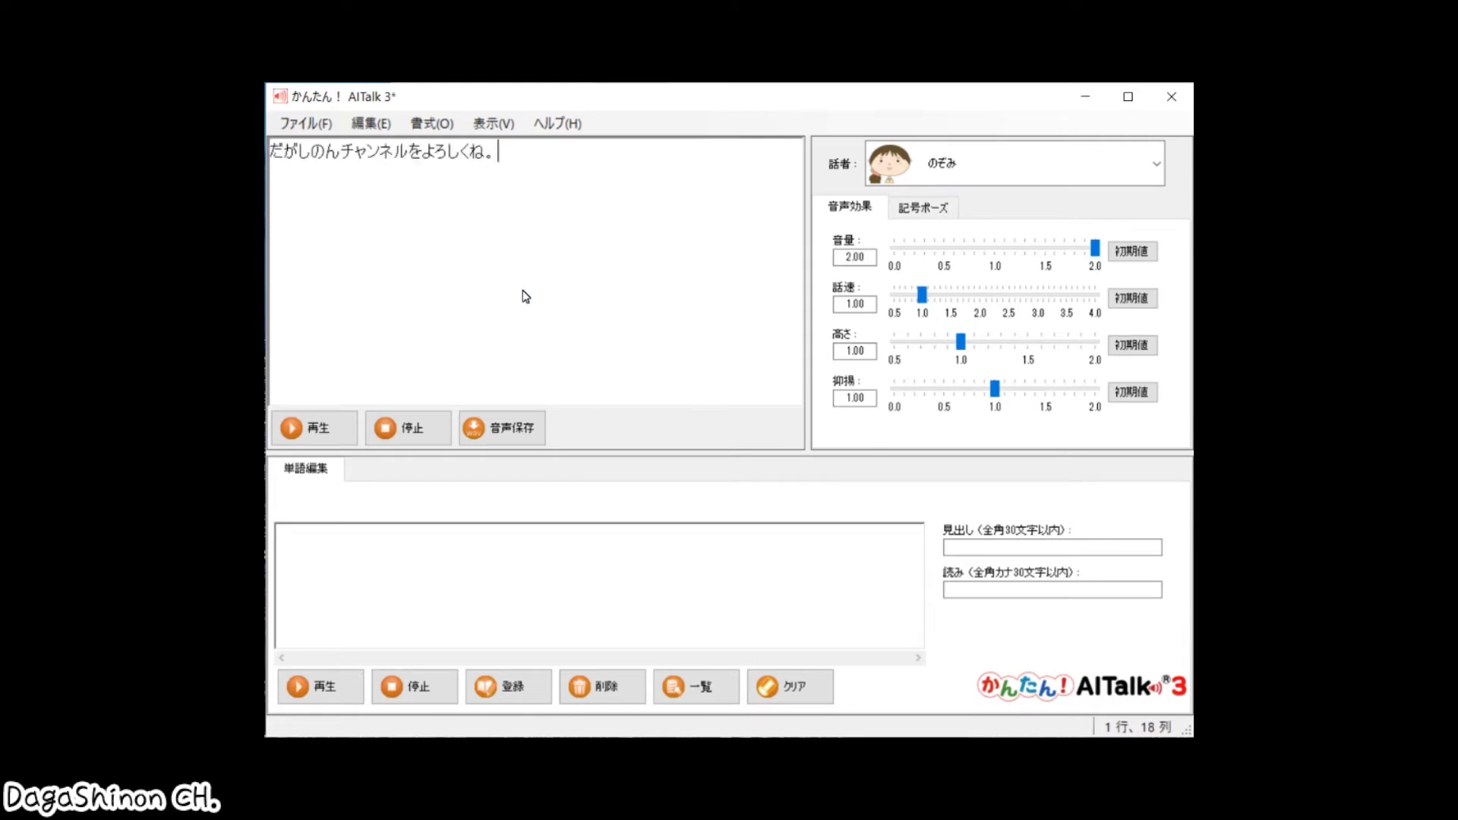
{"action": "left_click", "coordinate": [332, 433]}
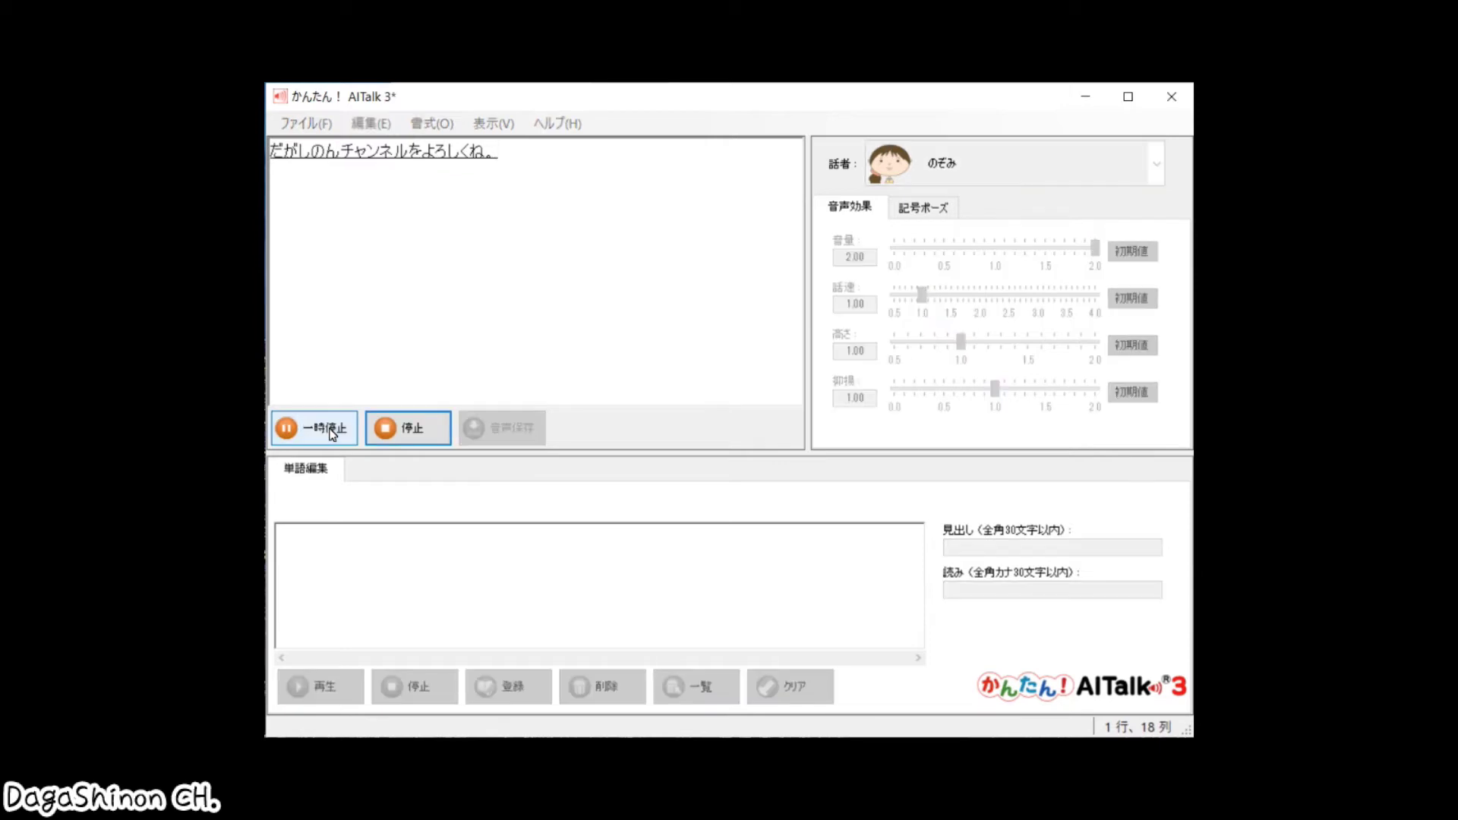
{"action": "left_click", "coordinate": [332, 433]}
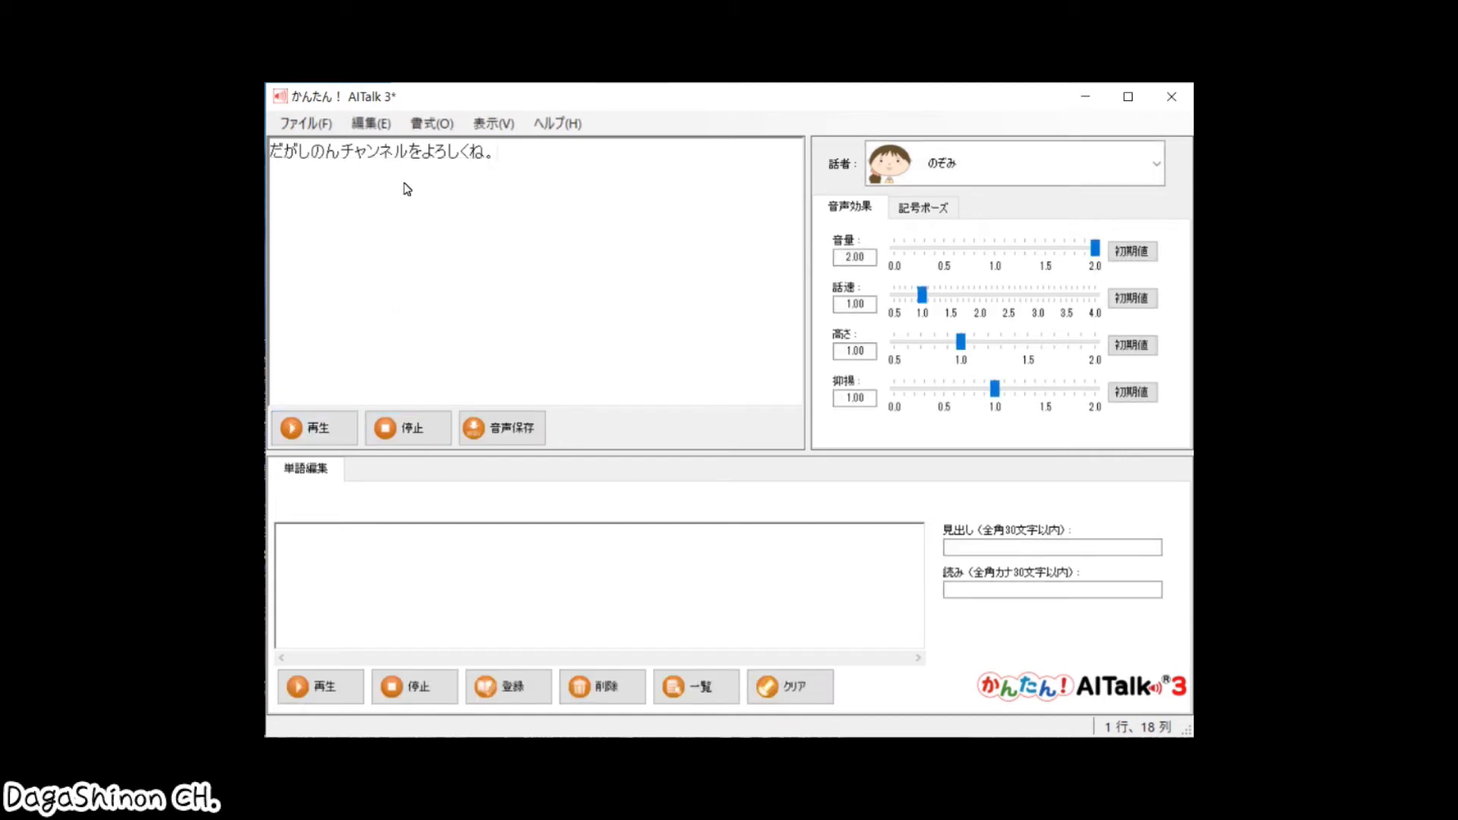
- Send the phrase だがしのんチャンネル from the speech text to word editing as the headword
{"action": "left_click", "coordinate": [408, 156]}
{"action": "key", "text": "shift+Home"}
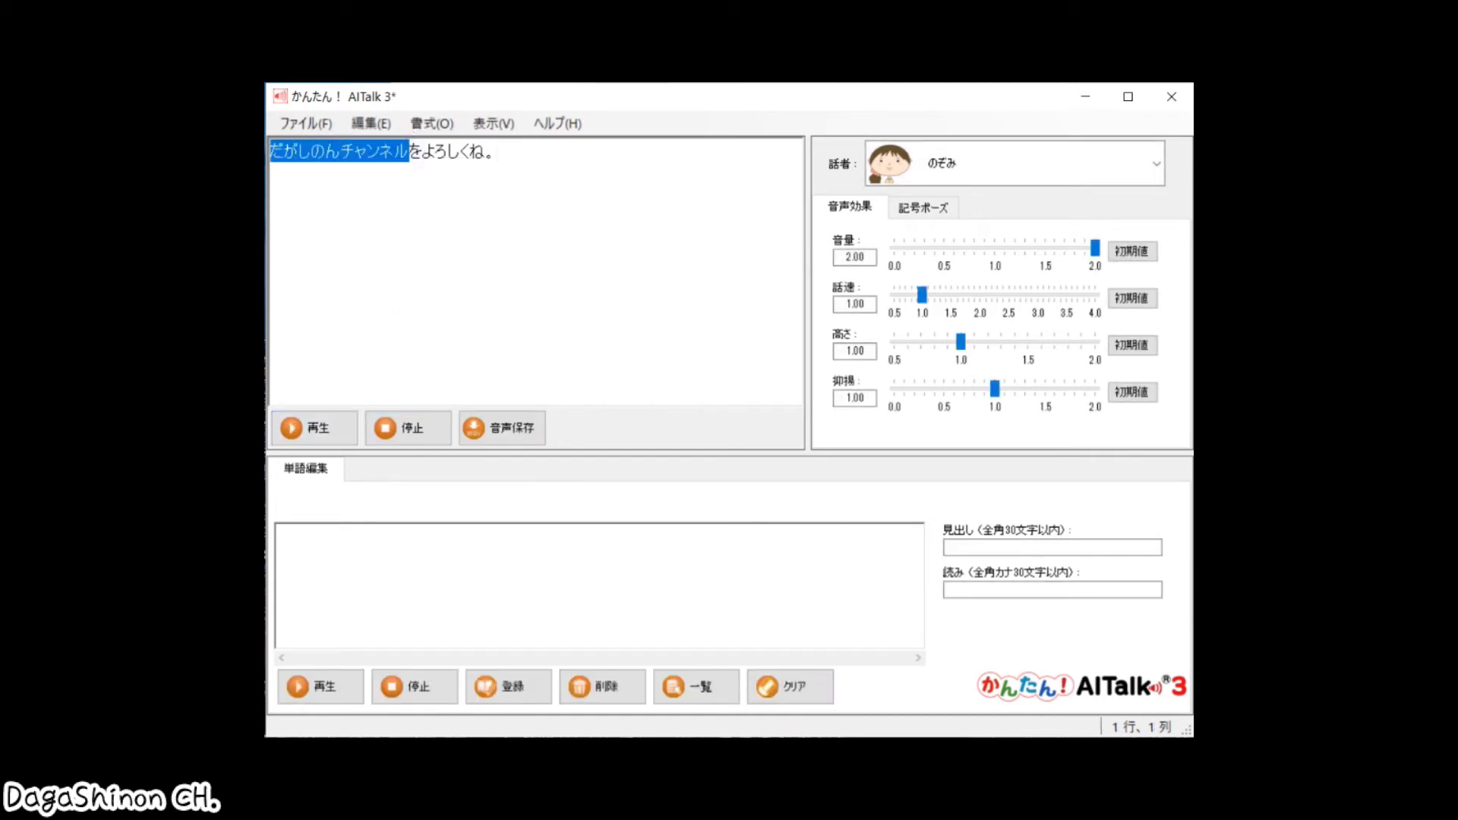
{"action": "right_click", "coordinate": [367, 155]}
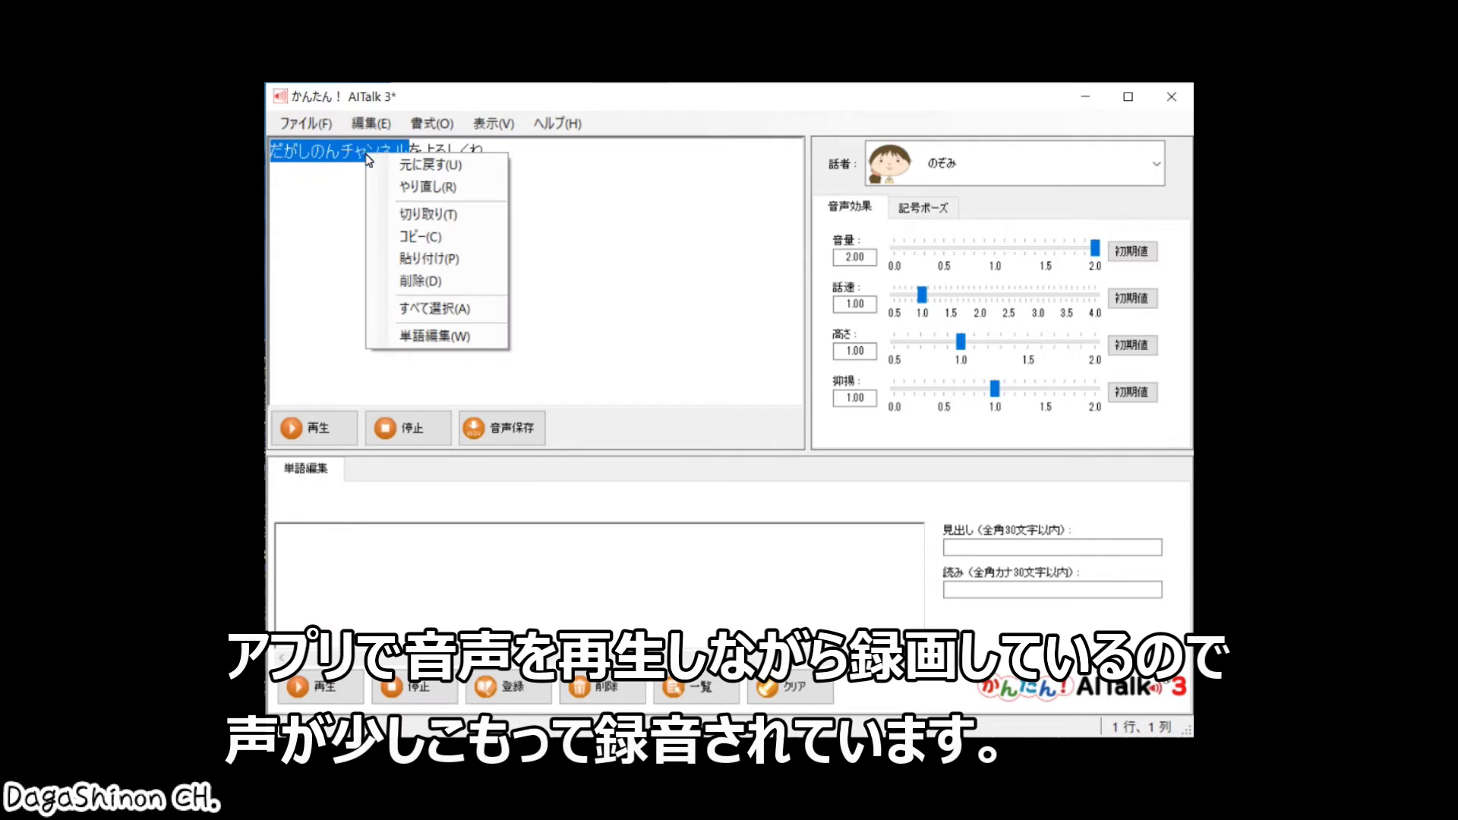
{"action": "left_click", "coordinate": [423, 336]}
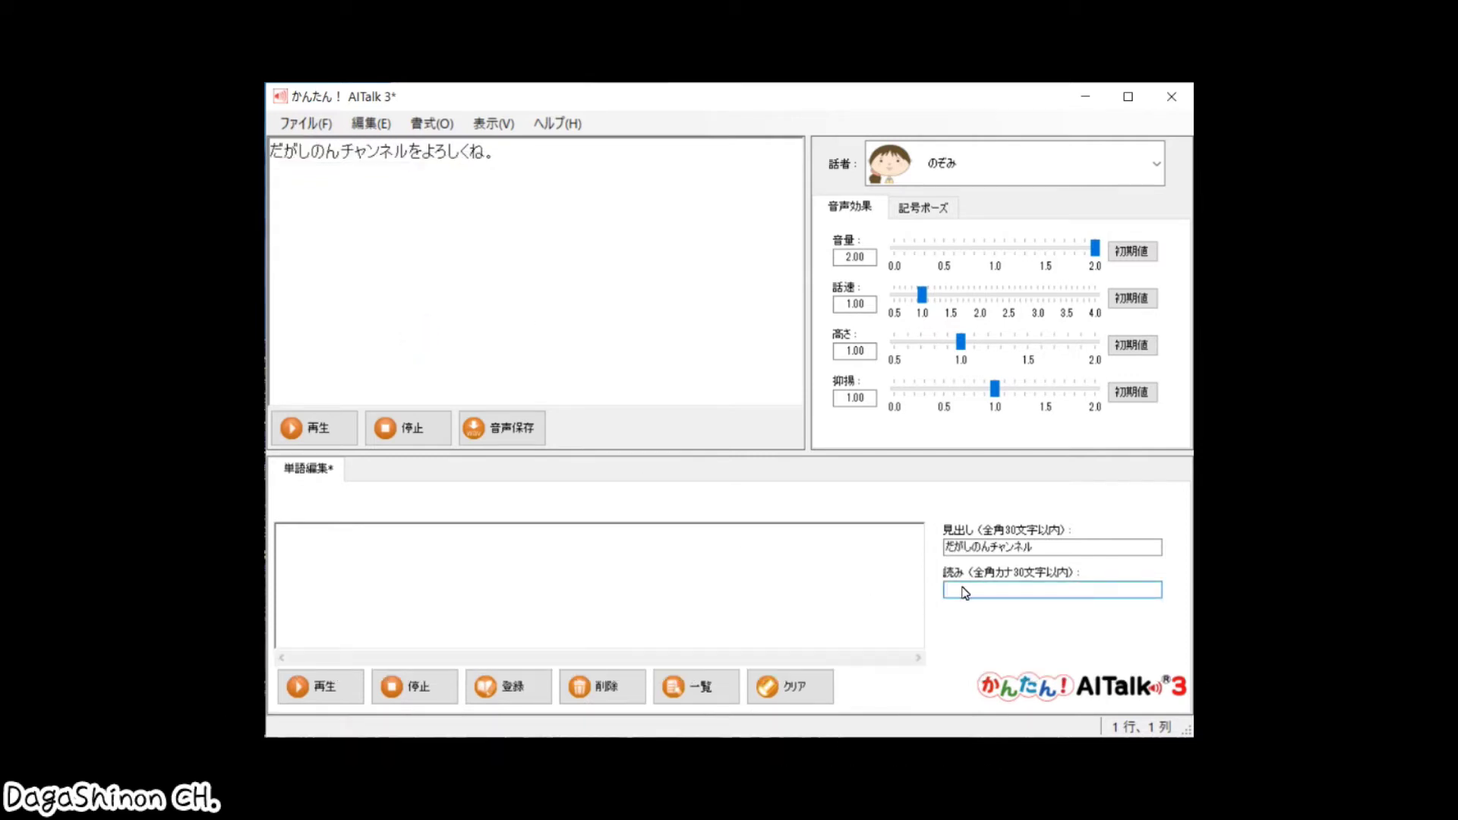
- Enter ダガシノンチャンネル as the reading of the word being edited
{"action": "type", "text": "だが"}
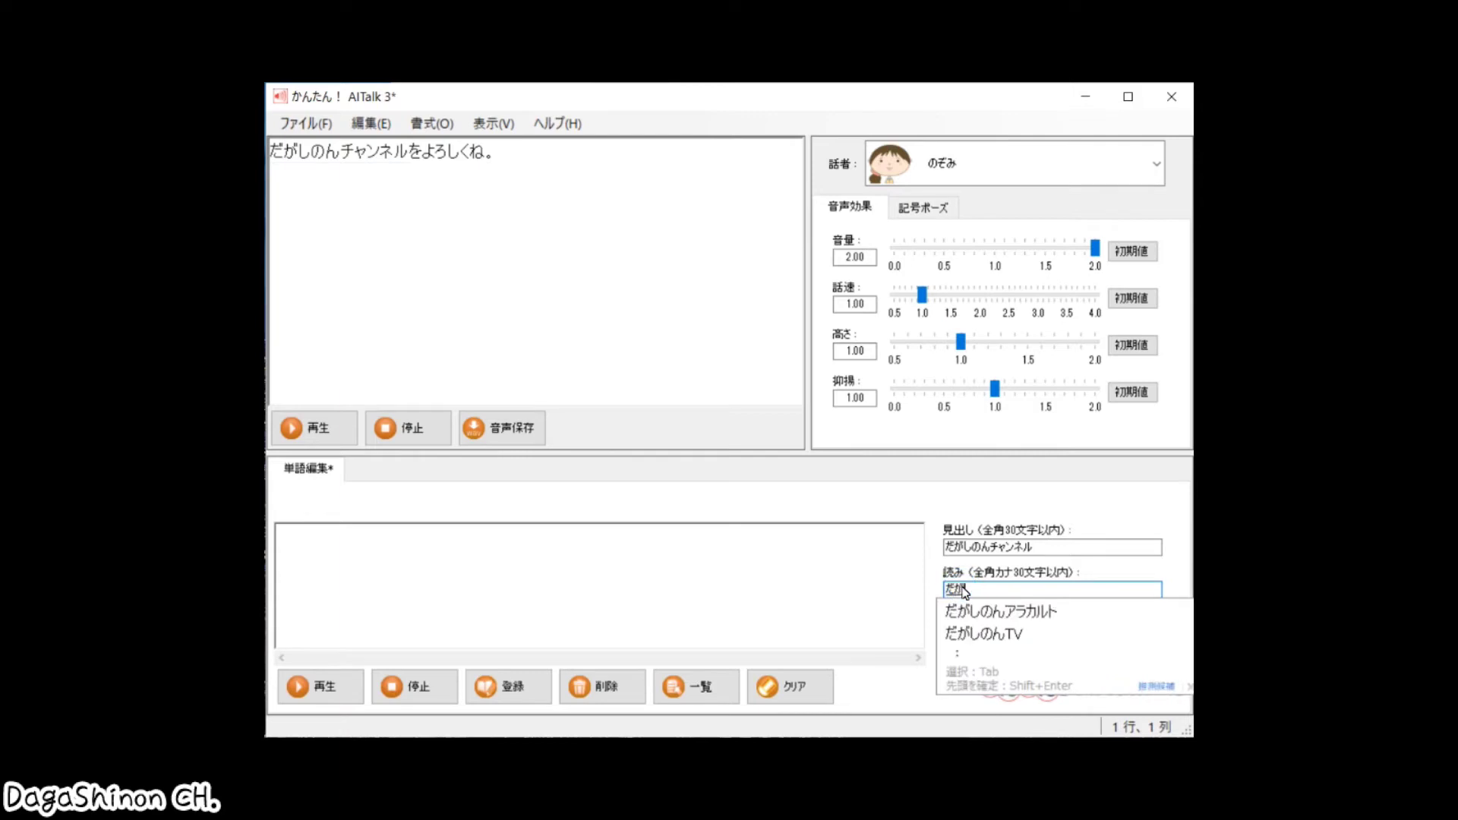
{"action": "type", "text": "しのんちゃんえる"}
{"action": "key", "text": "space"}
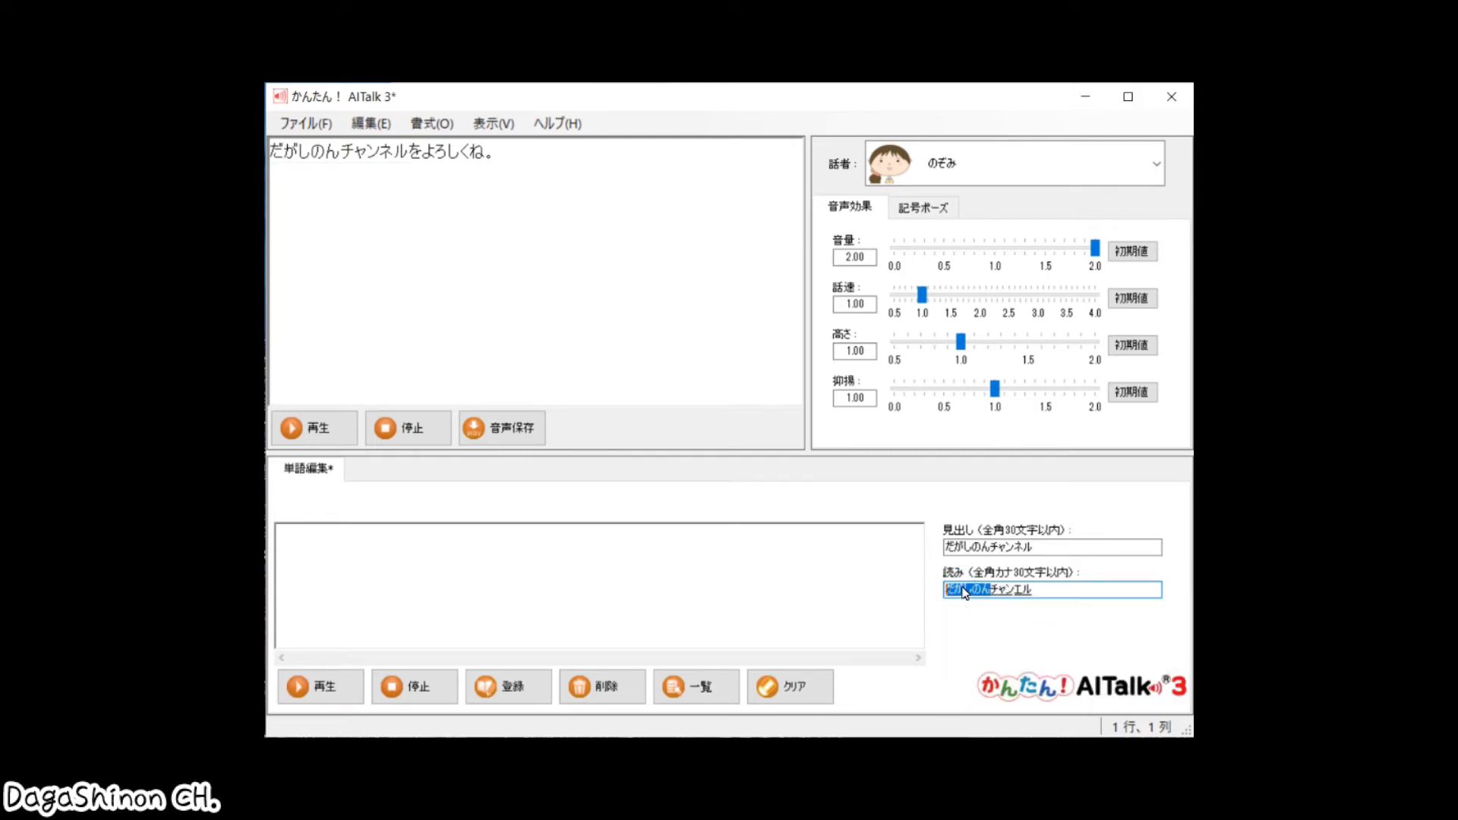
{"action": "key", "text": "Return"}
{"action": "left_click_drag", "start_coordinate": [1025, 590], "coordinate": [1013, 589]}
{"action": "type", "text": "ねr"}
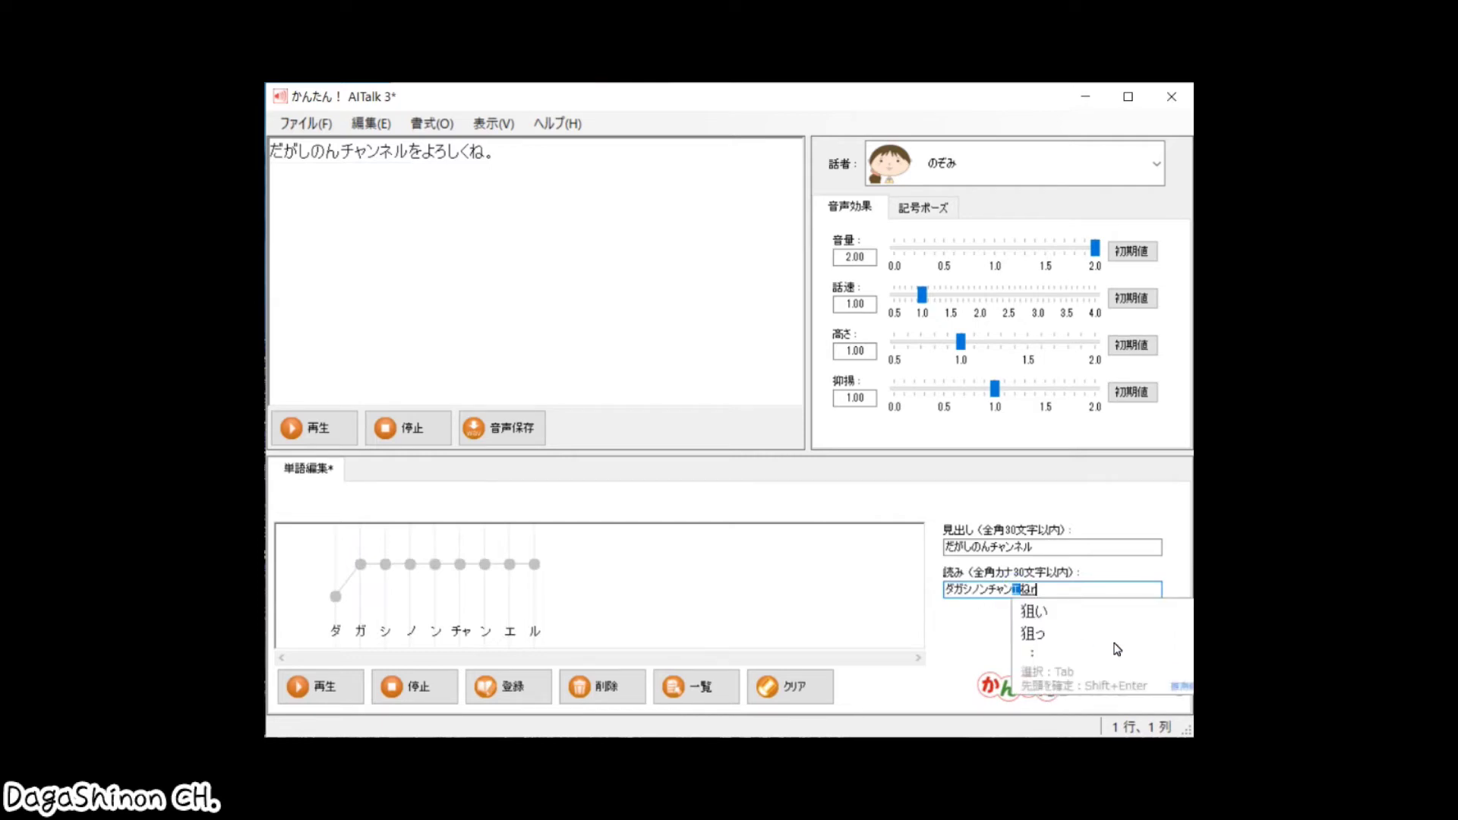
{"action": "key", "text": "Return"}
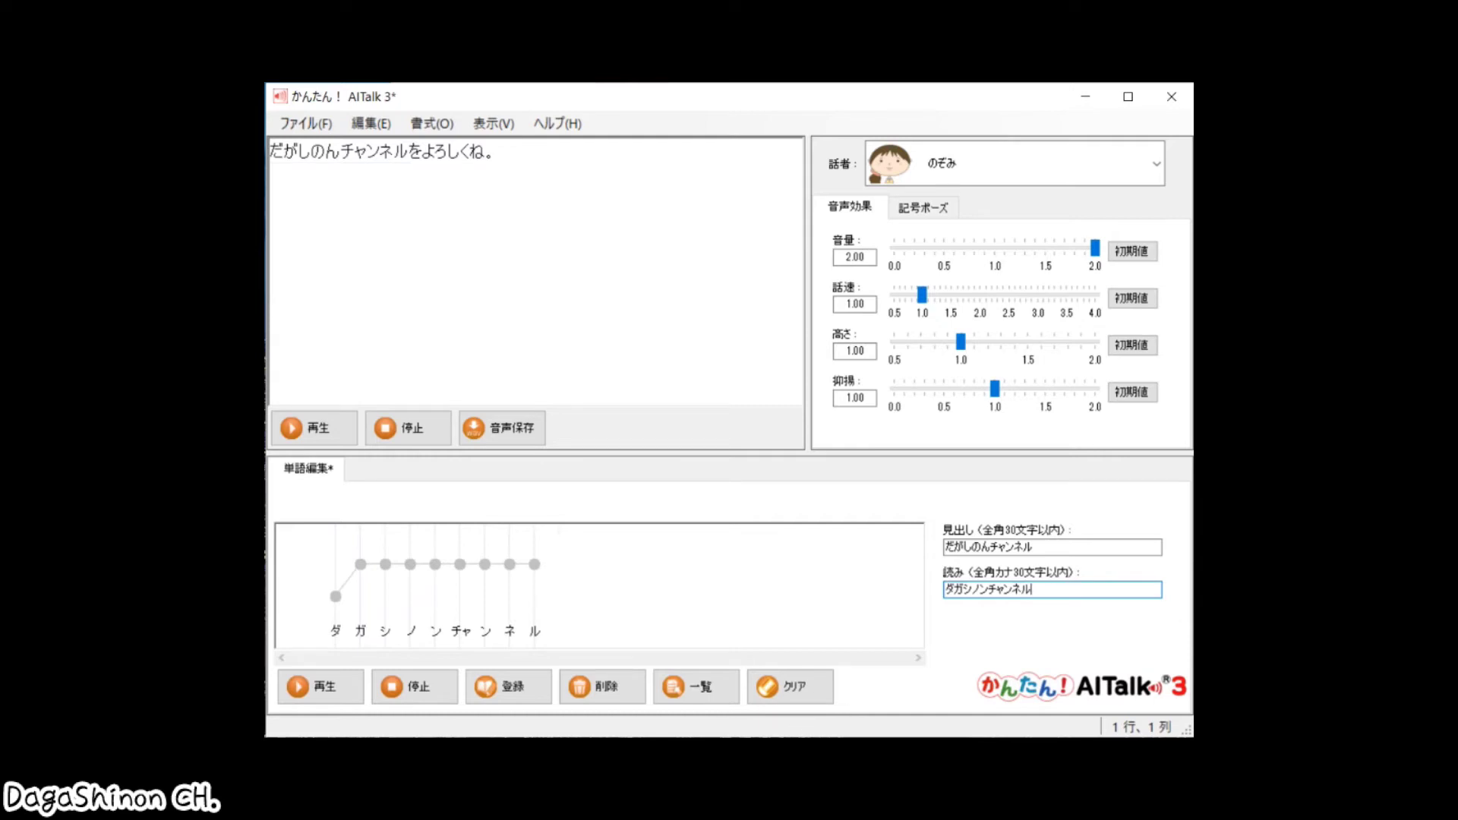
- Shape the word's accent to stay high through チャ and drop from the following ン, playing the word to compare
{"action": "left_click", "coordinate": [314, 687]}
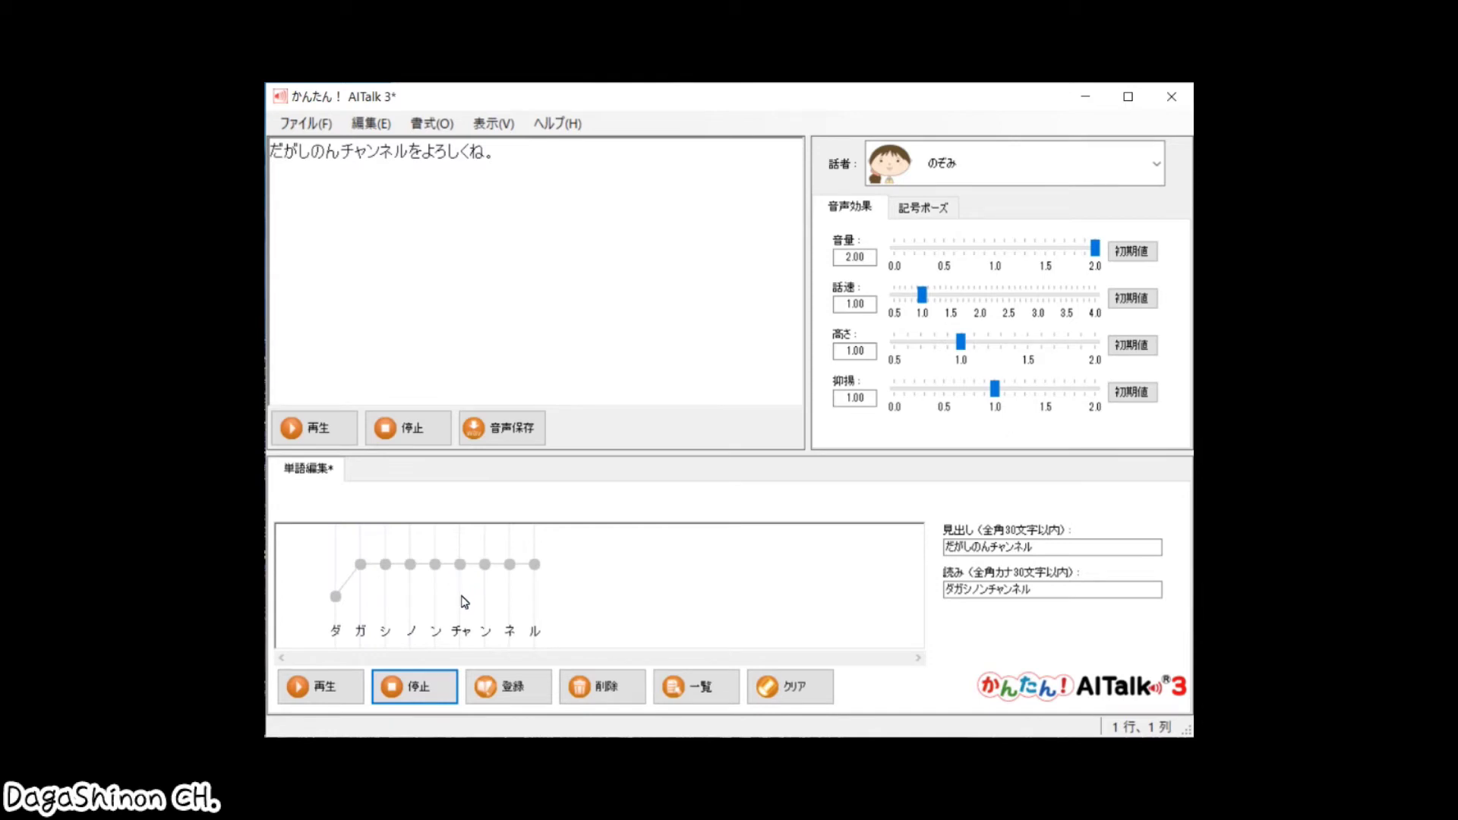
{"action": "left_click_drag", "start_coordinate": [460, 565], "coordinate": [459, 597]}
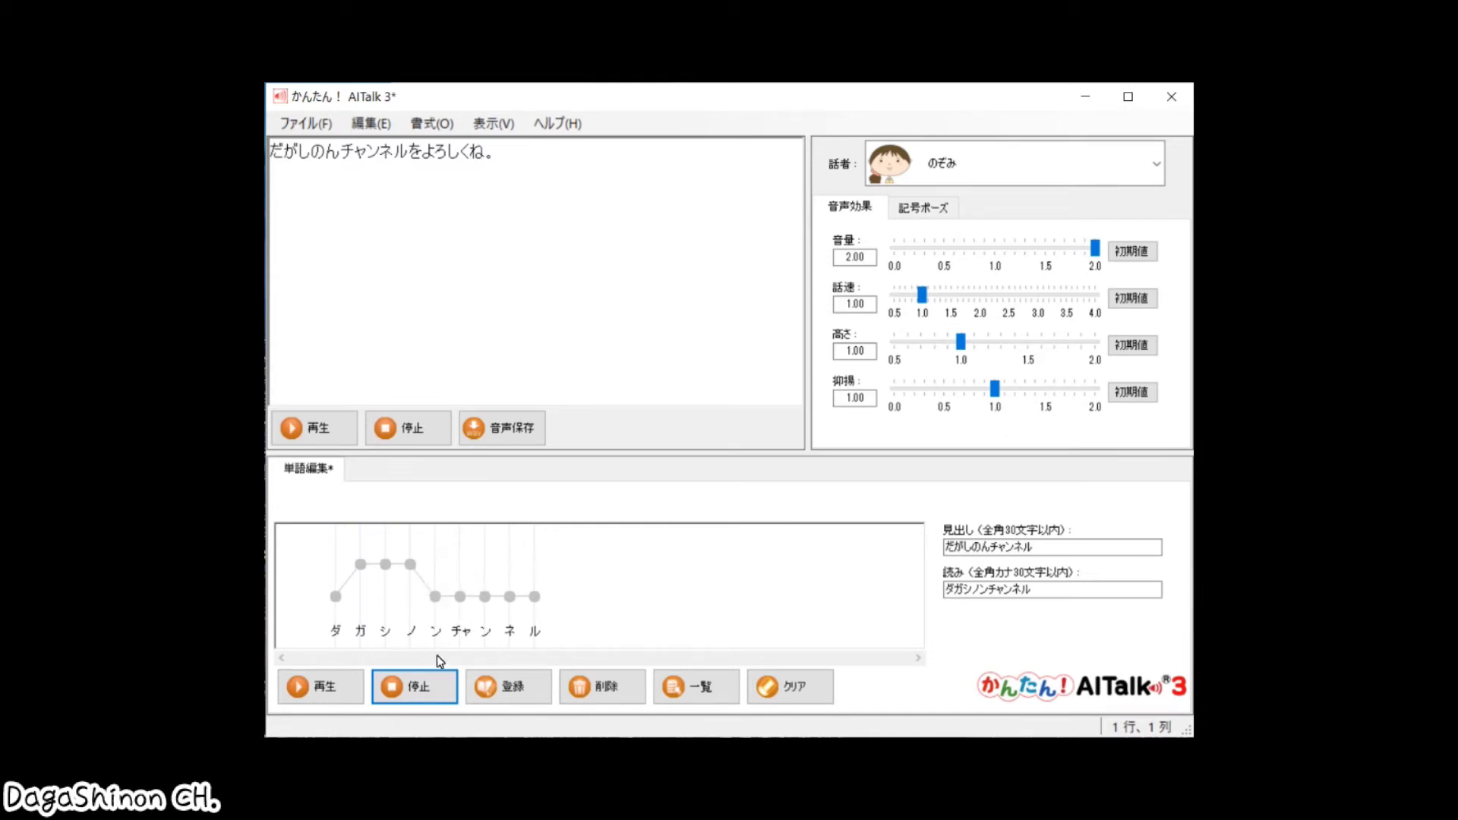
{"action": "left_click", "coordinate": [331, 695]}
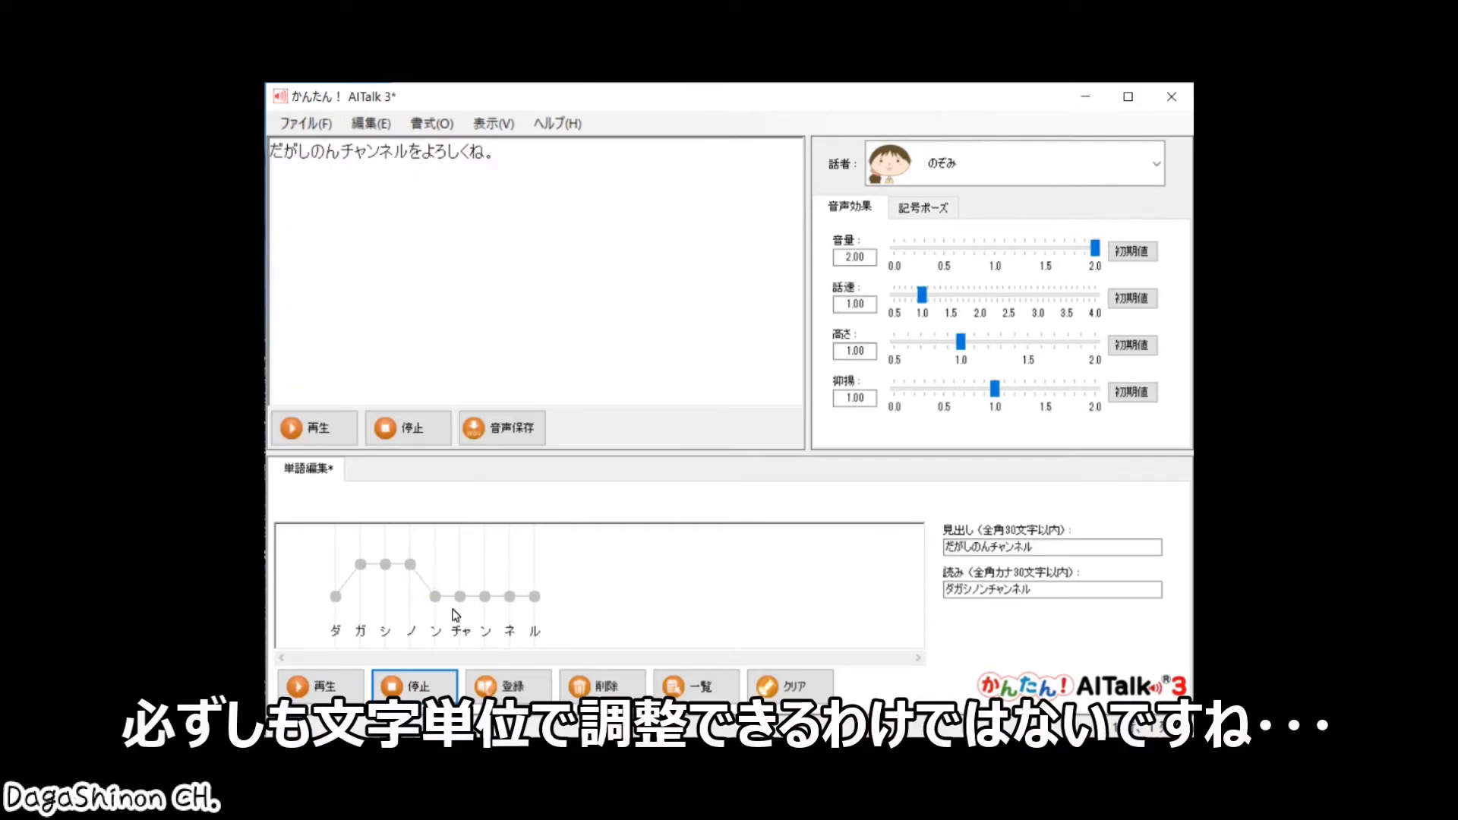
{"action": "left_click_drag", "start_coordinate": [461, 597], "coordinate": [461, 565]}
{"action": "left_click", "coordinate": [334, 687]}
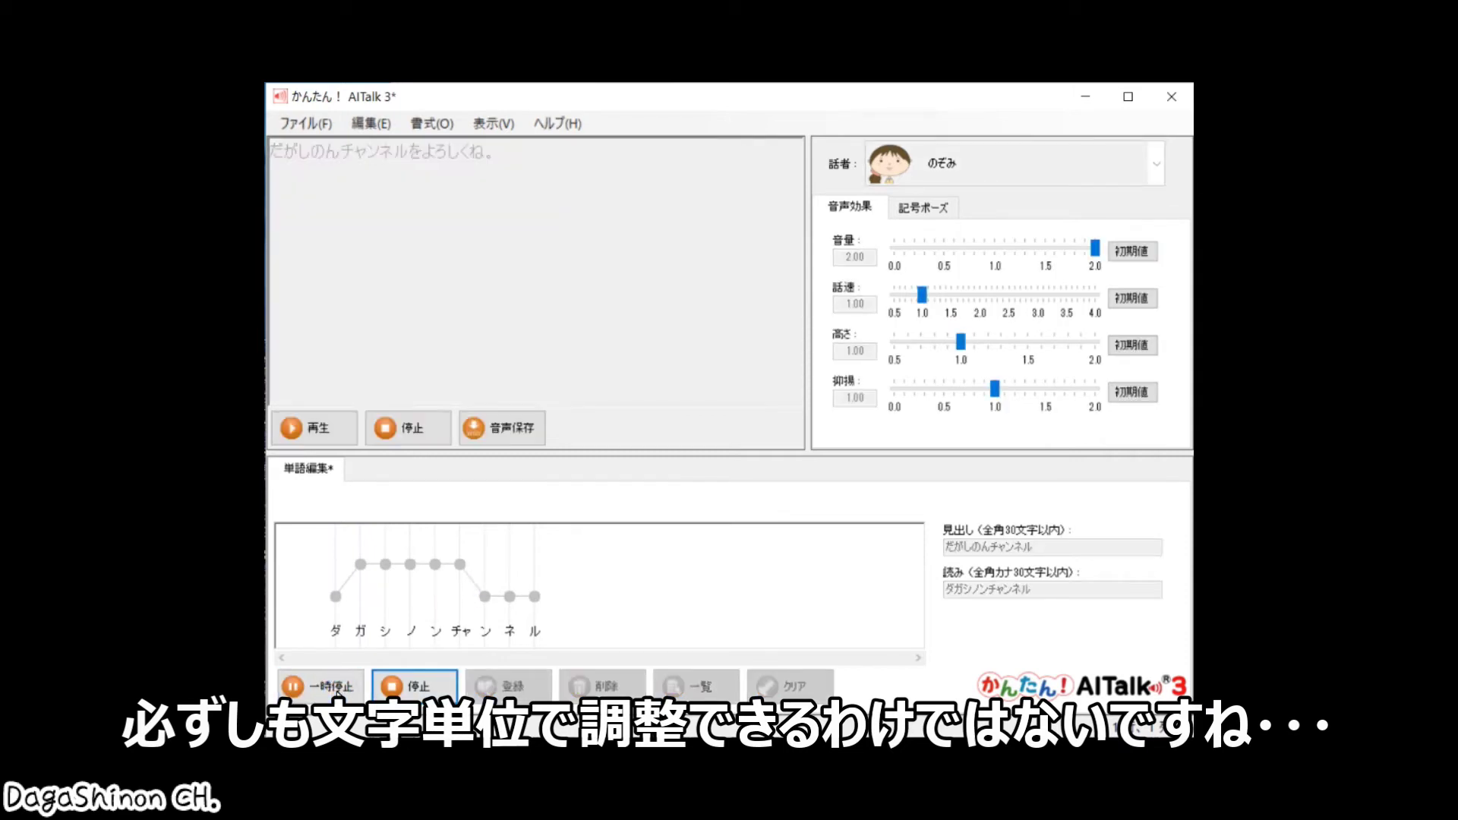
- Register the edited word だがしのんチャンネル in the dictionary and play the whole sentence with its new accent
{"action": "left_click", "coordinate": [511, 687]}
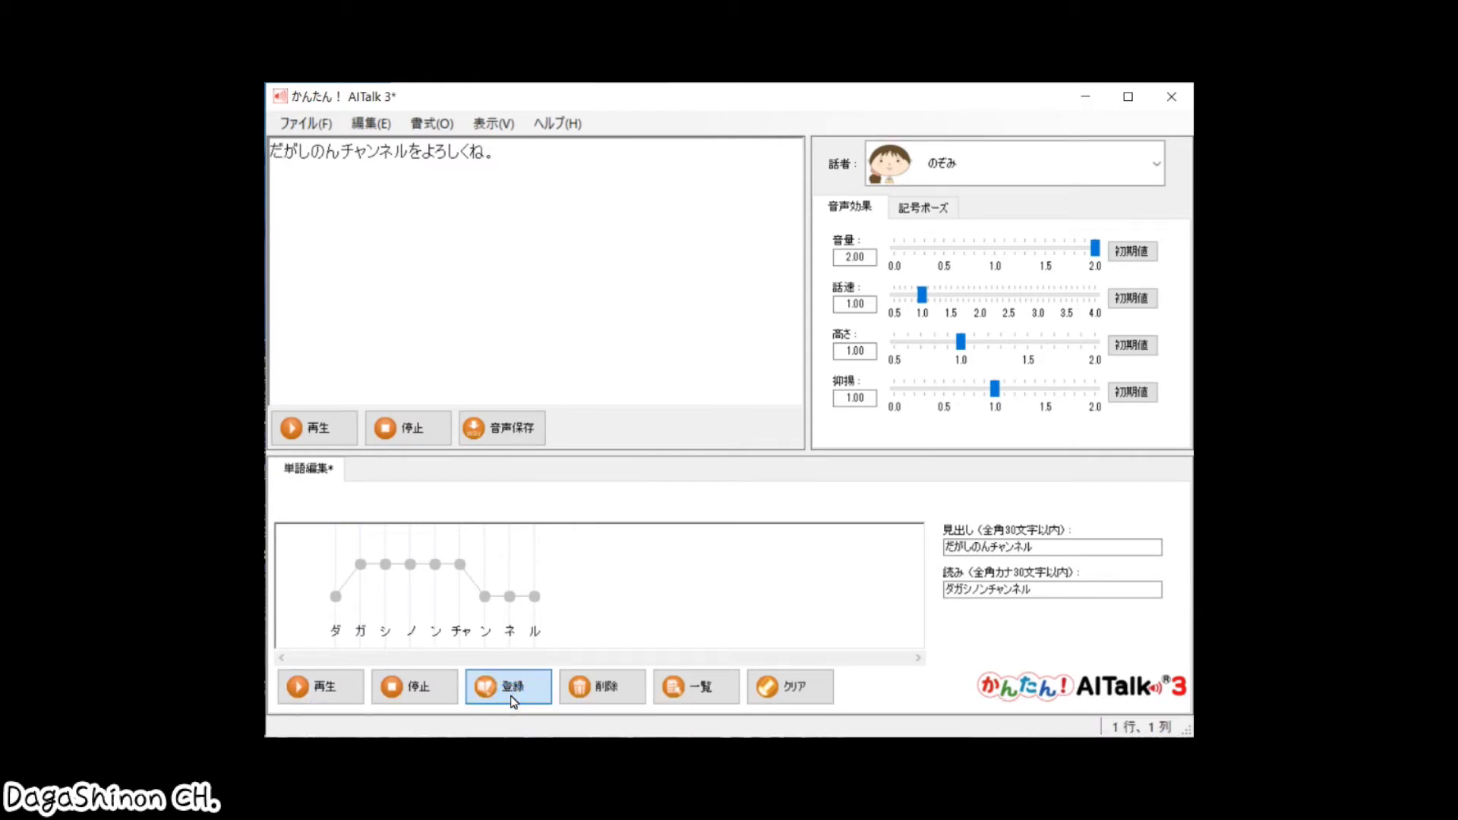
{"action": "left_click", "coordinate": [688, 467]}
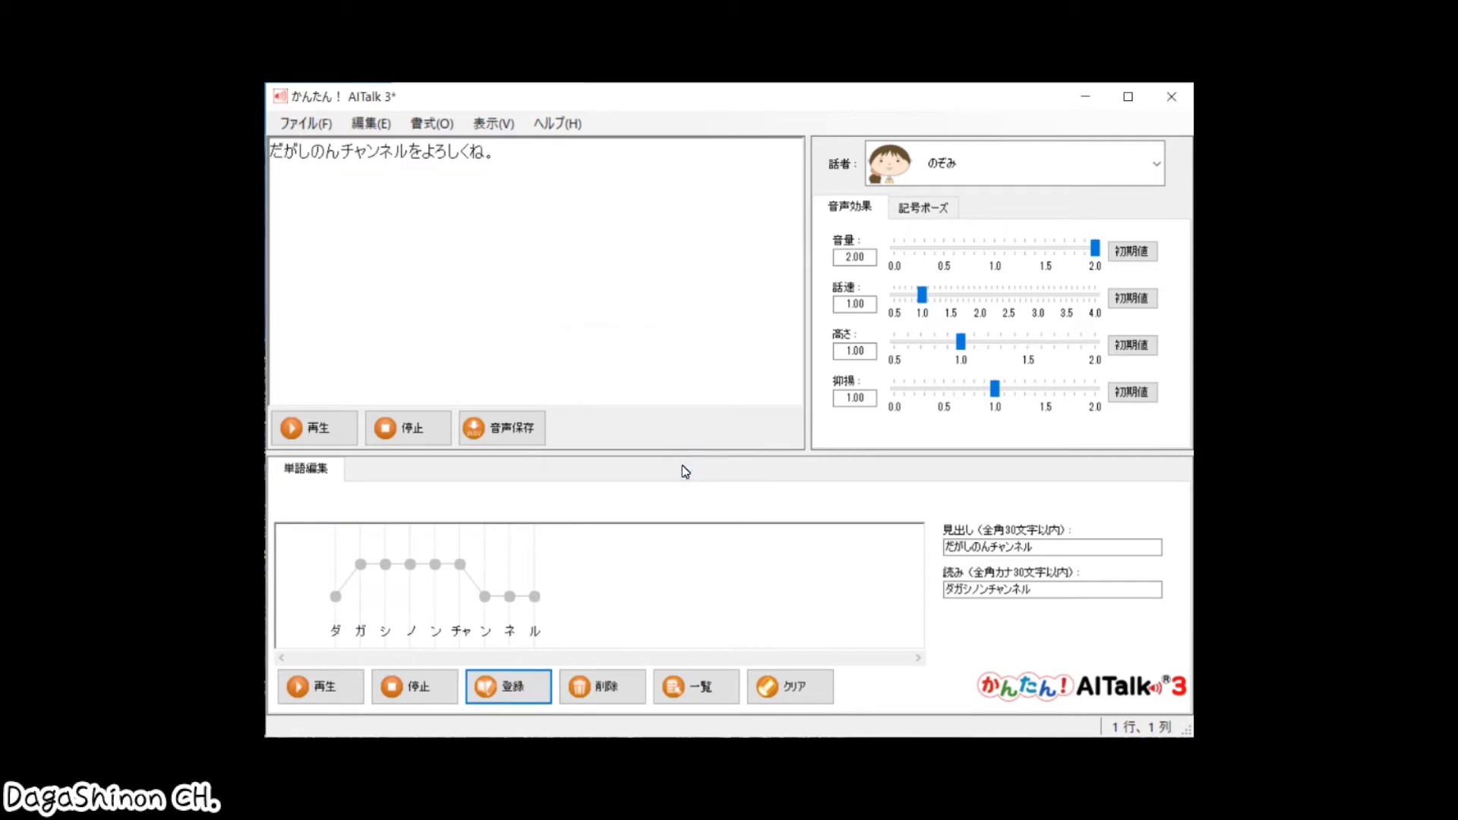
{"action": "left_click", "coordinate": [319, 429]}
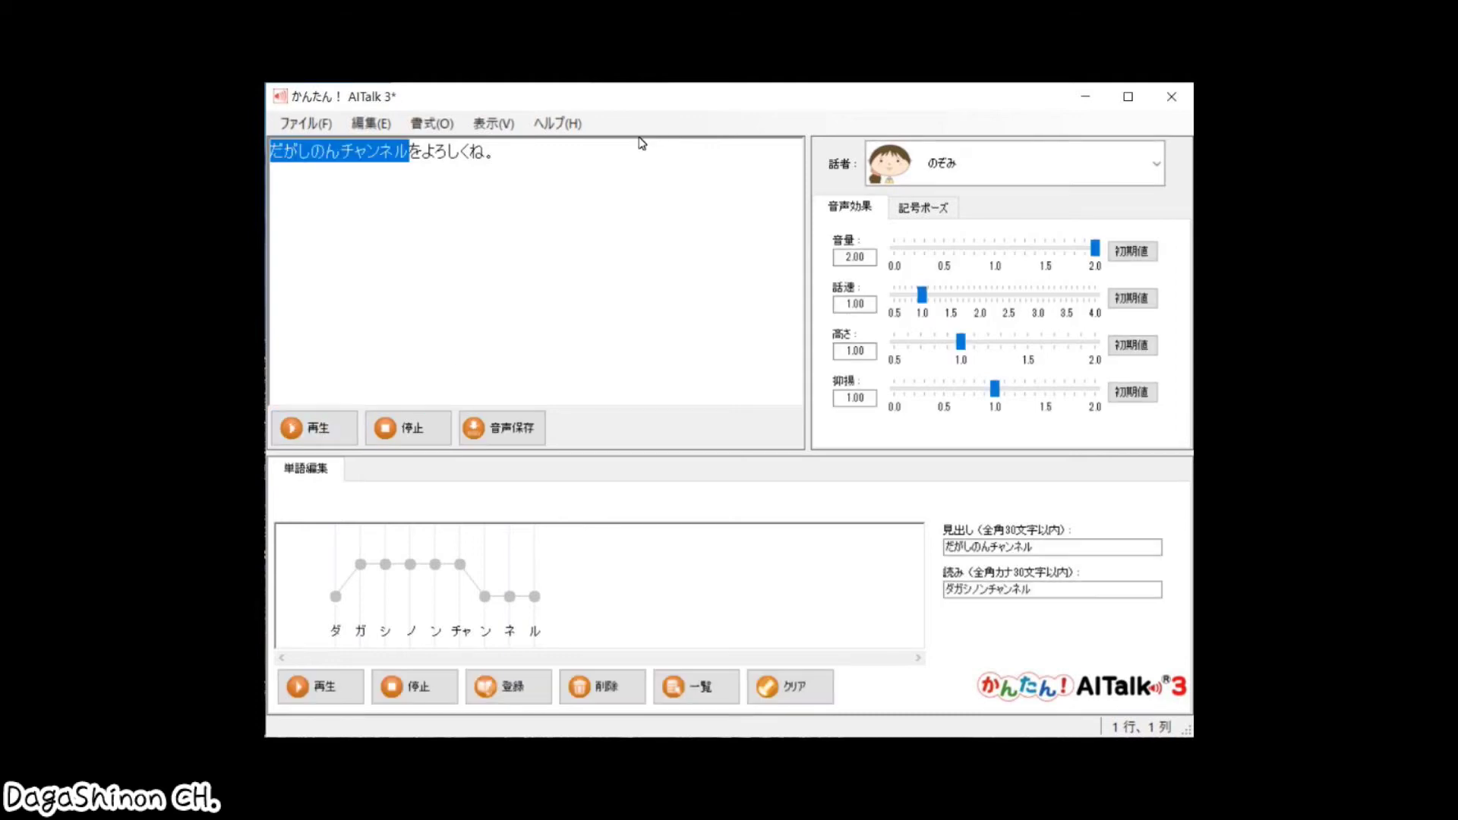
{"action": "left_click", "coordinate": [610, 167]}
{"action": "left_click", "coordinate": [336, 435]}
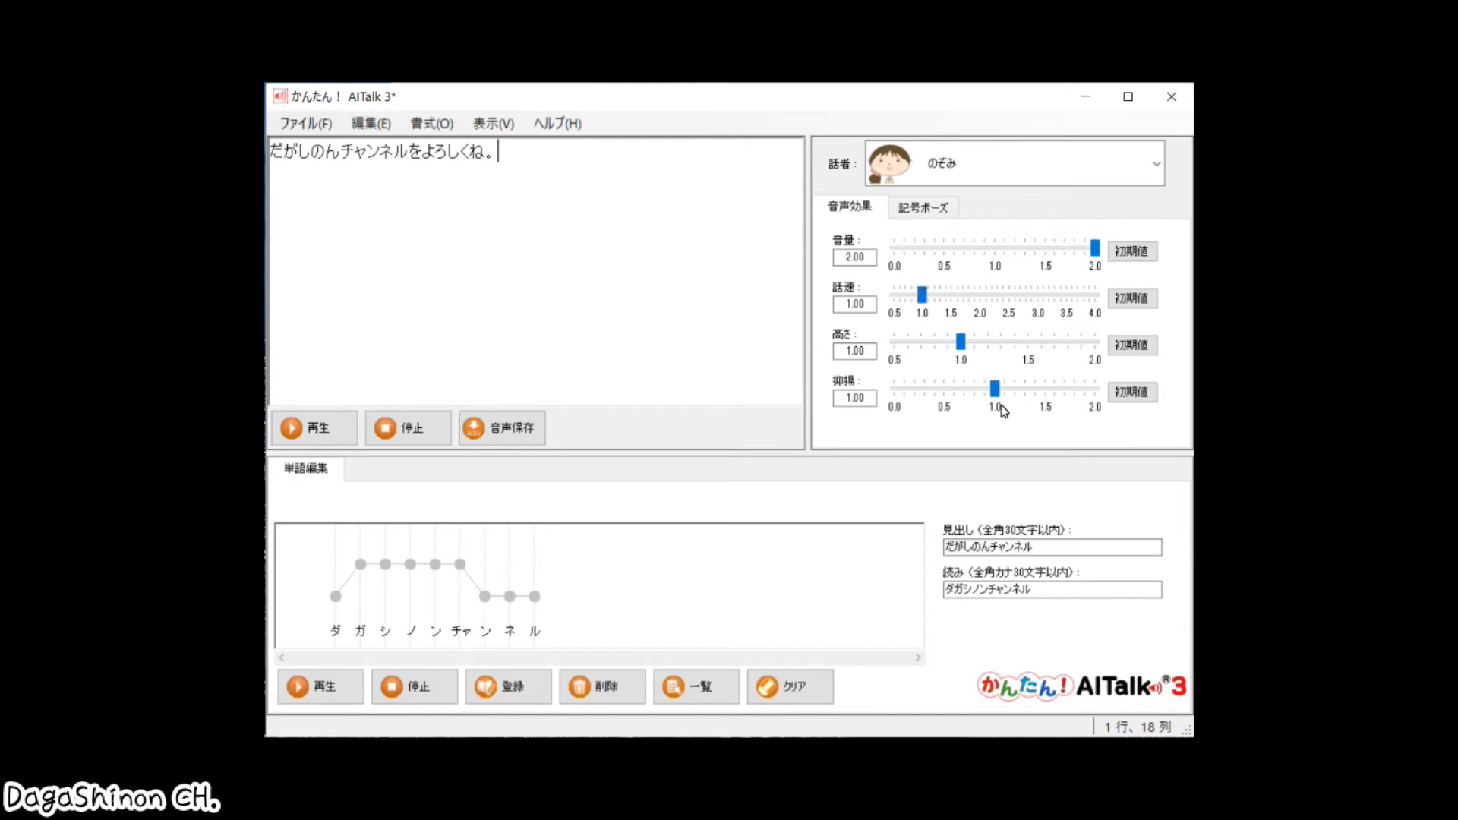
- Play the sentence at a speech speed of 0.52, and again at 1.30
{"action": "left_click", "coordinate": [920, 297]}
{"action": "left_click_drag", "start_coordinate": [920, 297], "coordinate": [894, 296]}
{"action": "left_click", "coordinate": [330, 430]}
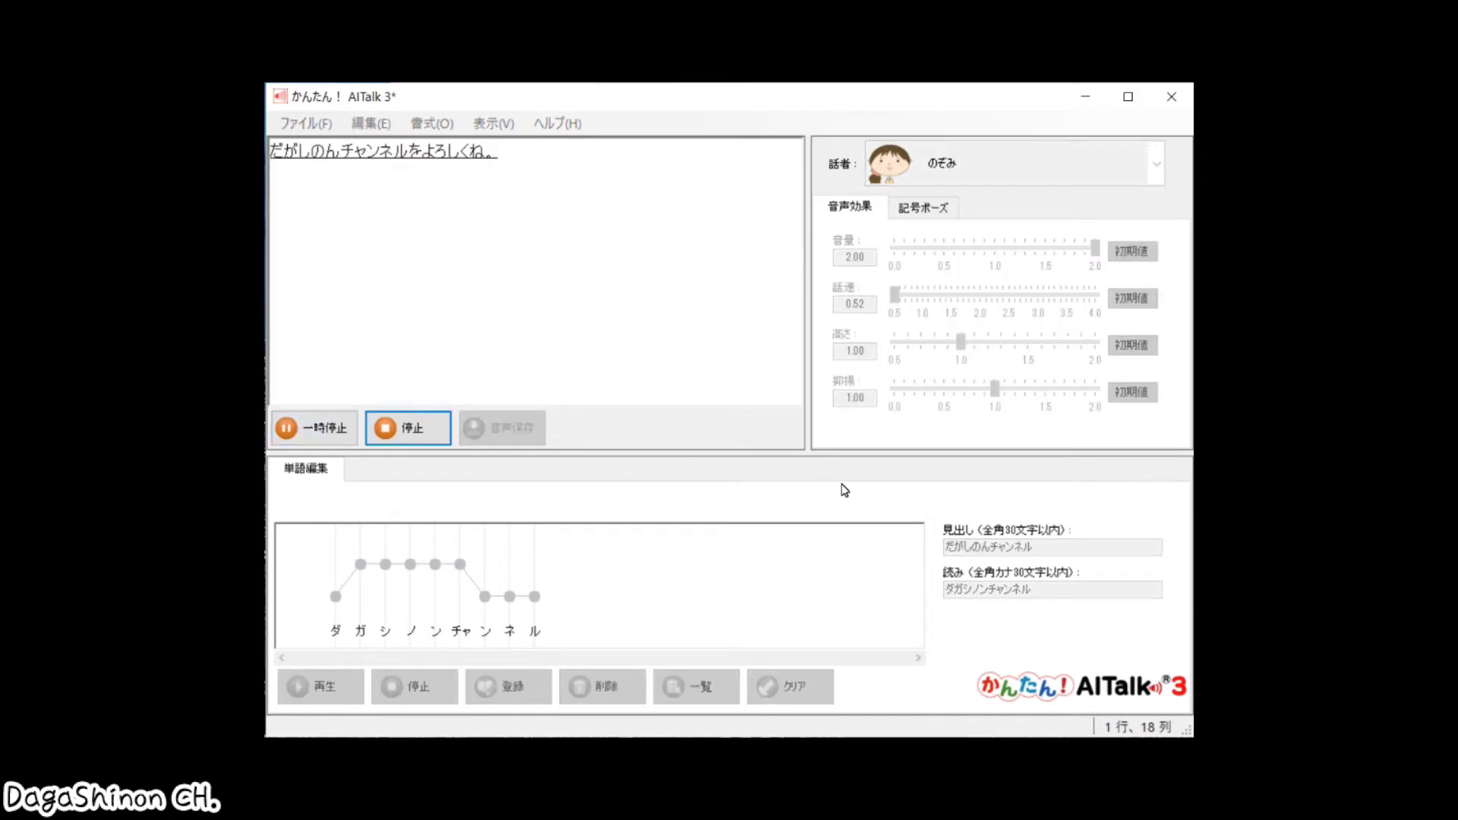
{"action": "left_click_drag", "start_coordinate": [895, 297], "coordinate": [944, 306]}
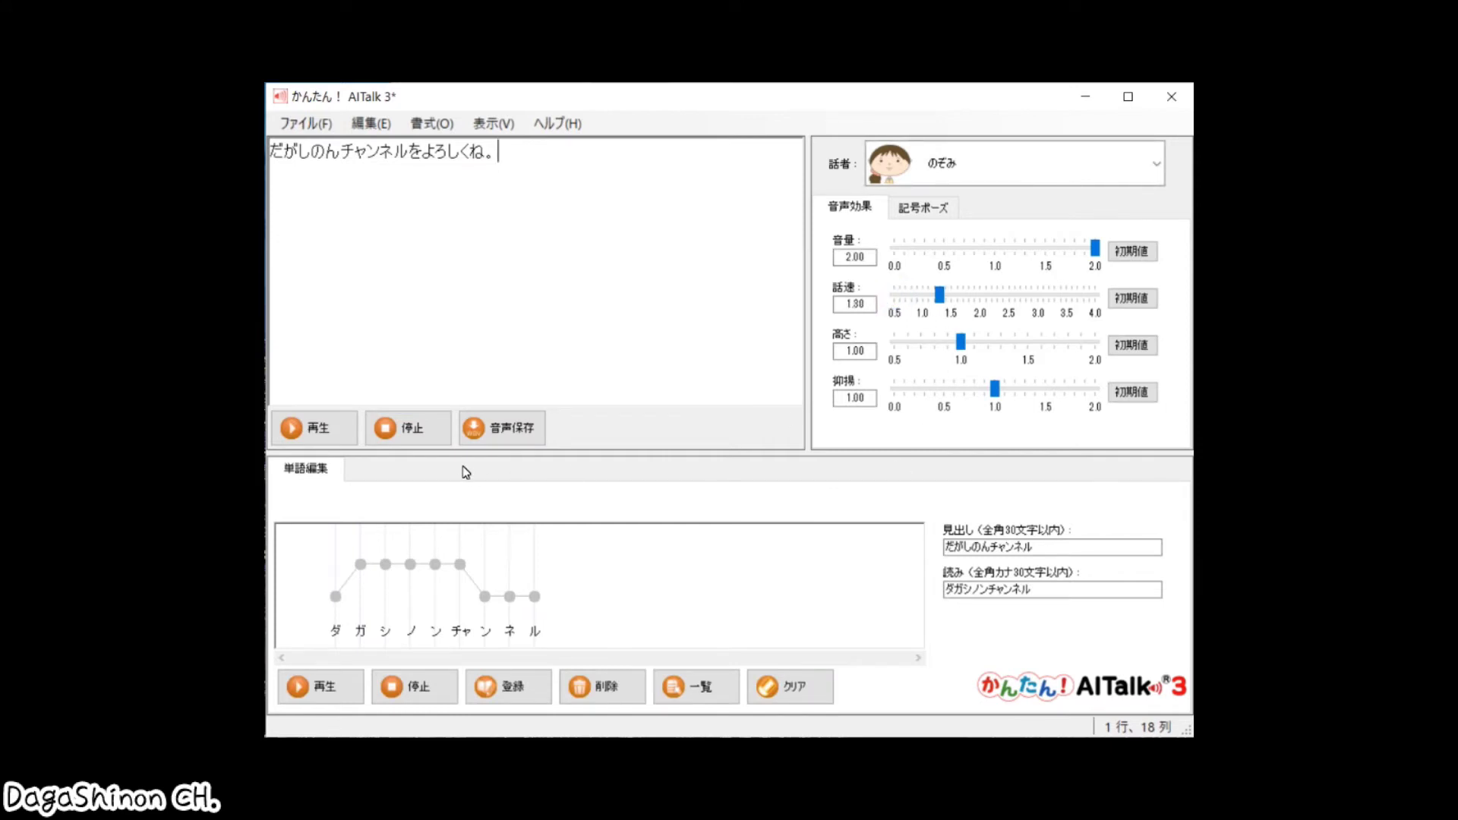
{"action": "left_click", "coordinate": [335, 431]}
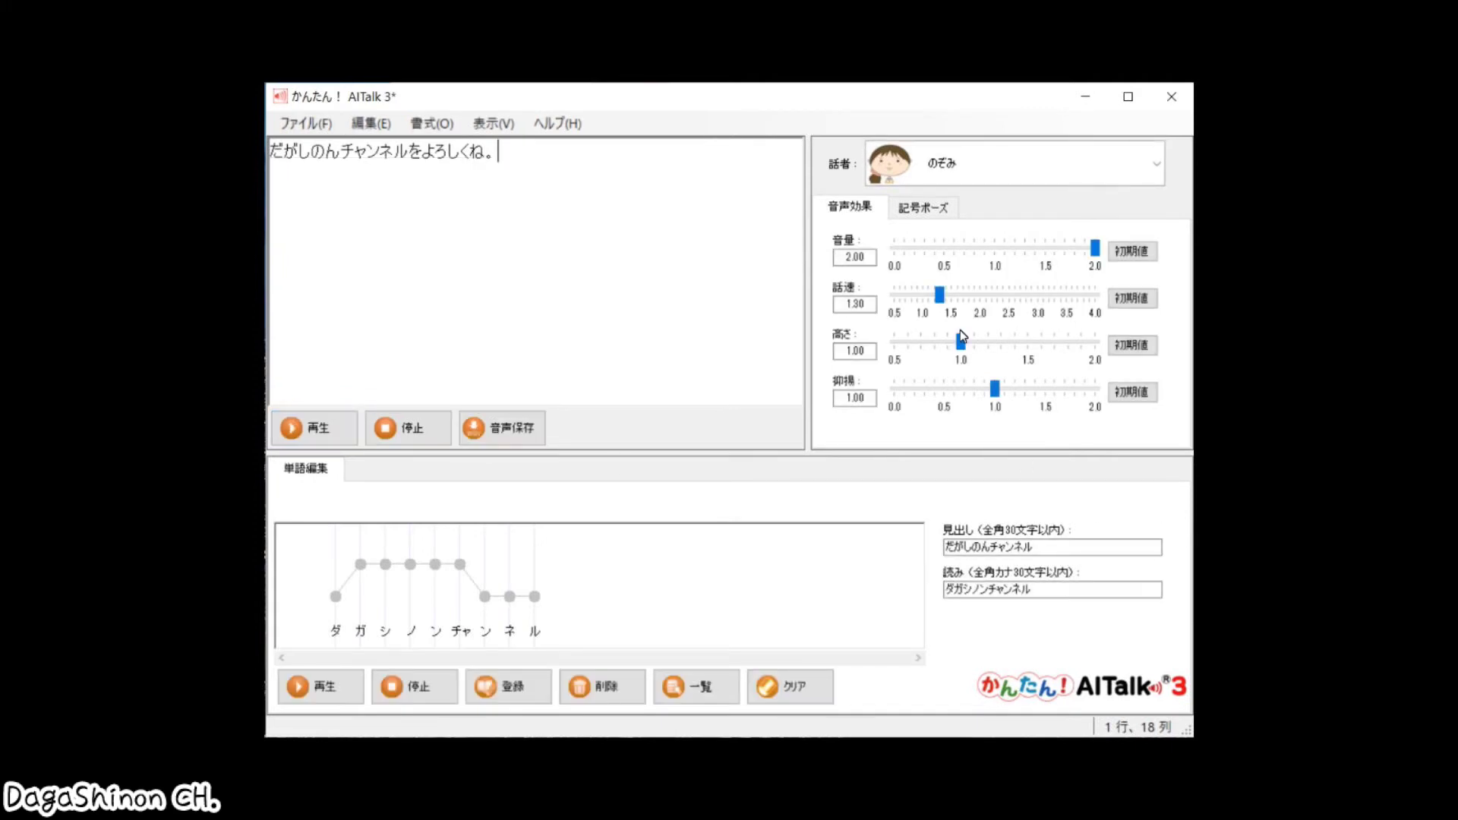
- Raise the speech speed to 1.47, 2.05 and finally 2.87, playing the sentence at each setting
{"action": "left_click_drag", "start_coordinate": [939, 294], "coordinate": [954, 295]}
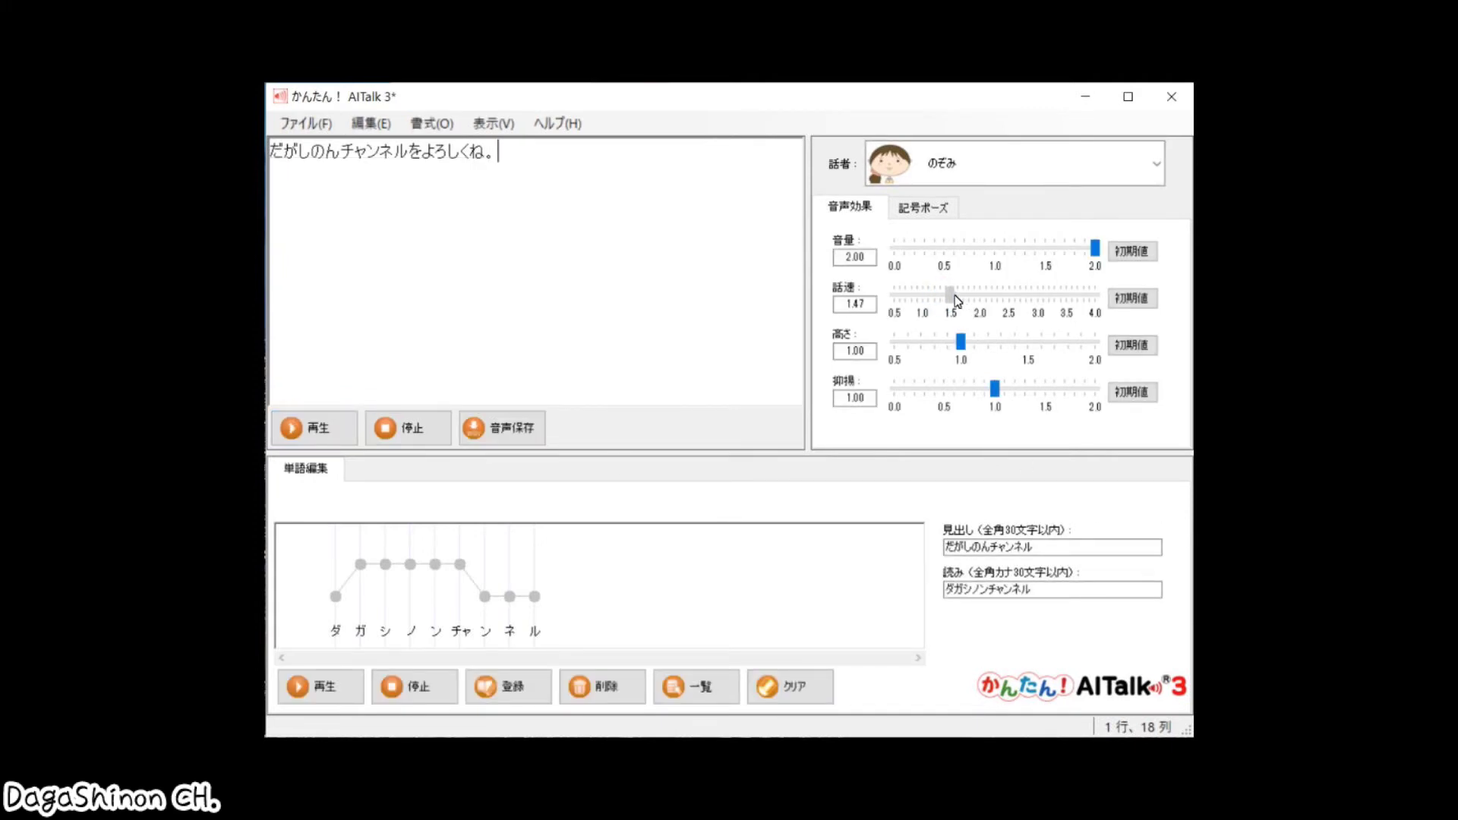
{"action": "left_click", "coordinate": [329, 430]}
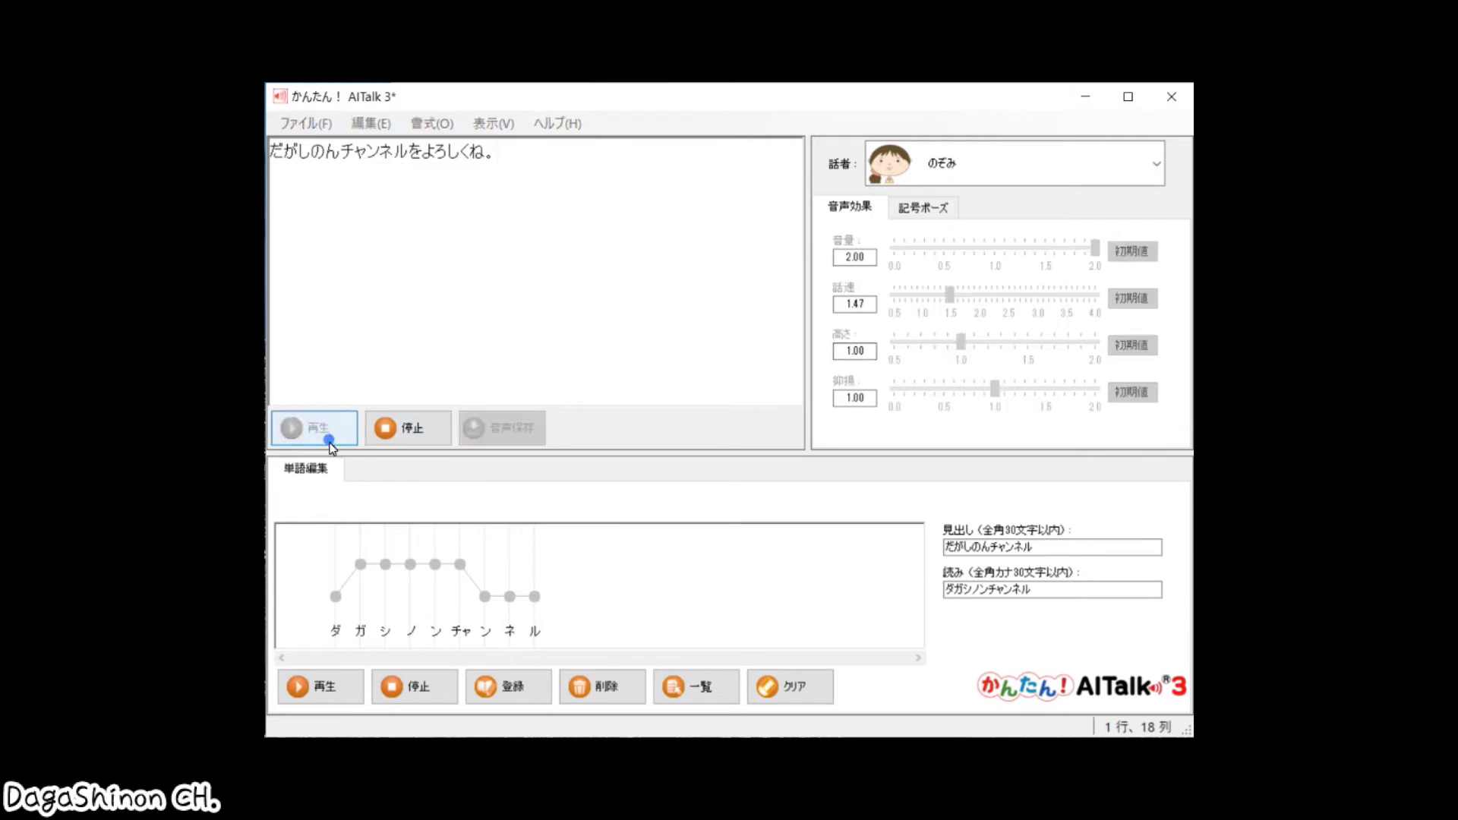
{"action": "left_click_drag", "start_coordinate": [950, 295], "coordinate": [980, 298]}
{"action": "left_click", "coordinate": [326, 429]}
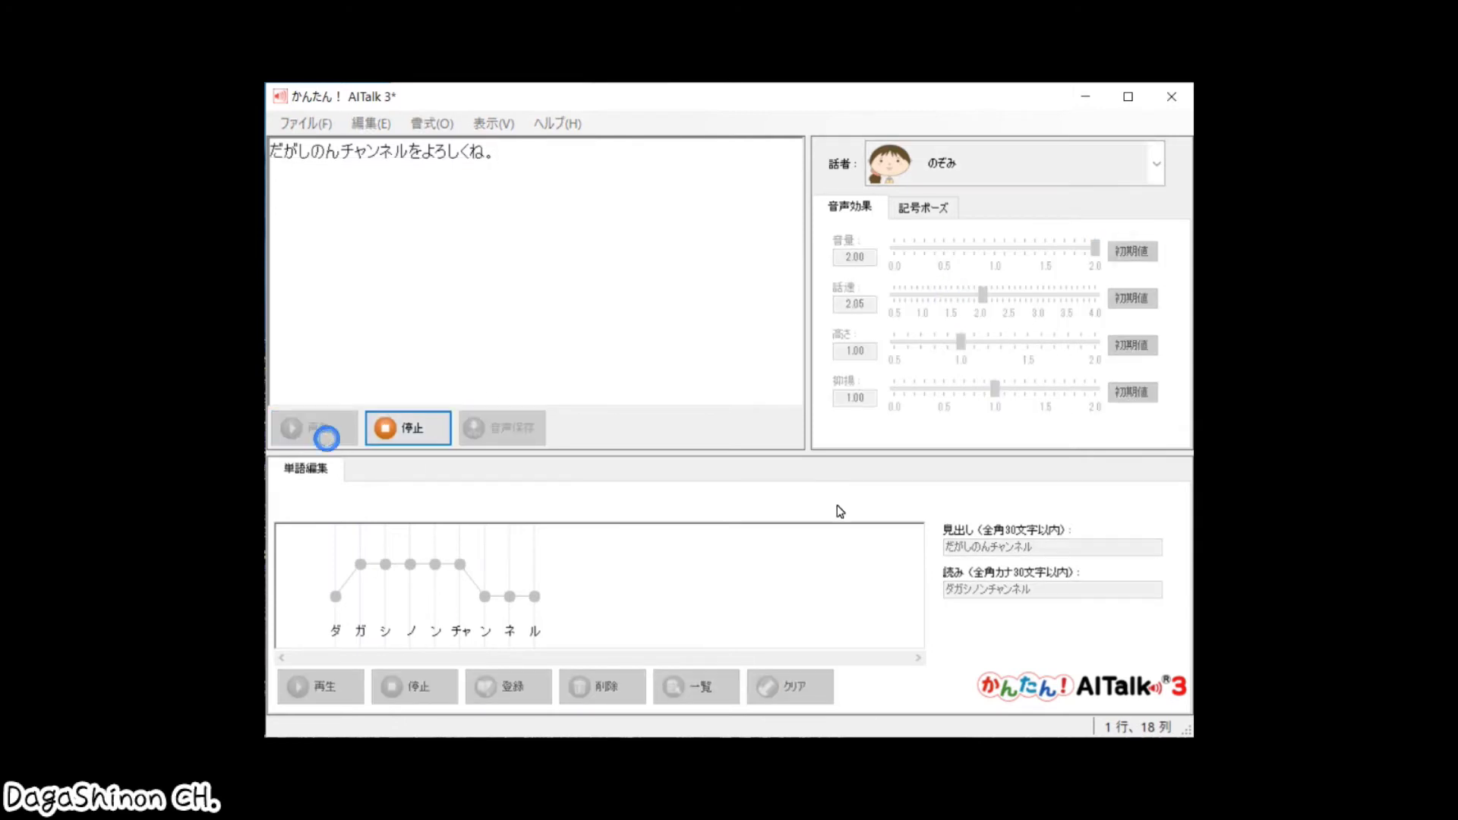
{"action": "left_click_drag", "start_coordinate": [982, 296], "coordinate": [1030, 297]}
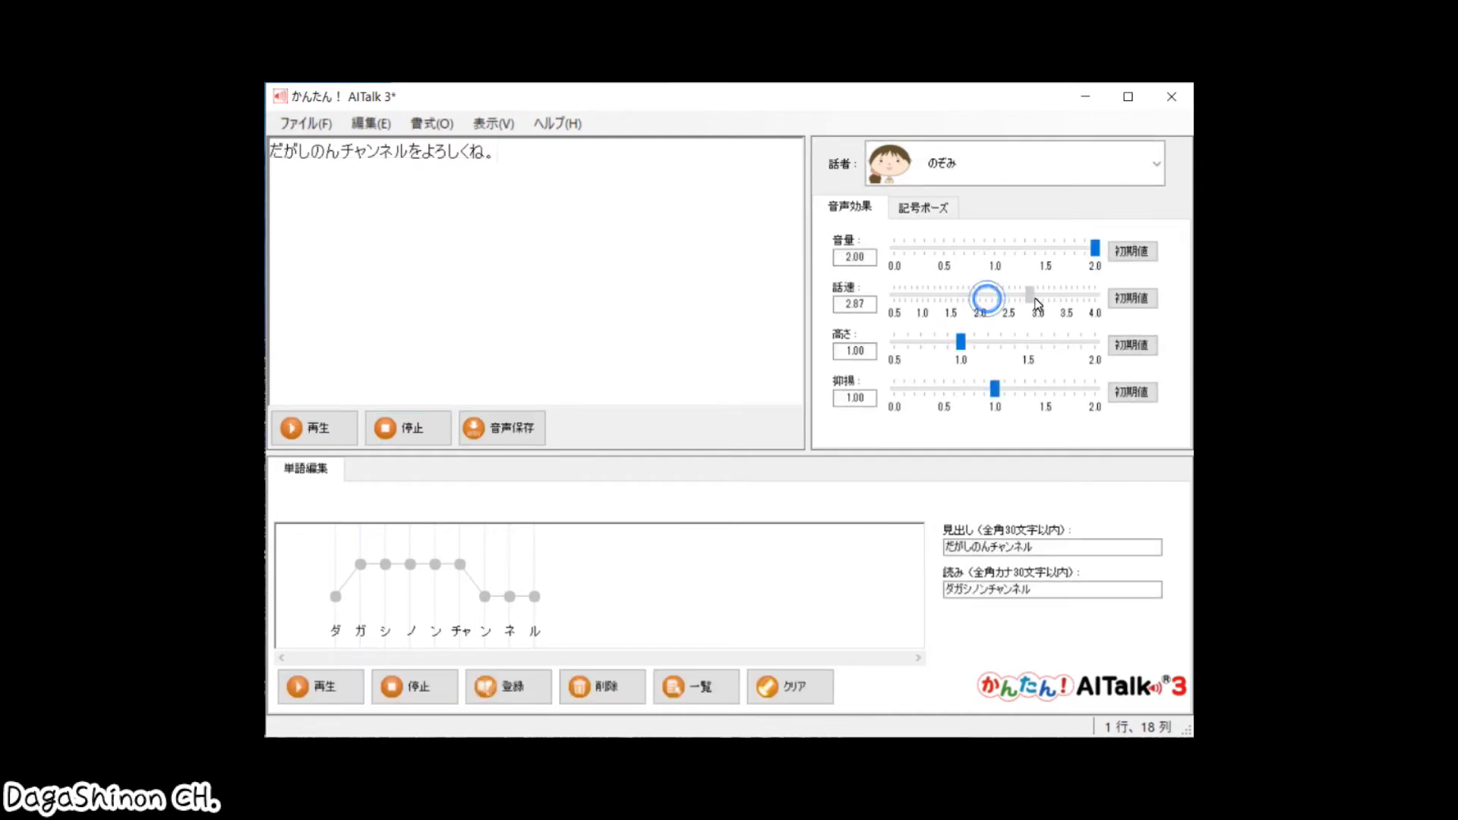
{"action": "left_click", "coordinate": [350, 433]}
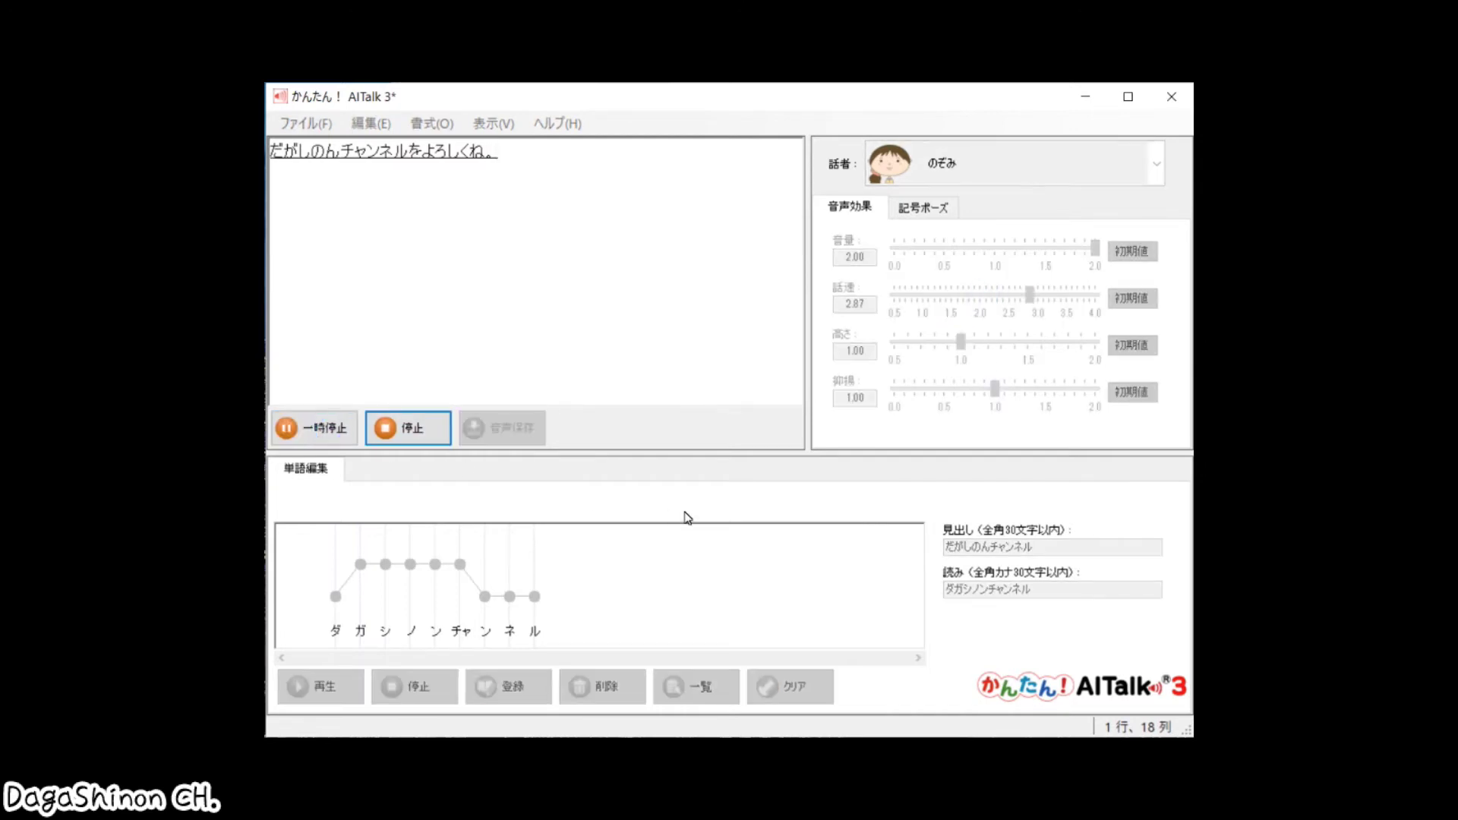
- Play the sentence at a speech speed of 4.00, reset the speed to its default of 1.00, and play it again
{"action": "left_click_drag", "start_coordinate": [1030, 297], "coordinate": [1098, 296]}
{"action": "left_click", "coordinate": [313, 433]}
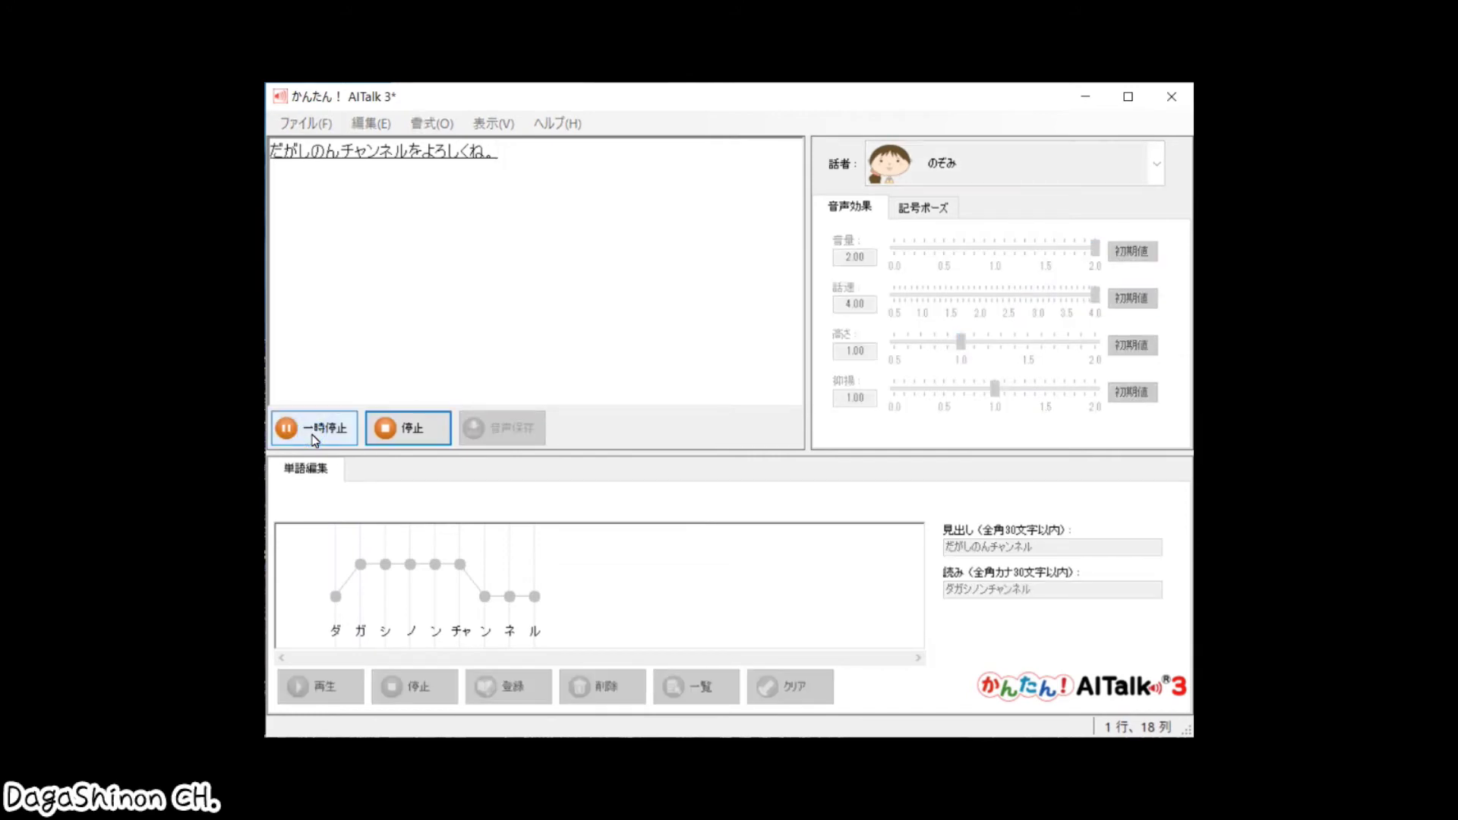
{"action": "left_click", "coordinate": [1128, 298]}
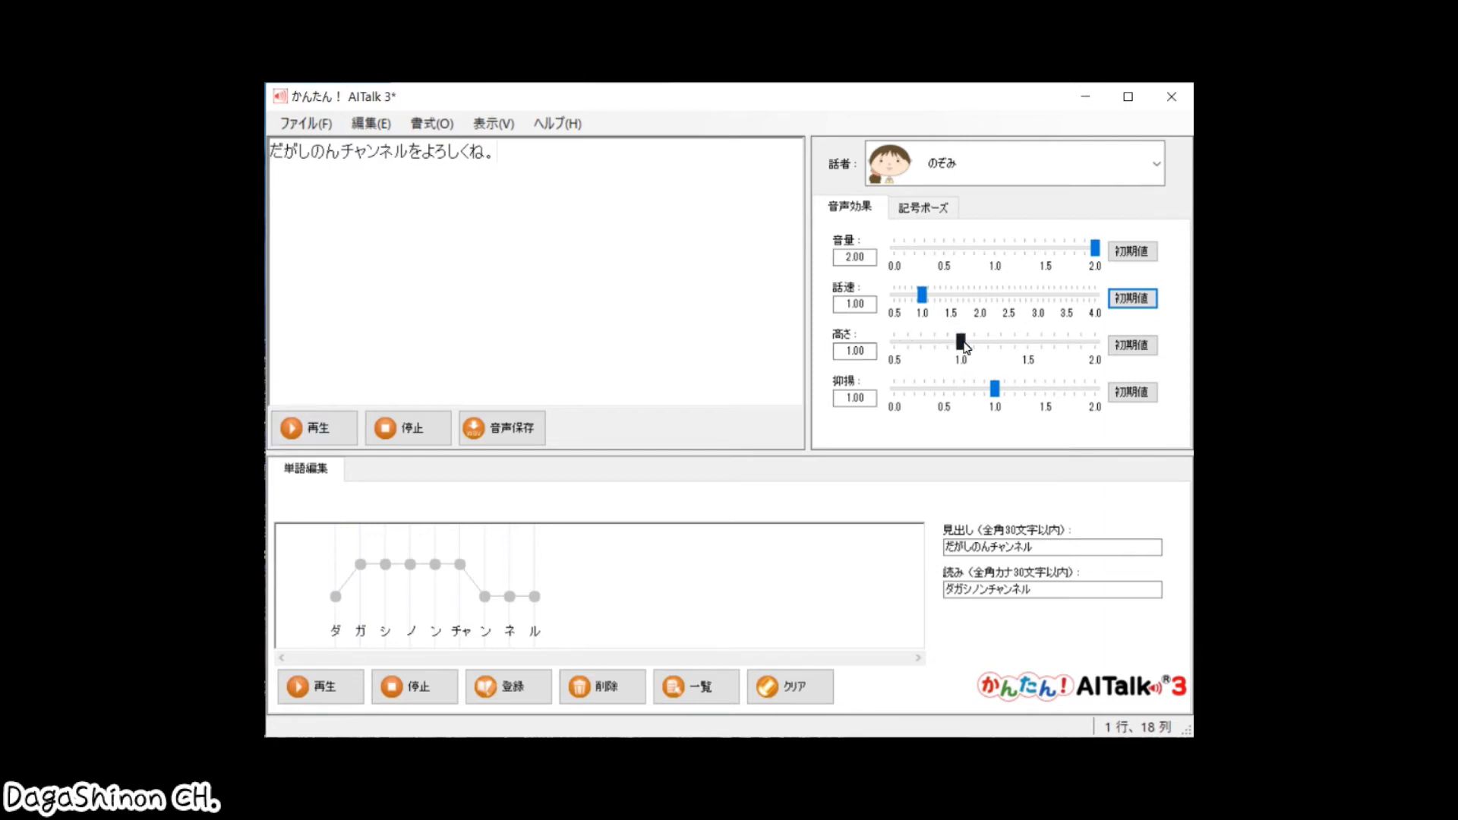
{"action": "left_click", "coordinate": [333, 425]}
- Set the pitch (高さ) to 0.50, 0.71 and 1.21 in turn, playing the sentence at each setting
{"action": "left_click_drag", "start_coordinate": [962, 344], "coordinate": [893, 344]}
{"action": "left_click", "coordinate": [332, 429]}
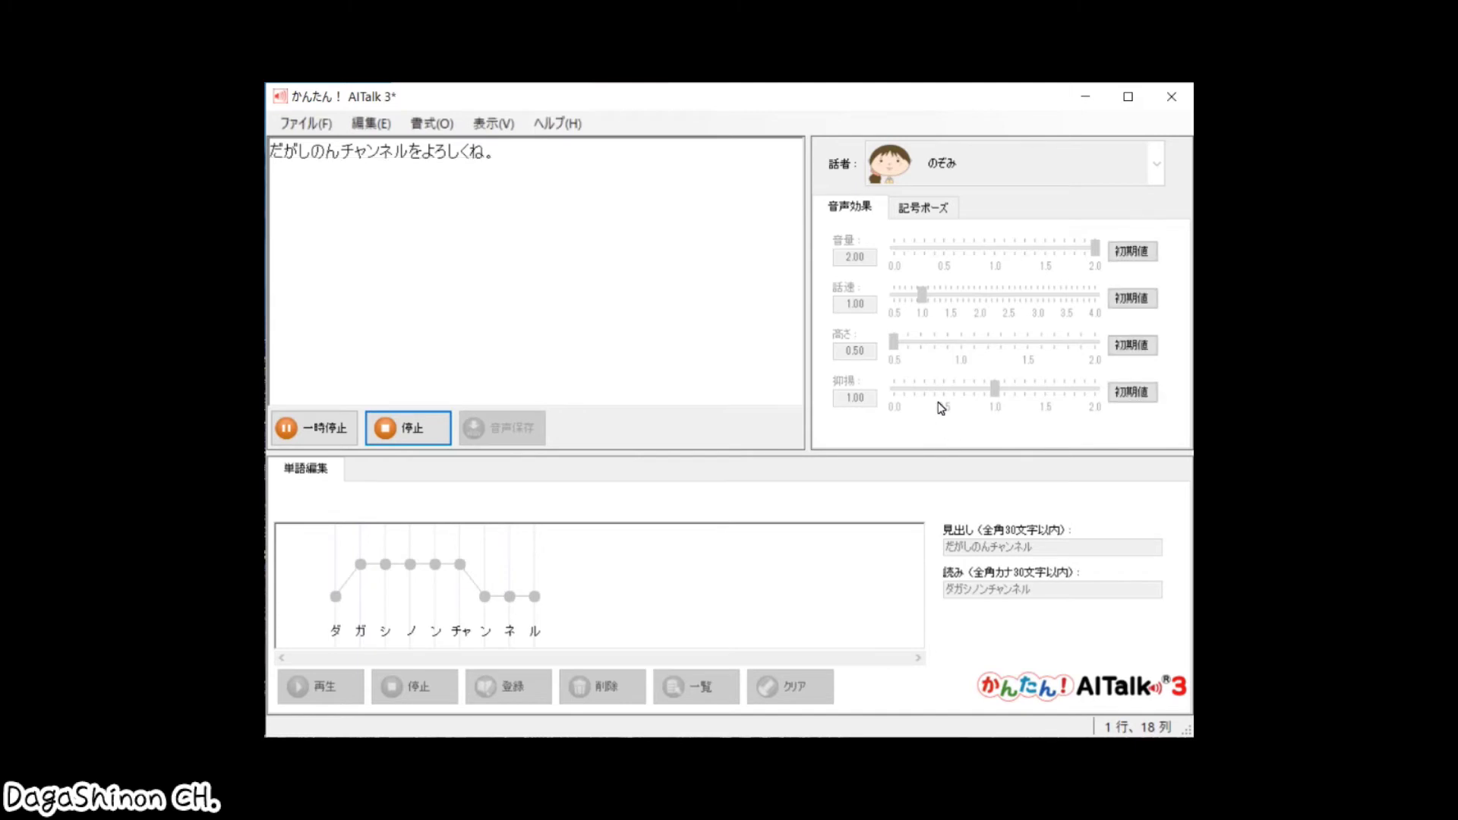
{"action": "left_click_drag", "start_coordinate": [894, 342], "coordinate": [922, 342]}
{"action": "left_click", "coordinate": [334, 437]}
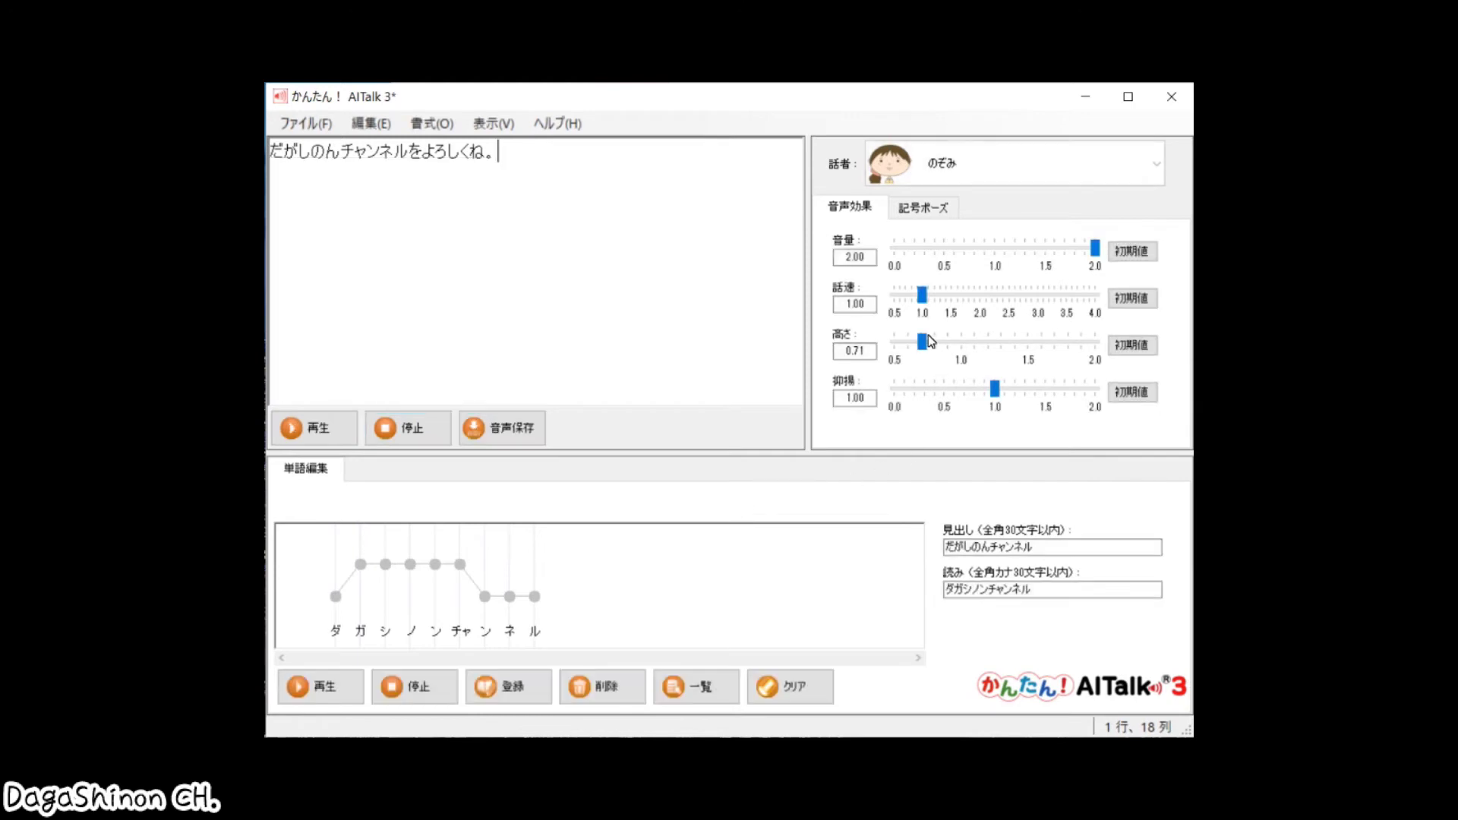
{"action": "left_click_drag", "start_coordinate": [925, 349], "coordinate": [990, 342]}
{"action": "left_click", "coordinate": [339, 434]}
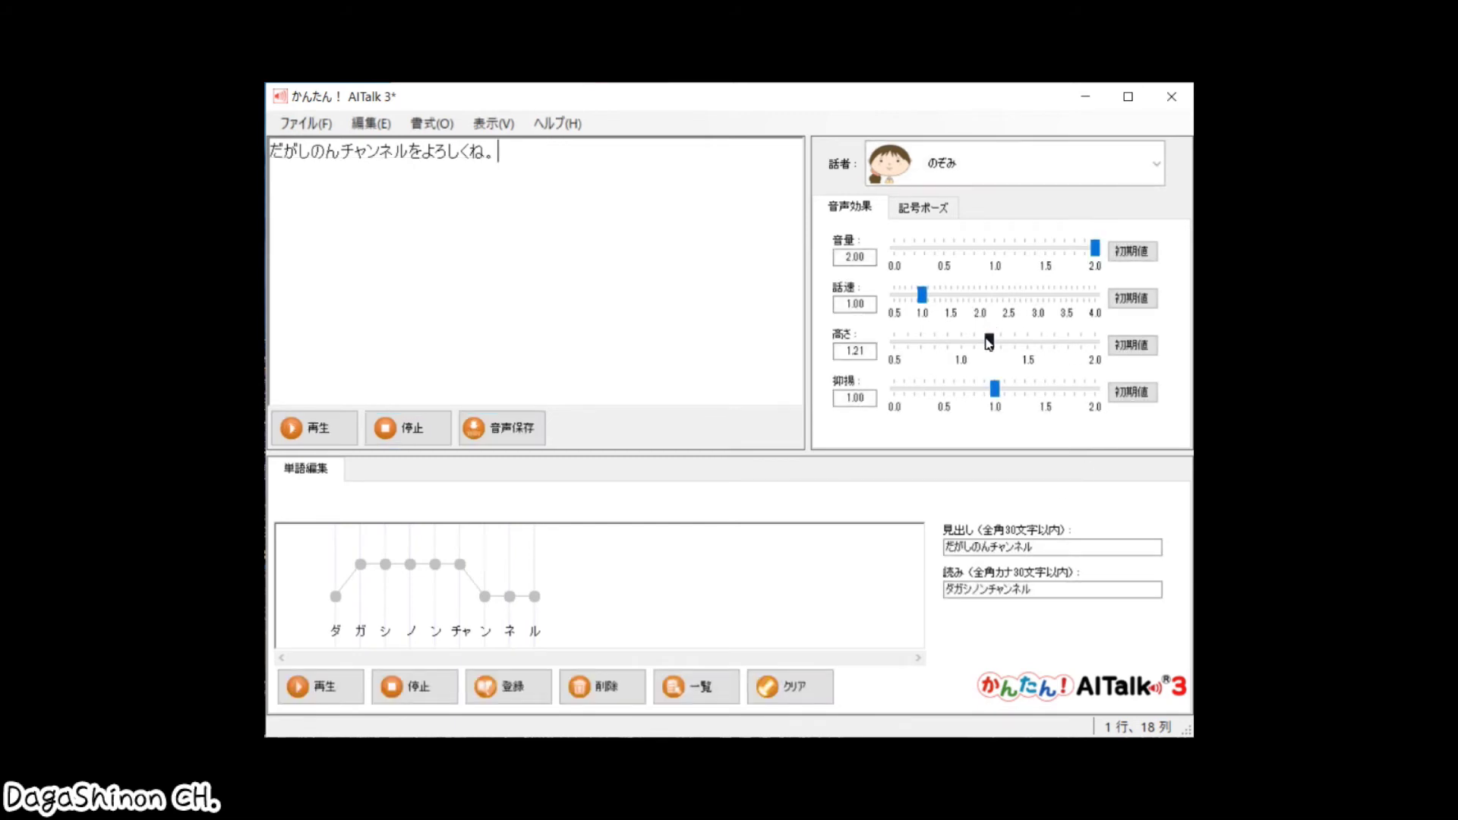
- Raise the pitch to 1.49 and 1.77, playing the sentence at each setting
{"action": "left_click_drag", "start_coordinate": [991, 343], "coordinate": [1030, 346]}
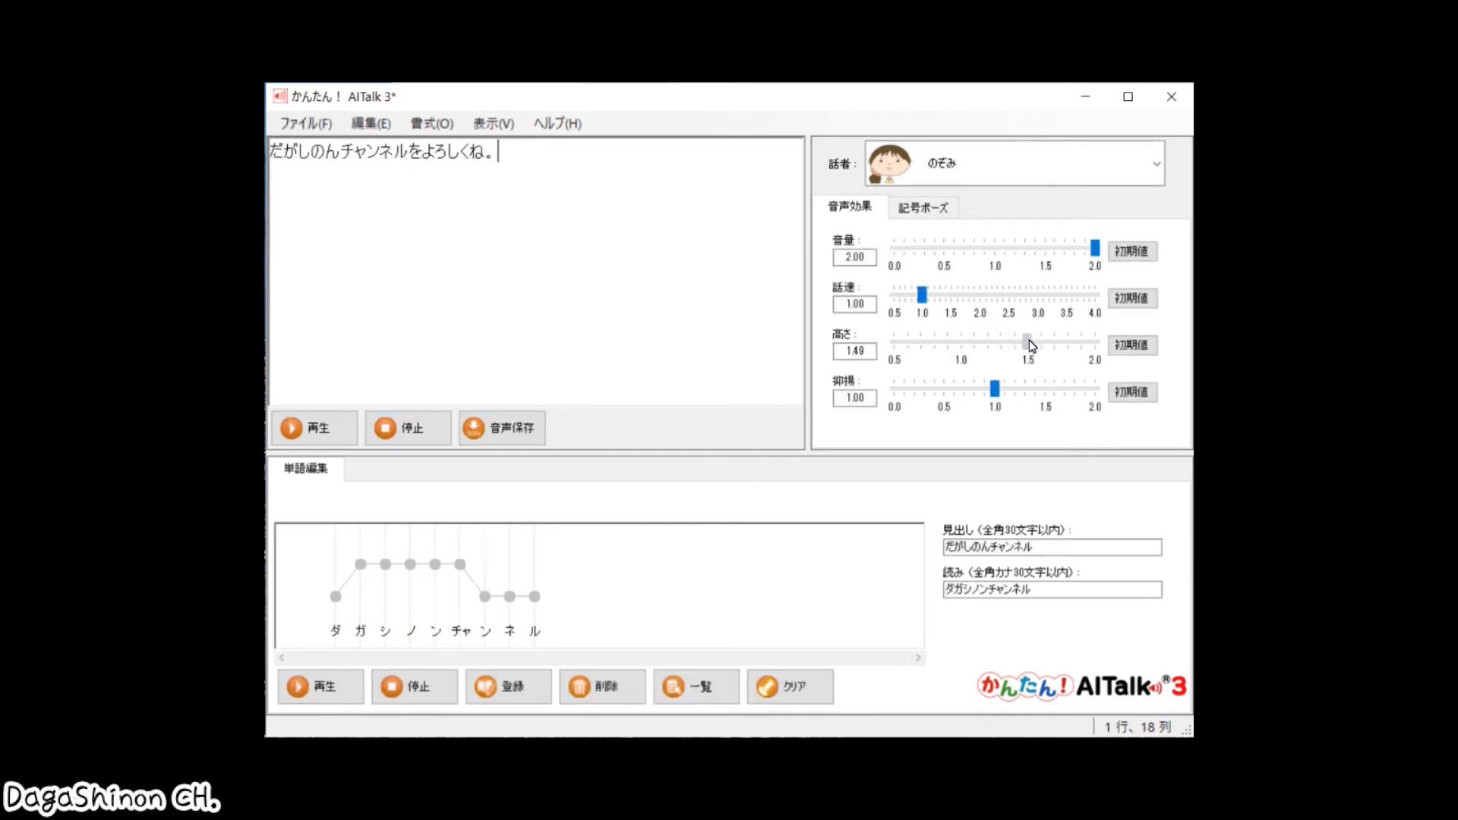
{"action": "left_click", "coordinate": [303, 427]}
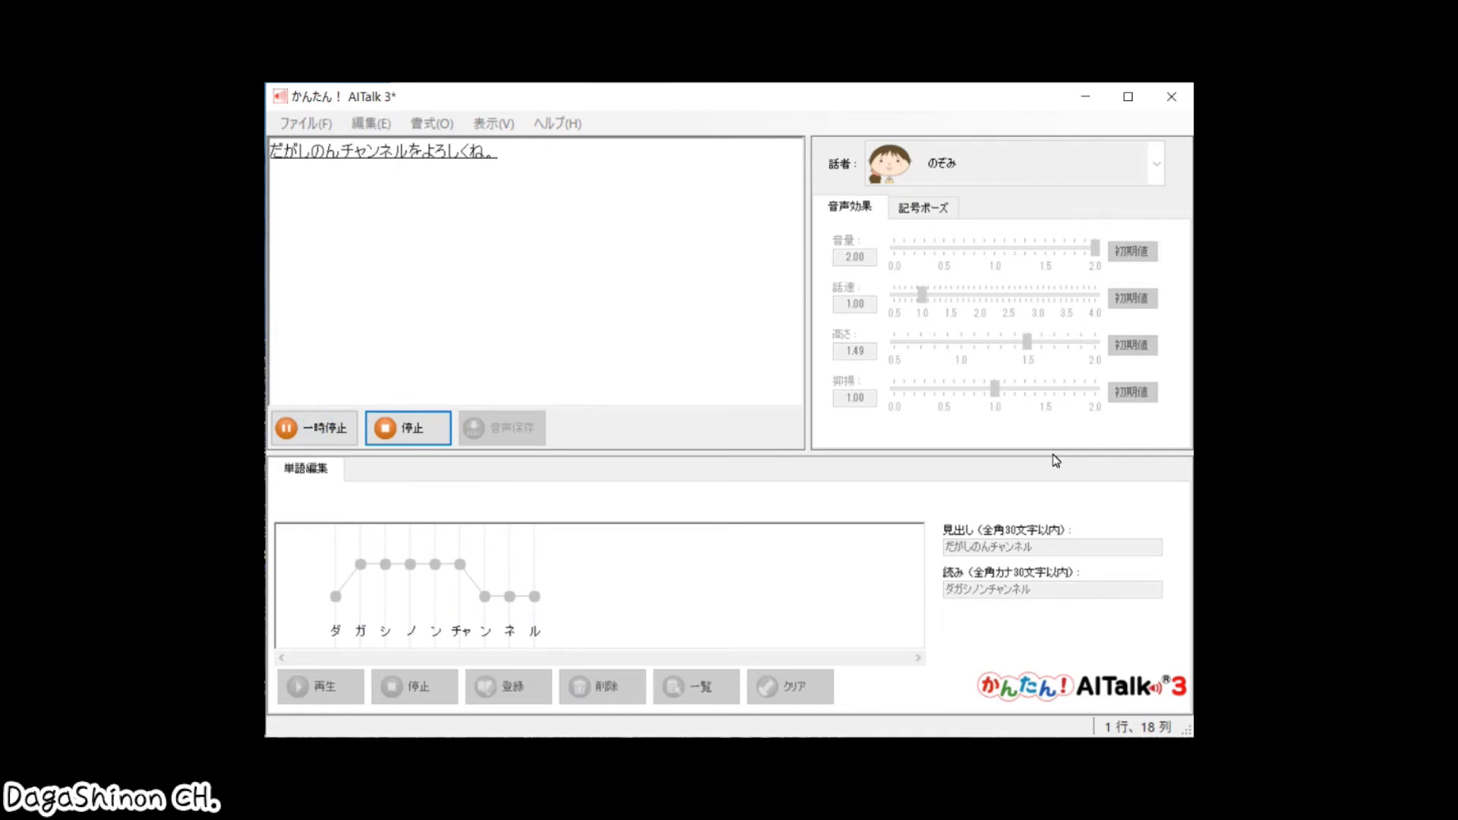
{"action": "left_click_drag", "start_coordinate": [1030, 342], "coordinate": [1064, 343]}
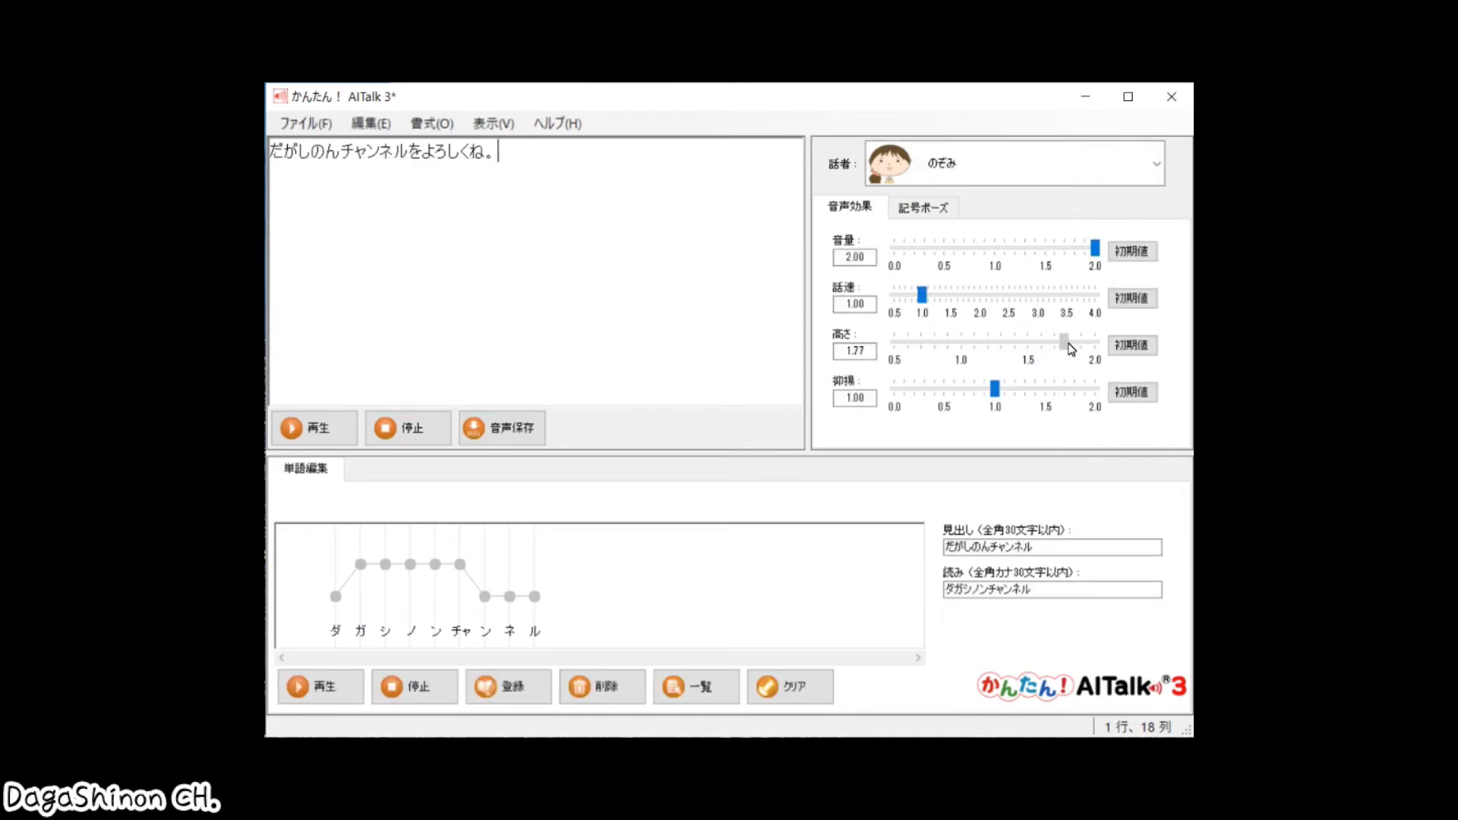
{"action": "left_click", "coordinate": [335, 423]}
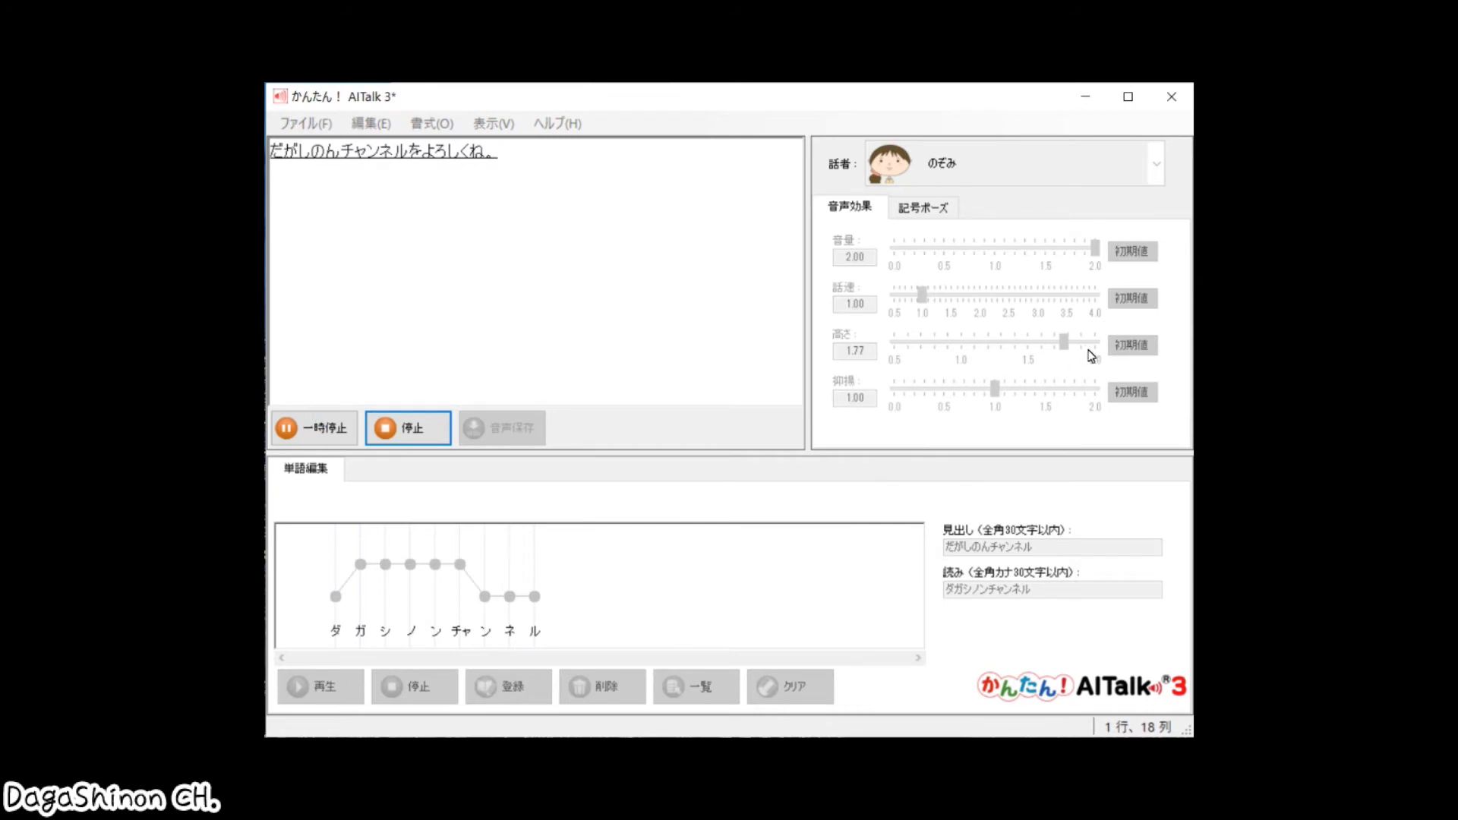
- Play the sentence at a pitch of 2.00, reset the pitch to its default of 1.00, and play it again
{"action": "left_click_drag", "start_coordinate": [1064, 343], "coordinate": [1096, 342]}
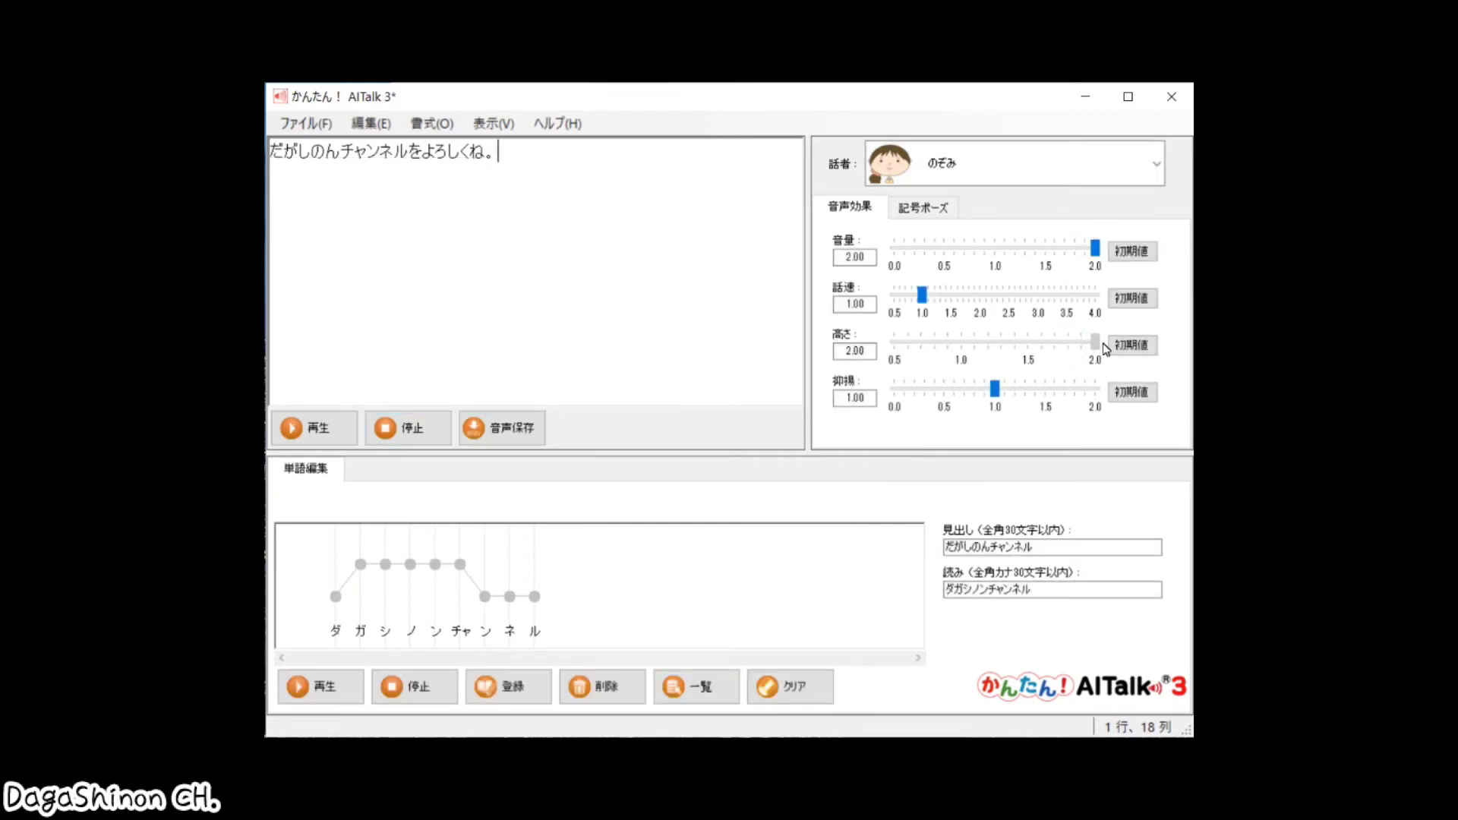
{"action": "left_click", "coordinate": [331, 422]}
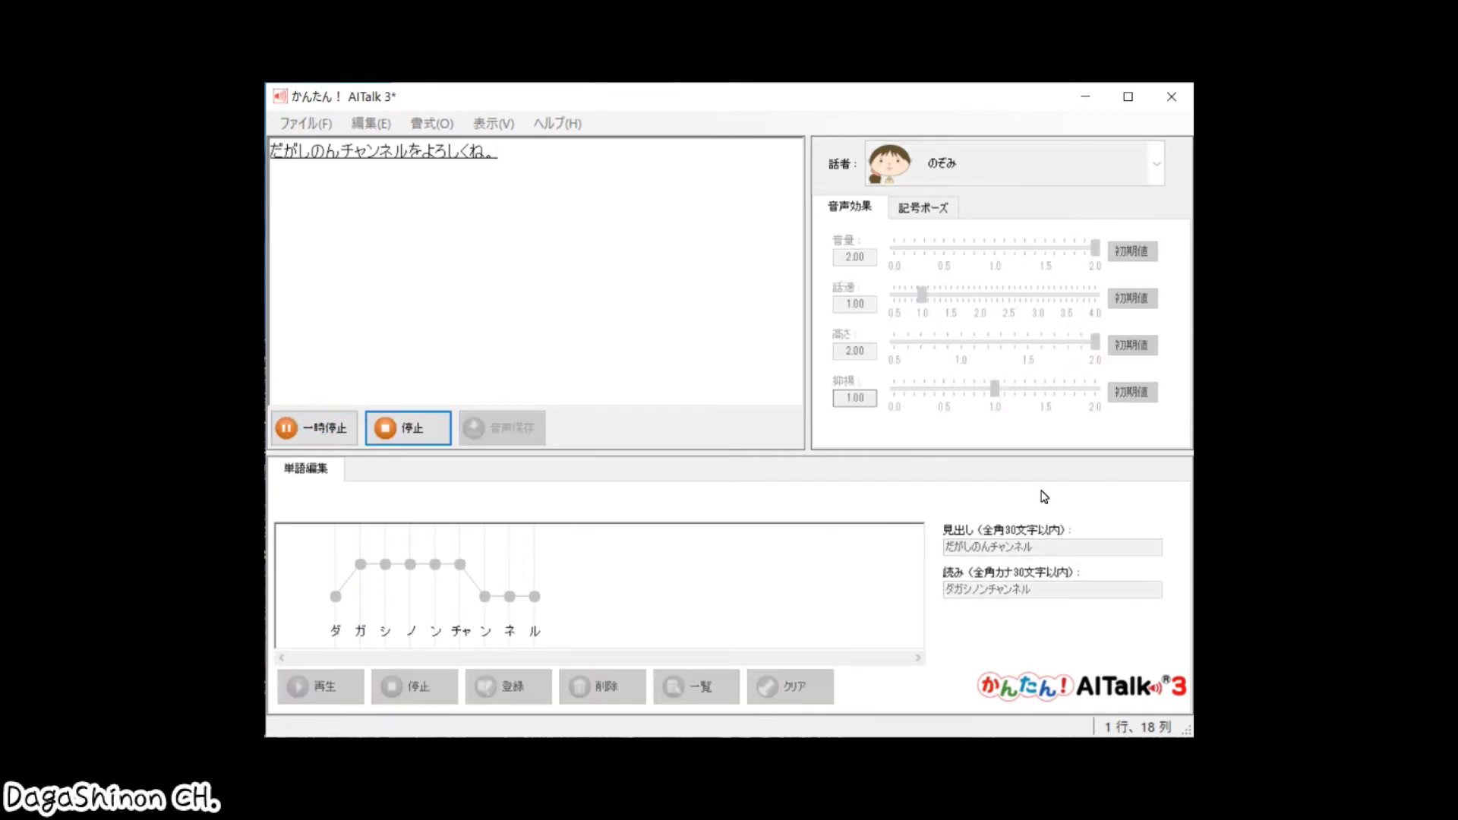
{"action": "left_click", "coordinate": [1151, 347]}
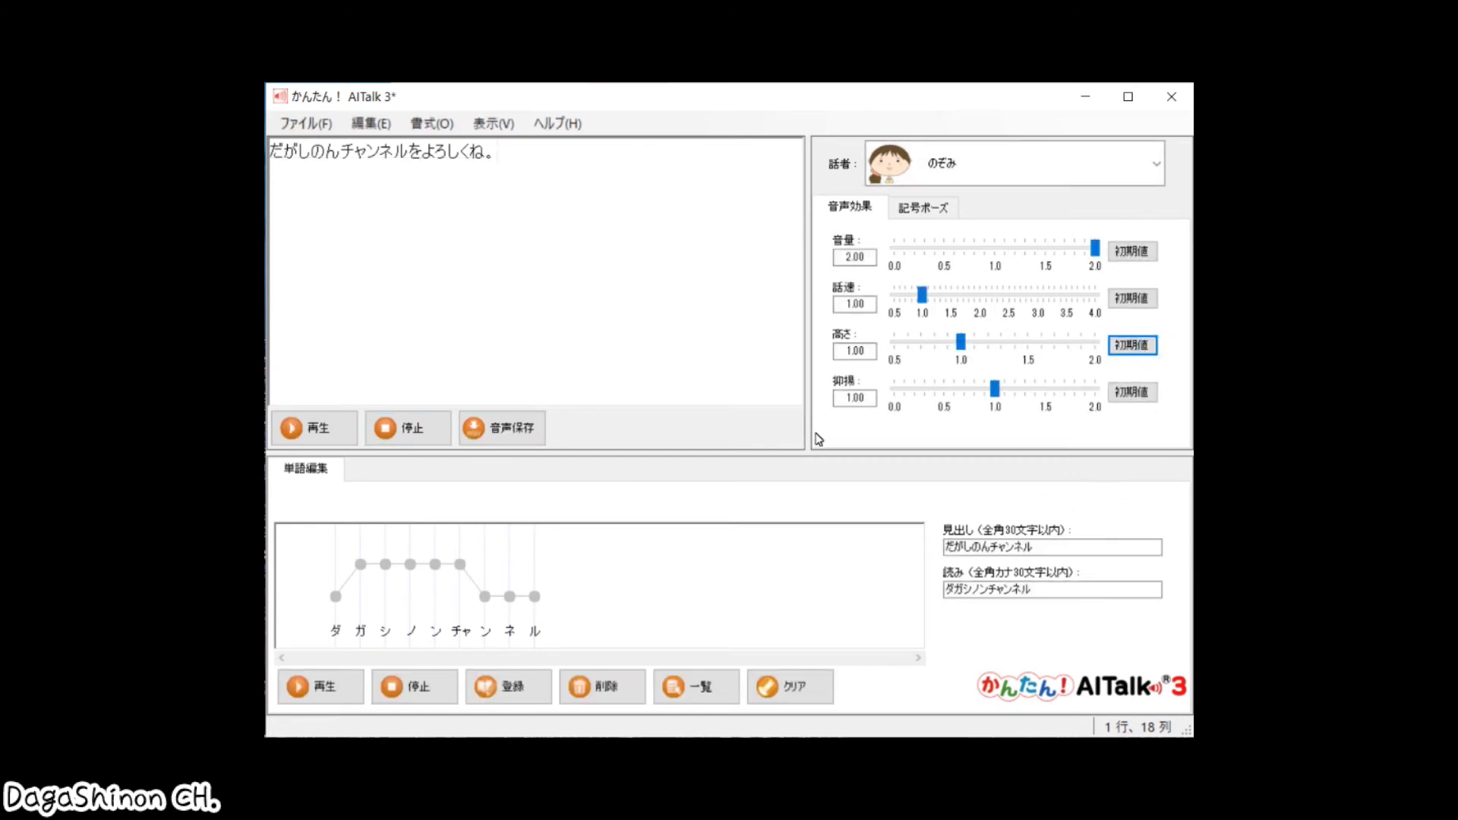
{"action": "left_click", "coordinate": [336, 428]}
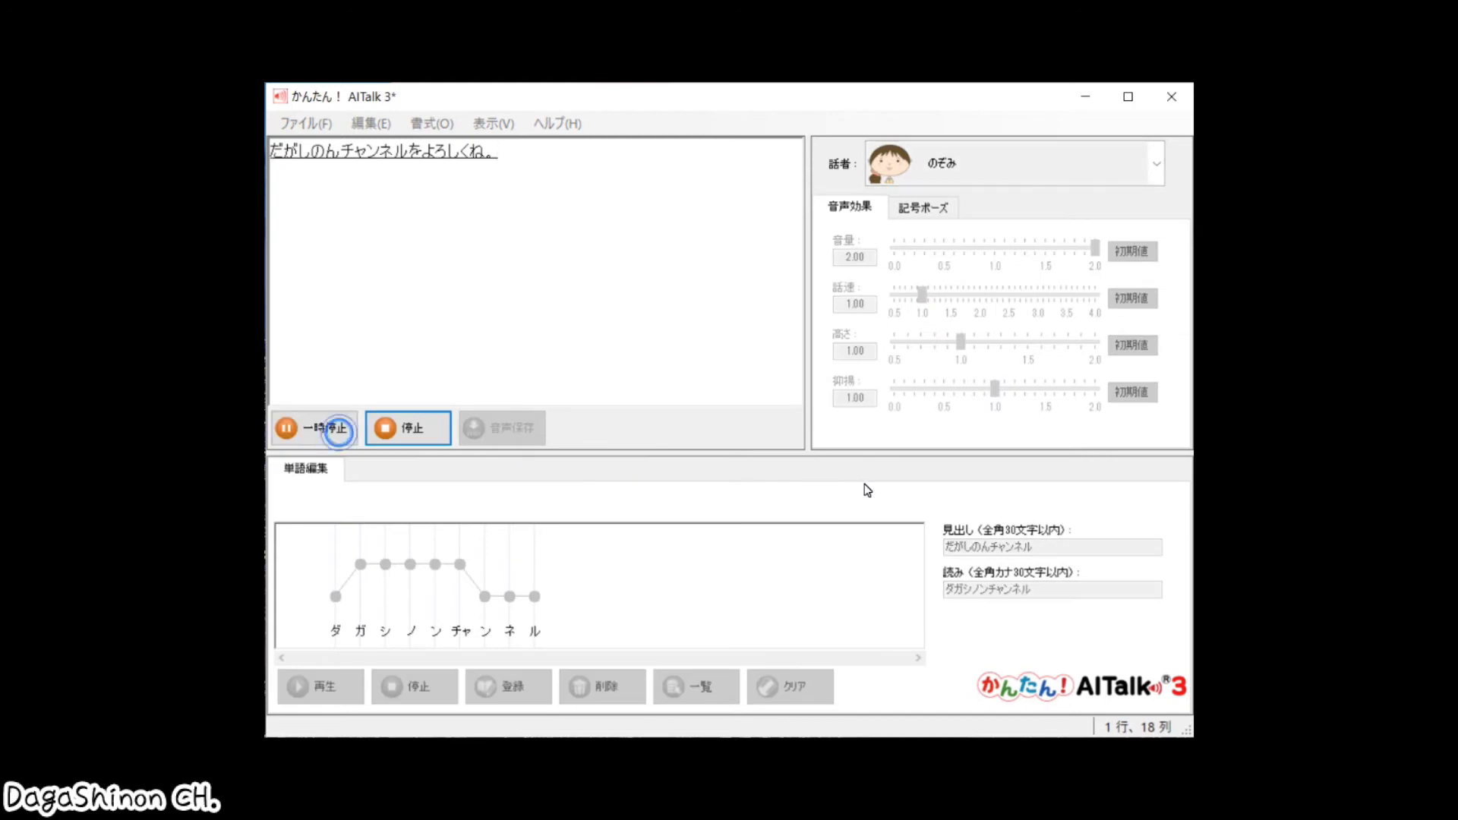
- Set the intonation (抑揚) to 0.00, 0.26 and 0.72 in turn, playing the sentence at each setting
{"action": "left_click_drag", "start_coordinate": [996, 391], "coordinate": [883, 389]}
{"action": "left_click", "coordinate": [325, 429]}
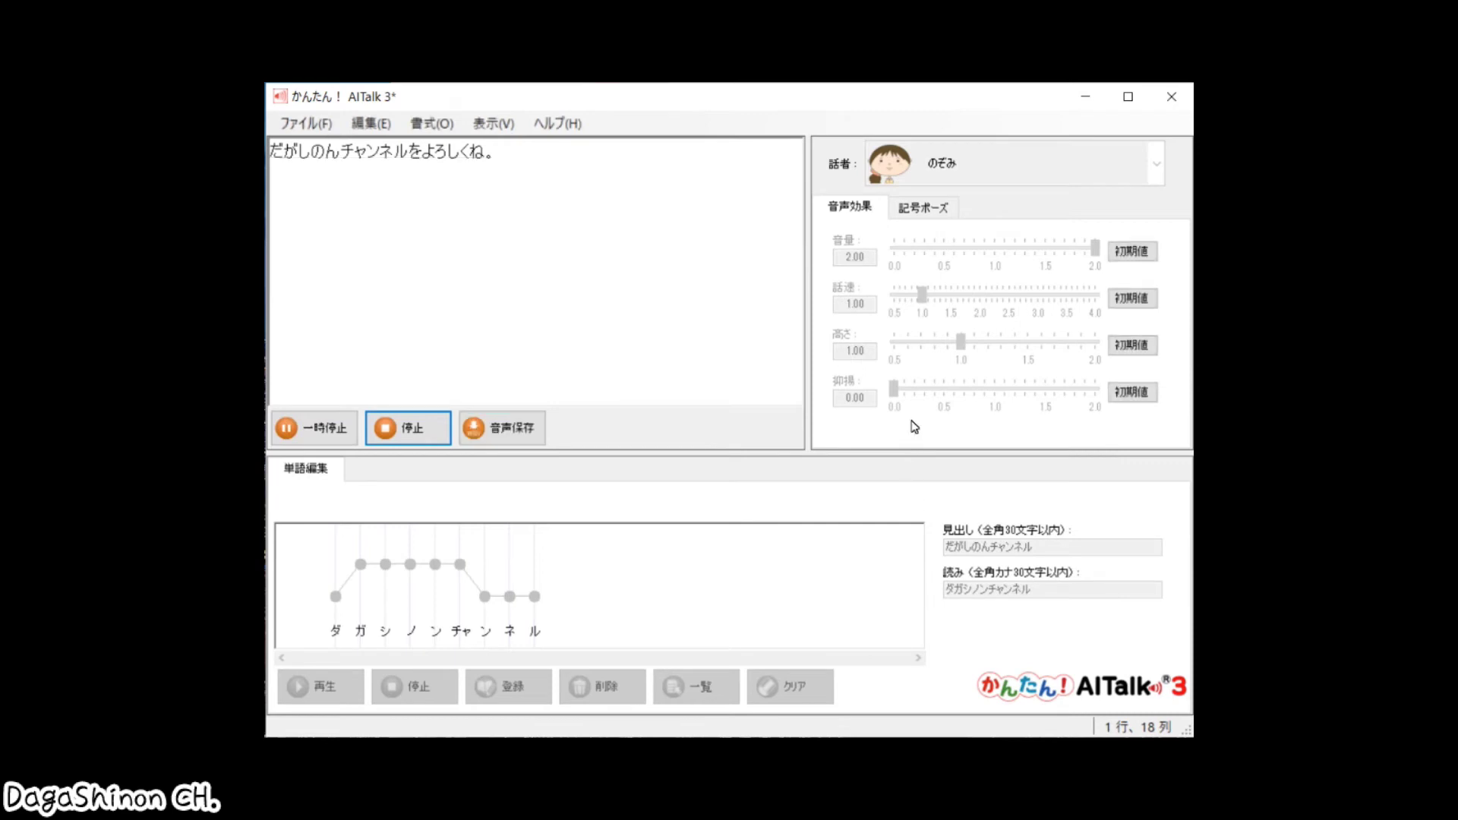
{"action": "left_click_drag", "start_coordinate": [894, 388], "coordinate": [925, 399]}
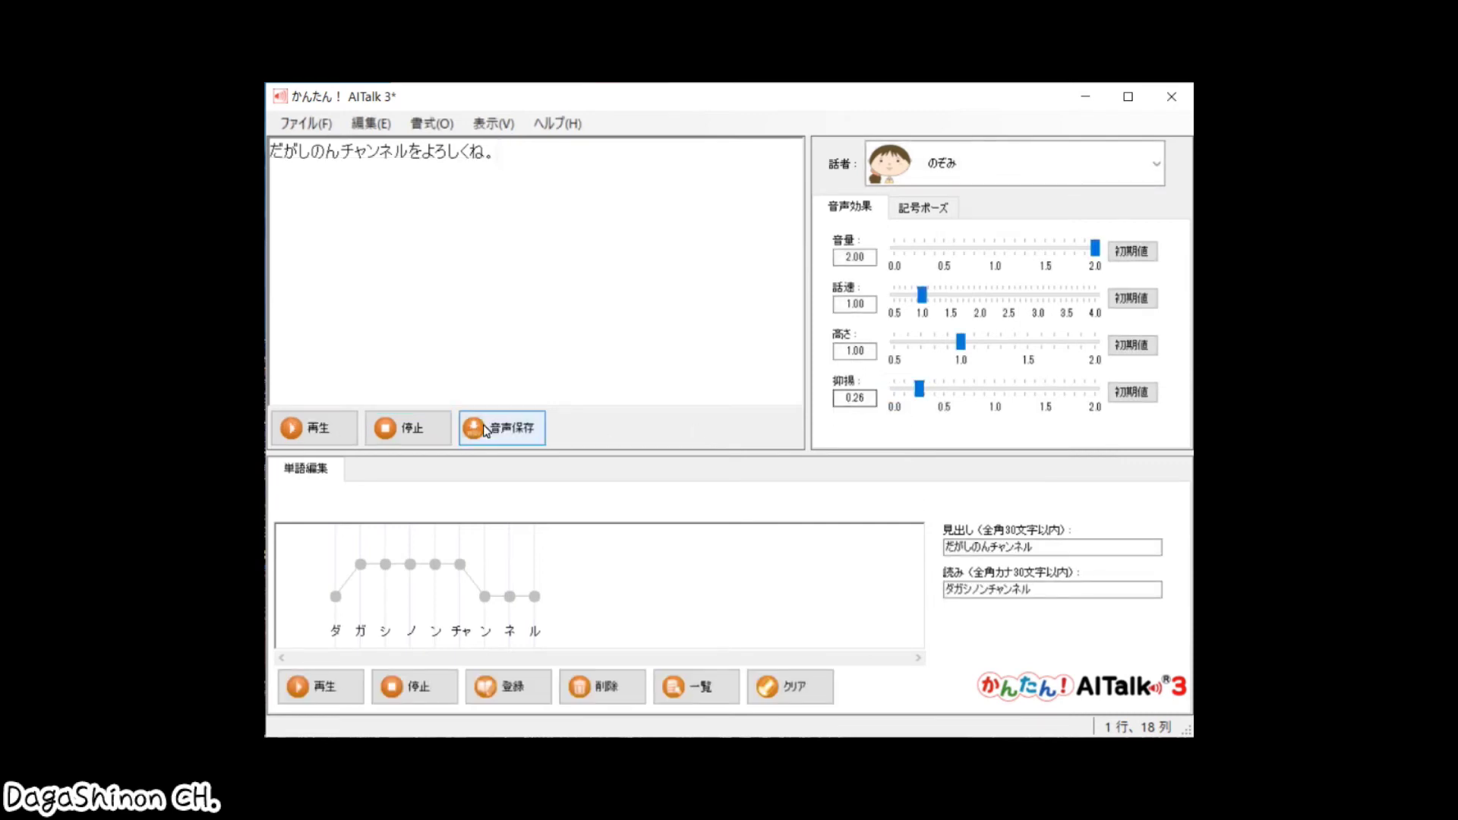
{"action": "left_click", "coordinate": [319, 427]}
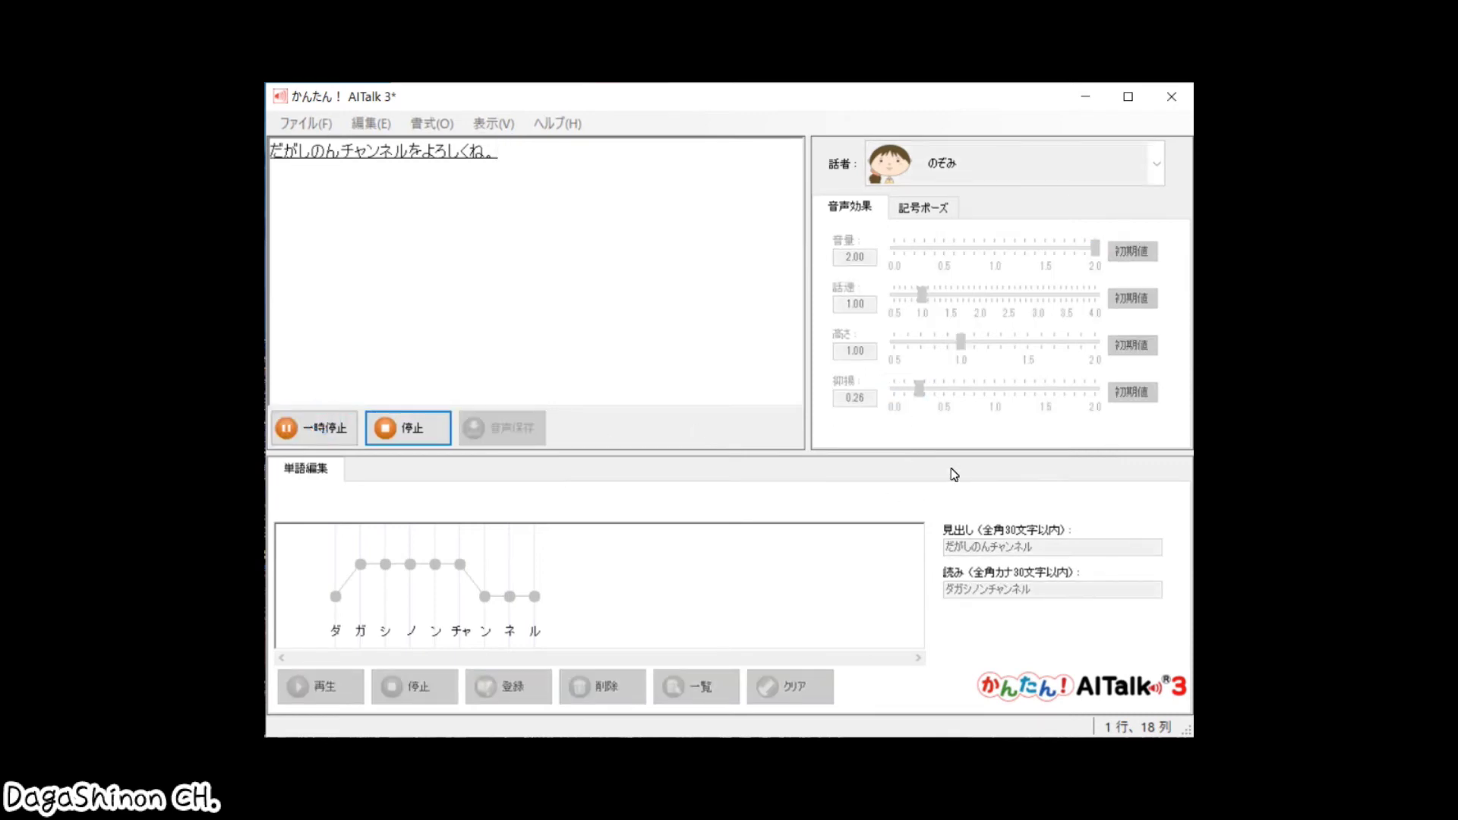
{"action": "left_click_drag", "start_coordinate": [921, 389], "coordinate": [975, 398]}
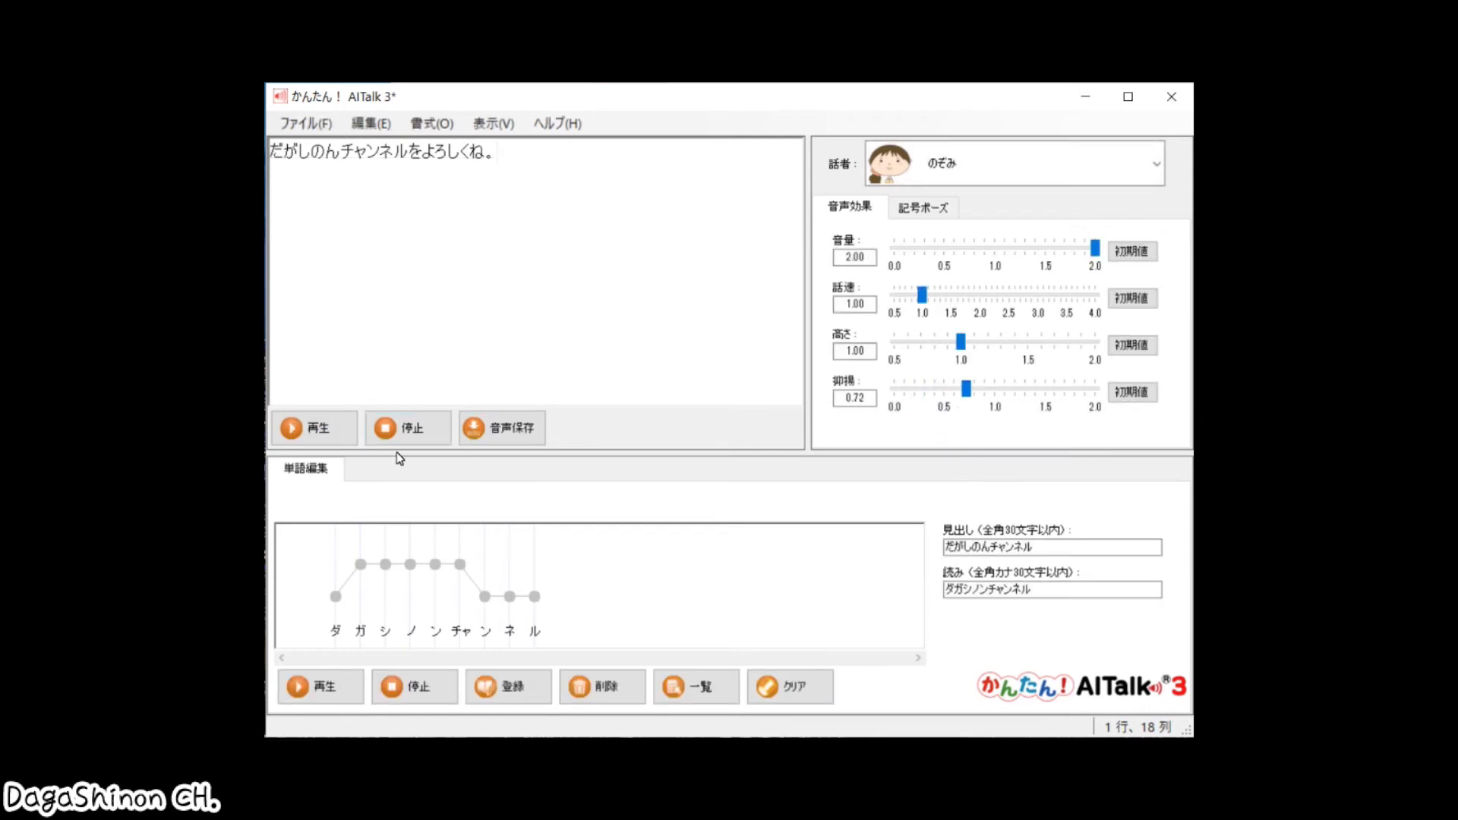
{"action": "left_click", "coordinate": [337, 427]}
- Raise the intonation to 1.22, 1.50 and 1.79, playing the sentence at each setting
{"action": "left_click", "coordinate": [1015, 392]}
{"action": "left_click", "coordinate": [315, 428]}
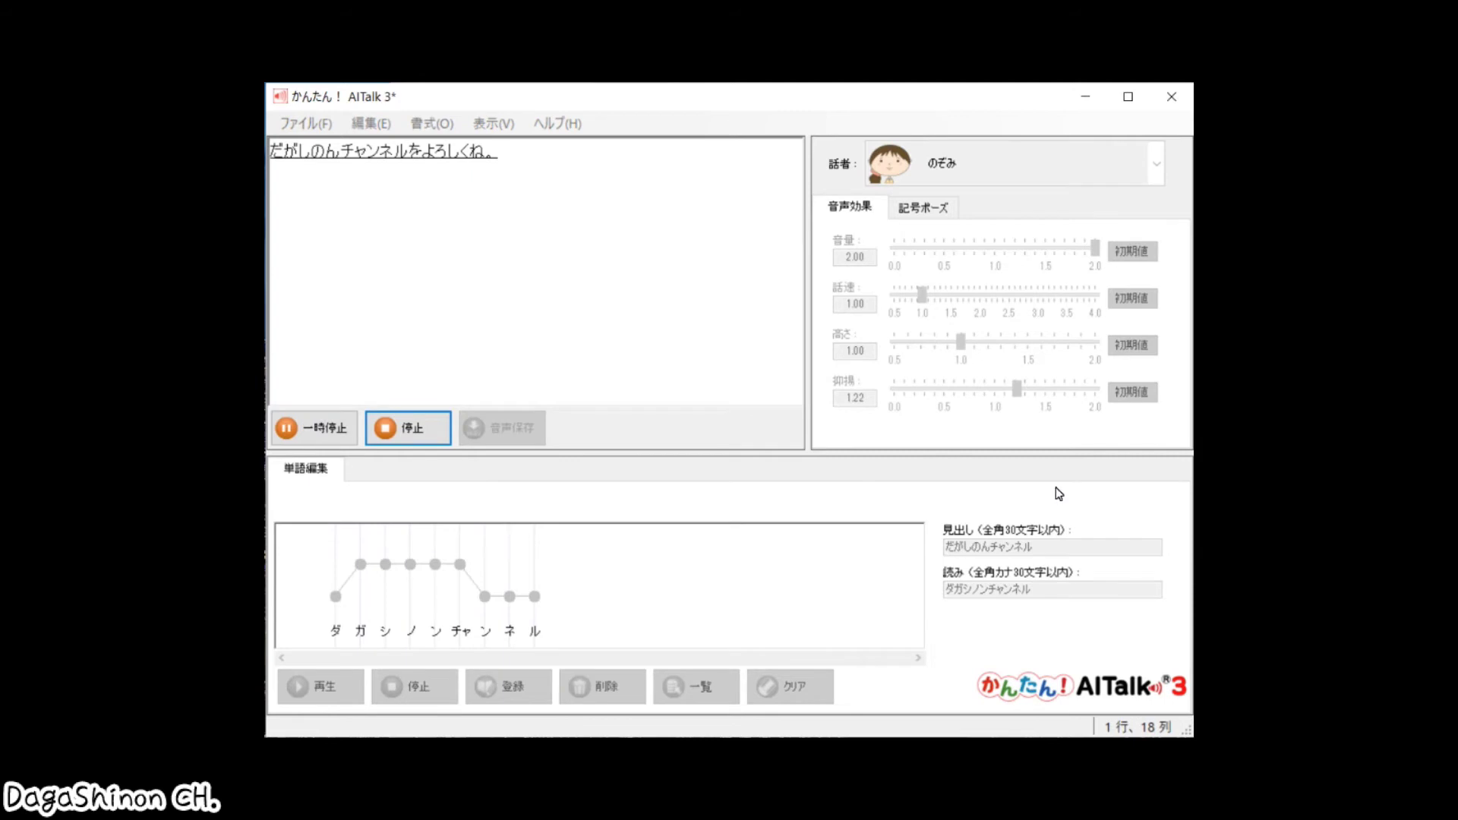
{"action": "left_click_drag", "start_coordinate": [1019, 385], "coordinate": [1051, 392]}
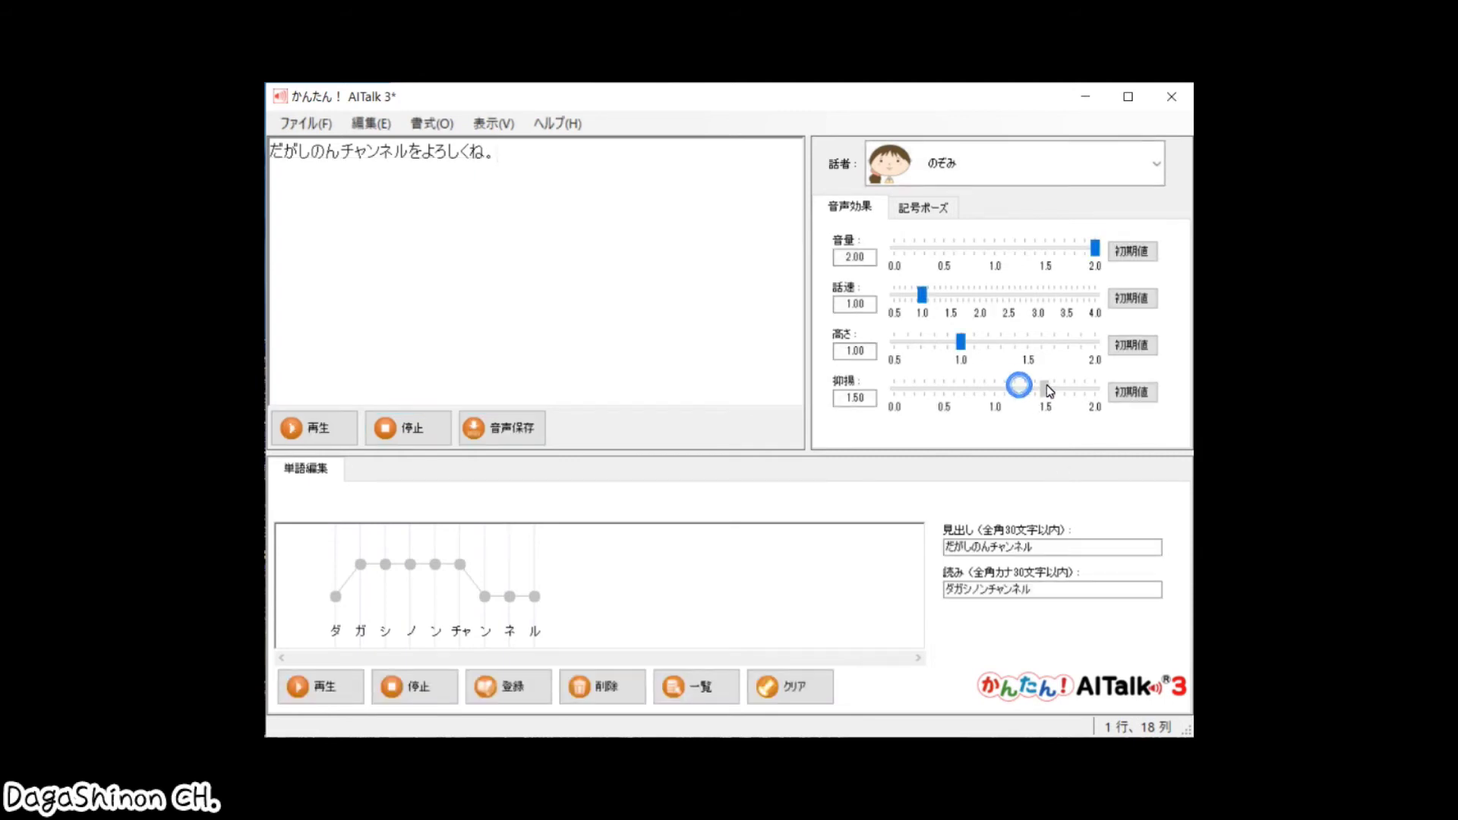
{"action": "left_click", "coordinate": [319, 430]}
{"action": "left_click_drag", "start_coordinate": [1047, 390], "coordinate": [1074, 393]}
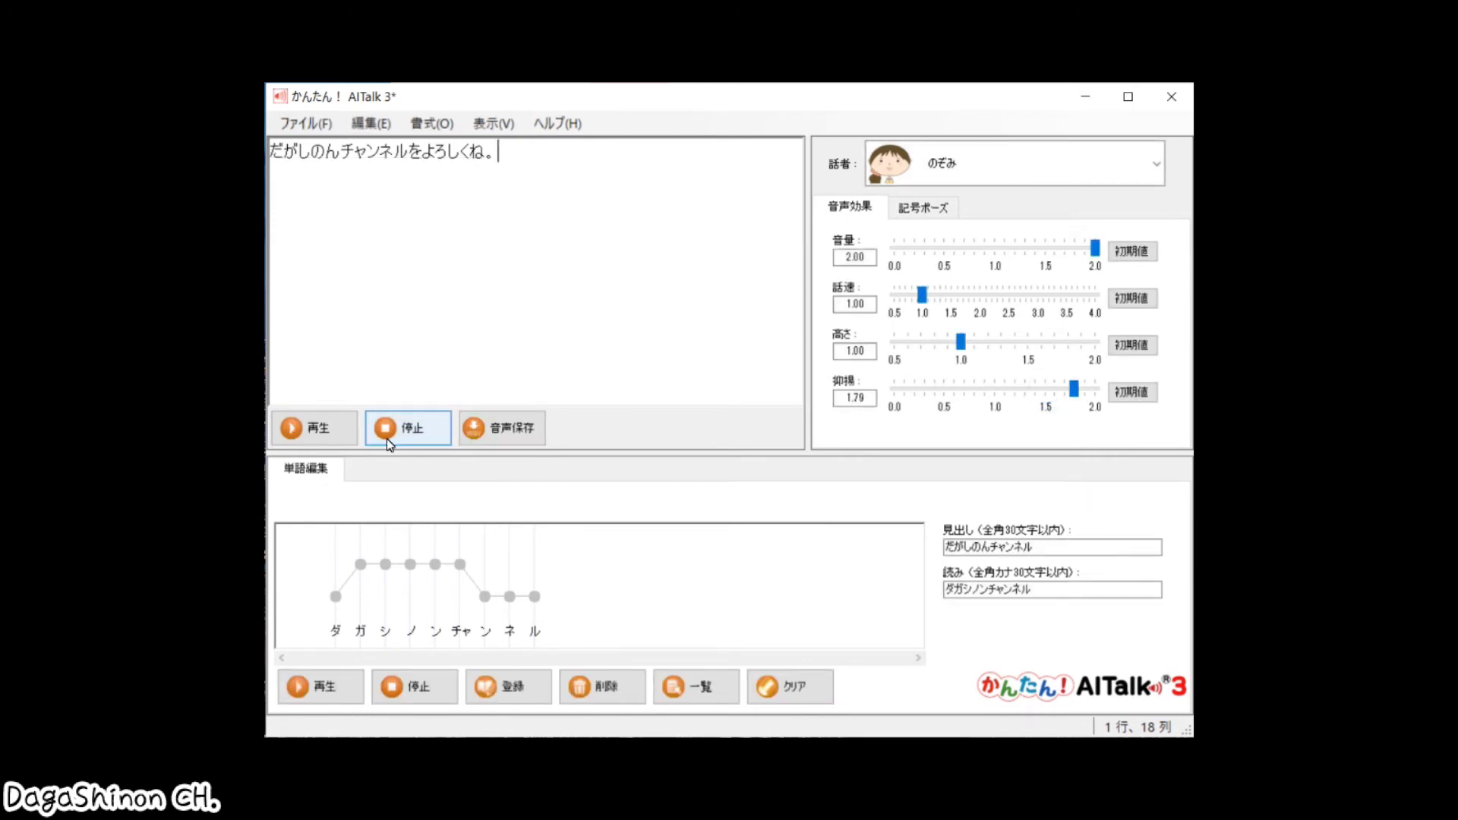
{"action": "left_click", "coordinate": [320, 428]}
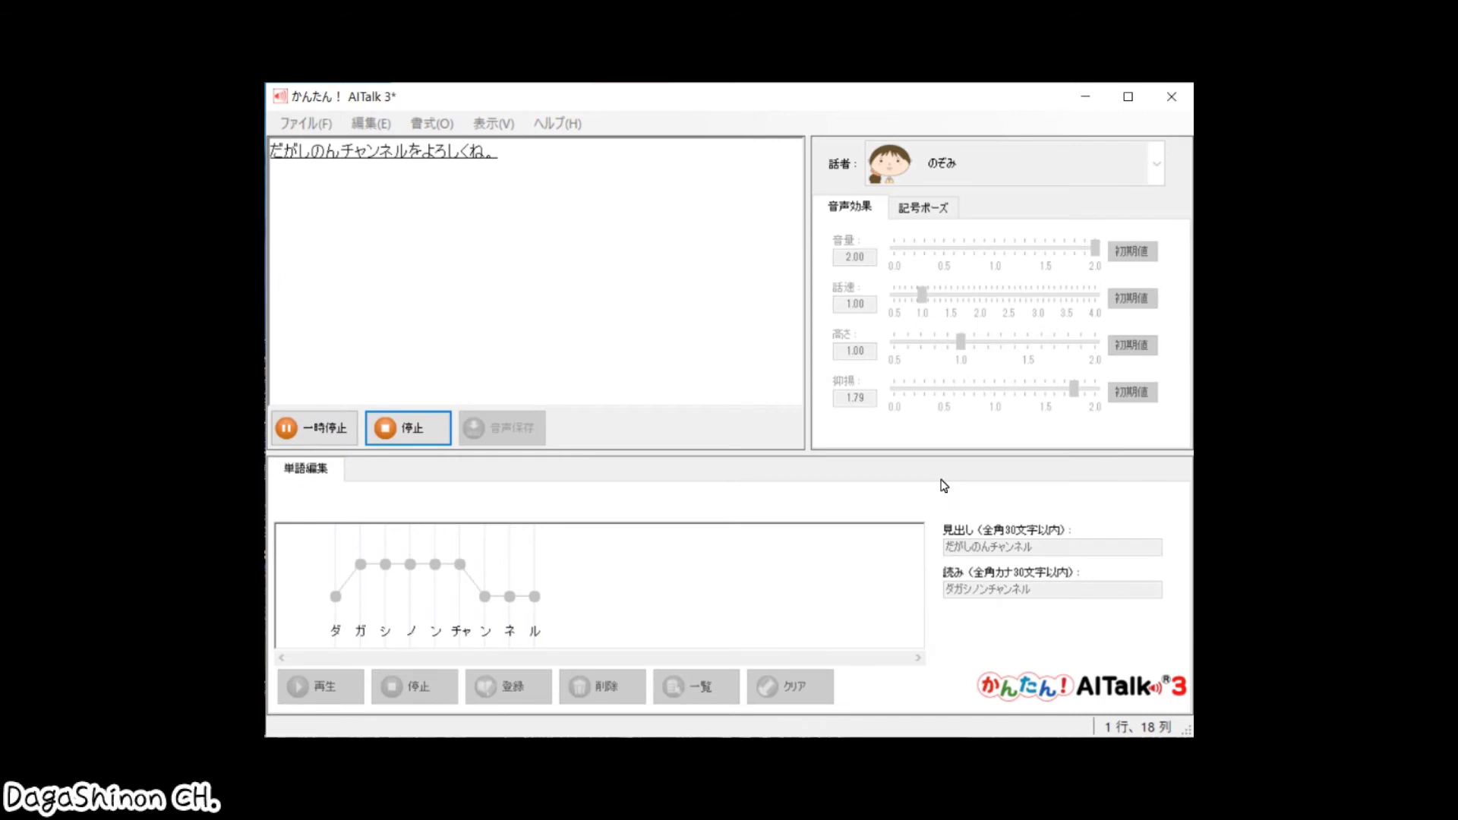
- Play the sentence at an intonation of 2.00, and reset the intonation to its default of 1.00
{"action": "left_click_drag", "start_coordinate": [1074, 387], "coordinate": [1107, 393]}
{"action": "left_click", "coordinate": [330, 425]}
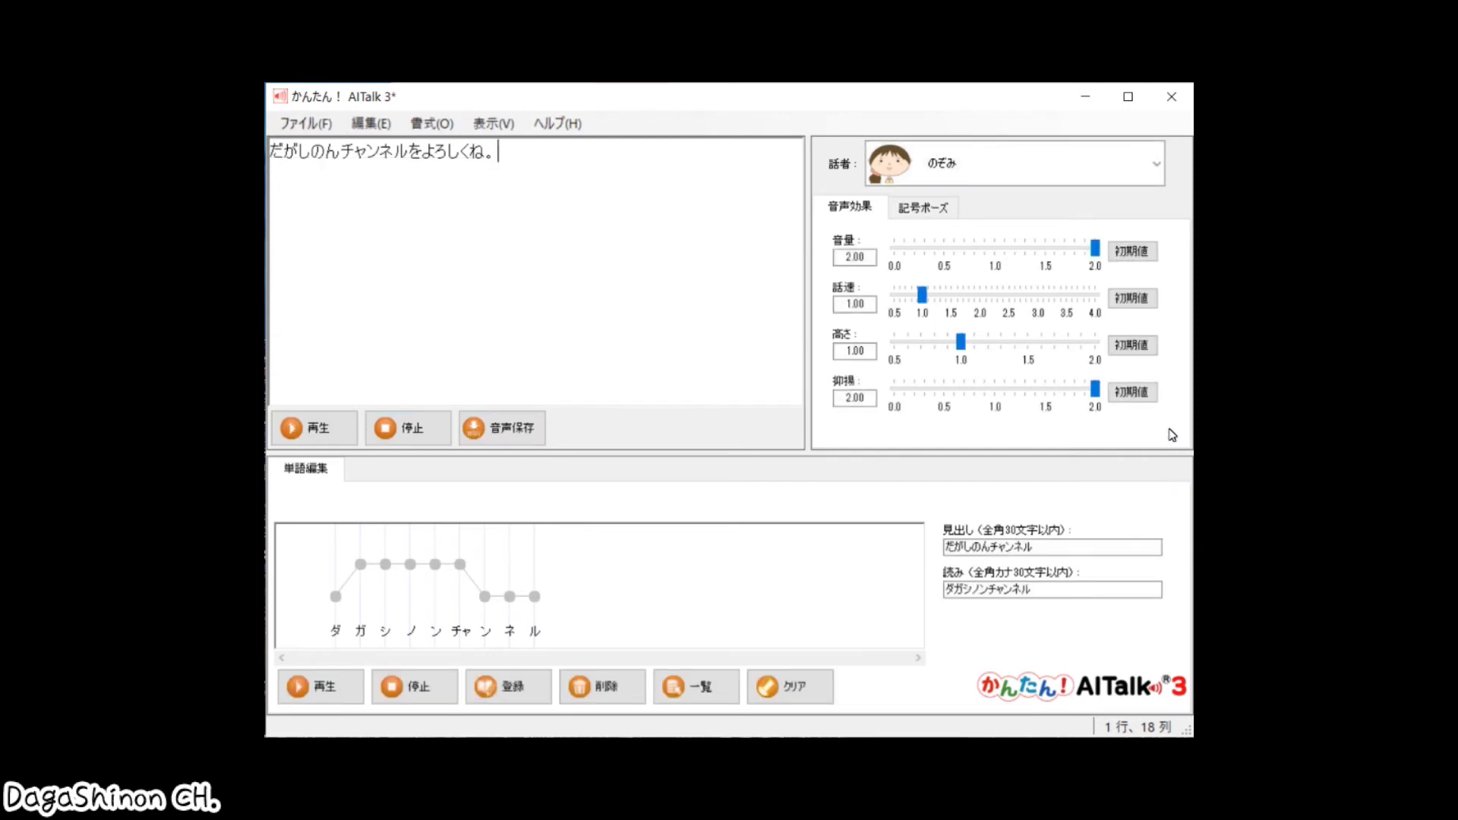
{"action": "left_click", "coordinate": [1139, 394]}
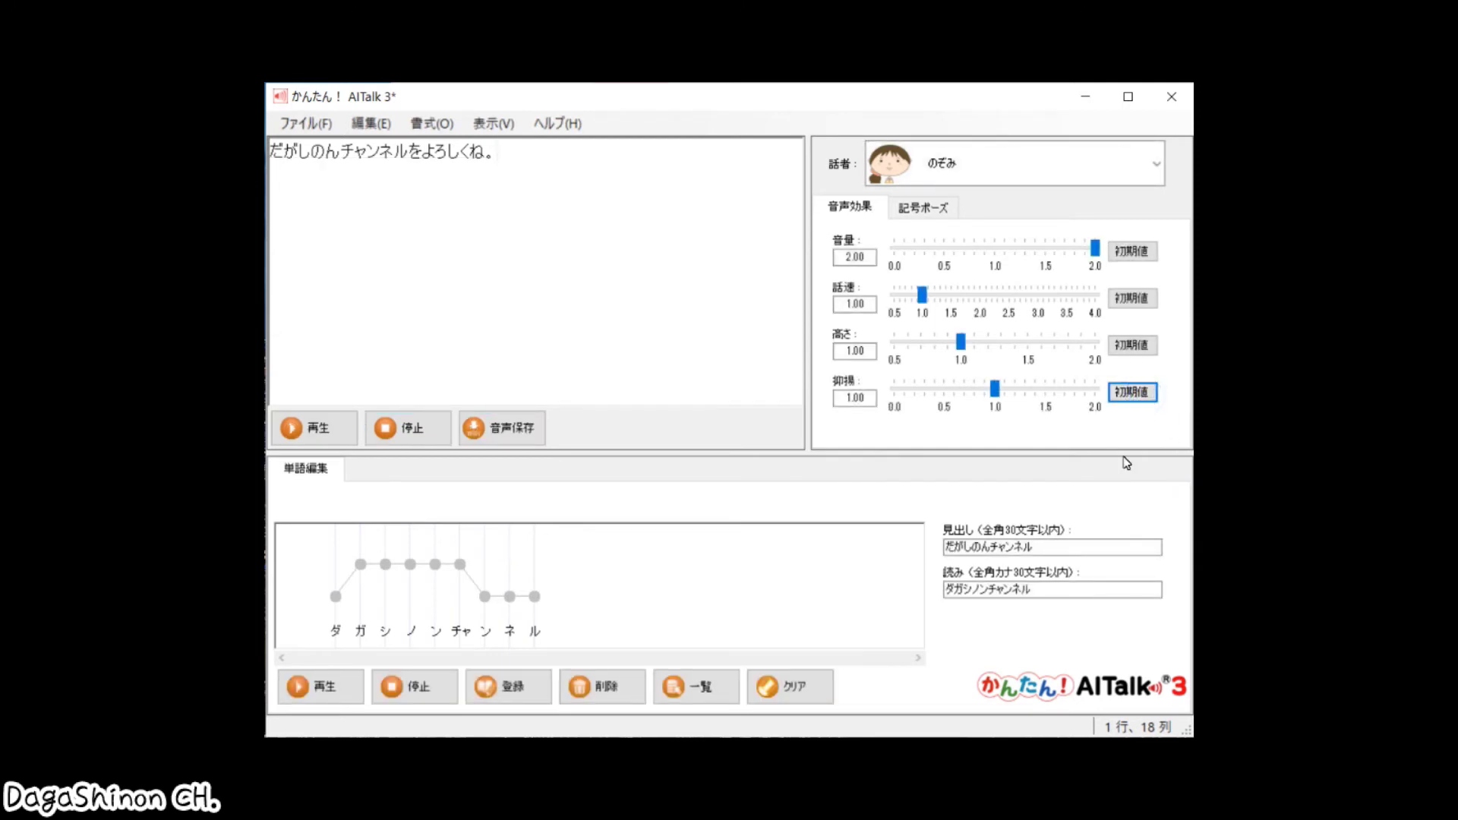
- Turn off the symbol pauses (記号ポーズ) for # and @
{"action": "left_click", "coordinate": [922, 207]}
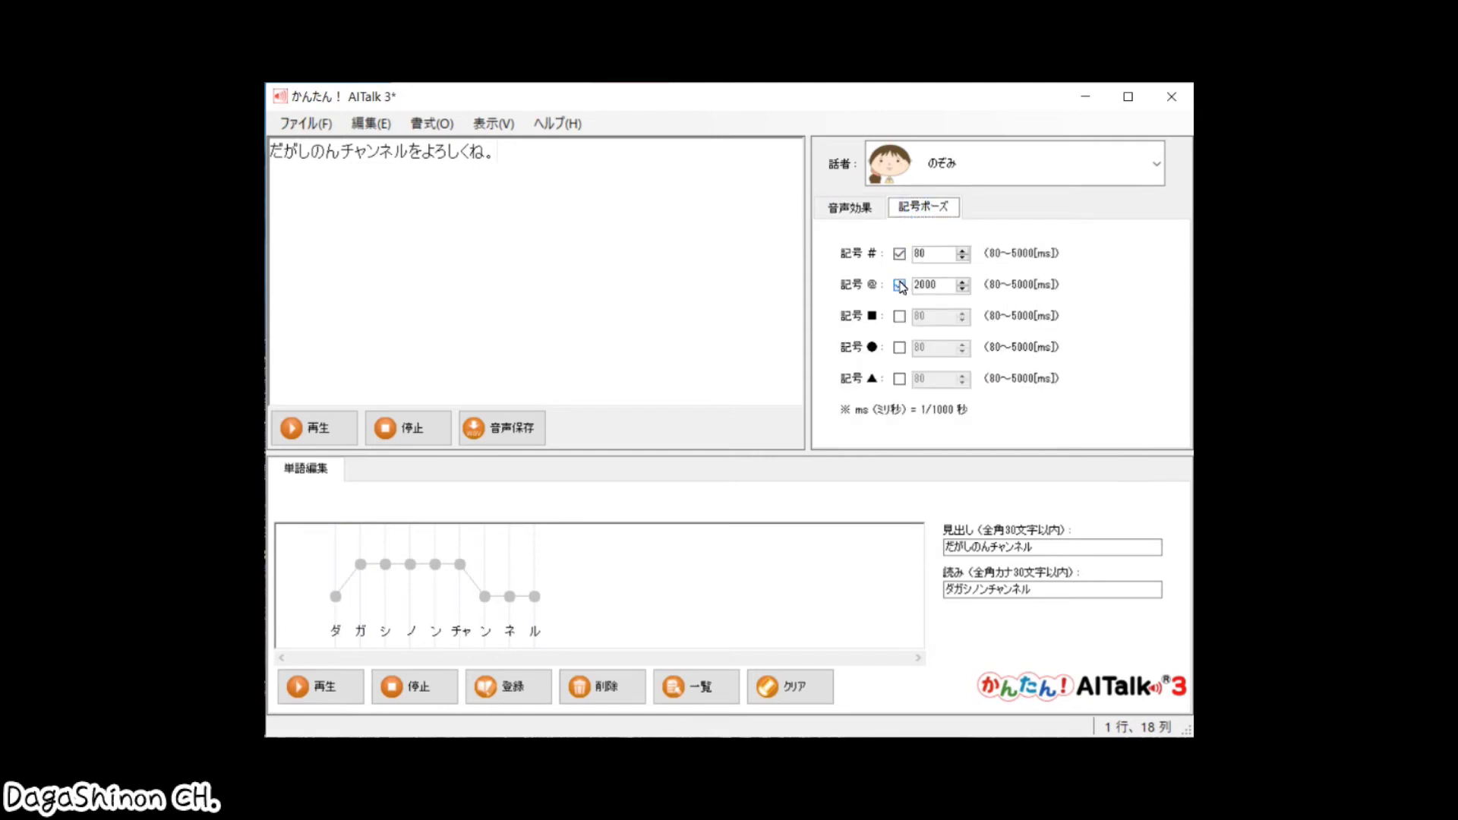
{"action": "left_click", "coordinate": [899, 254]}
{"action": "left_click", "coordinate": [899, 286]}
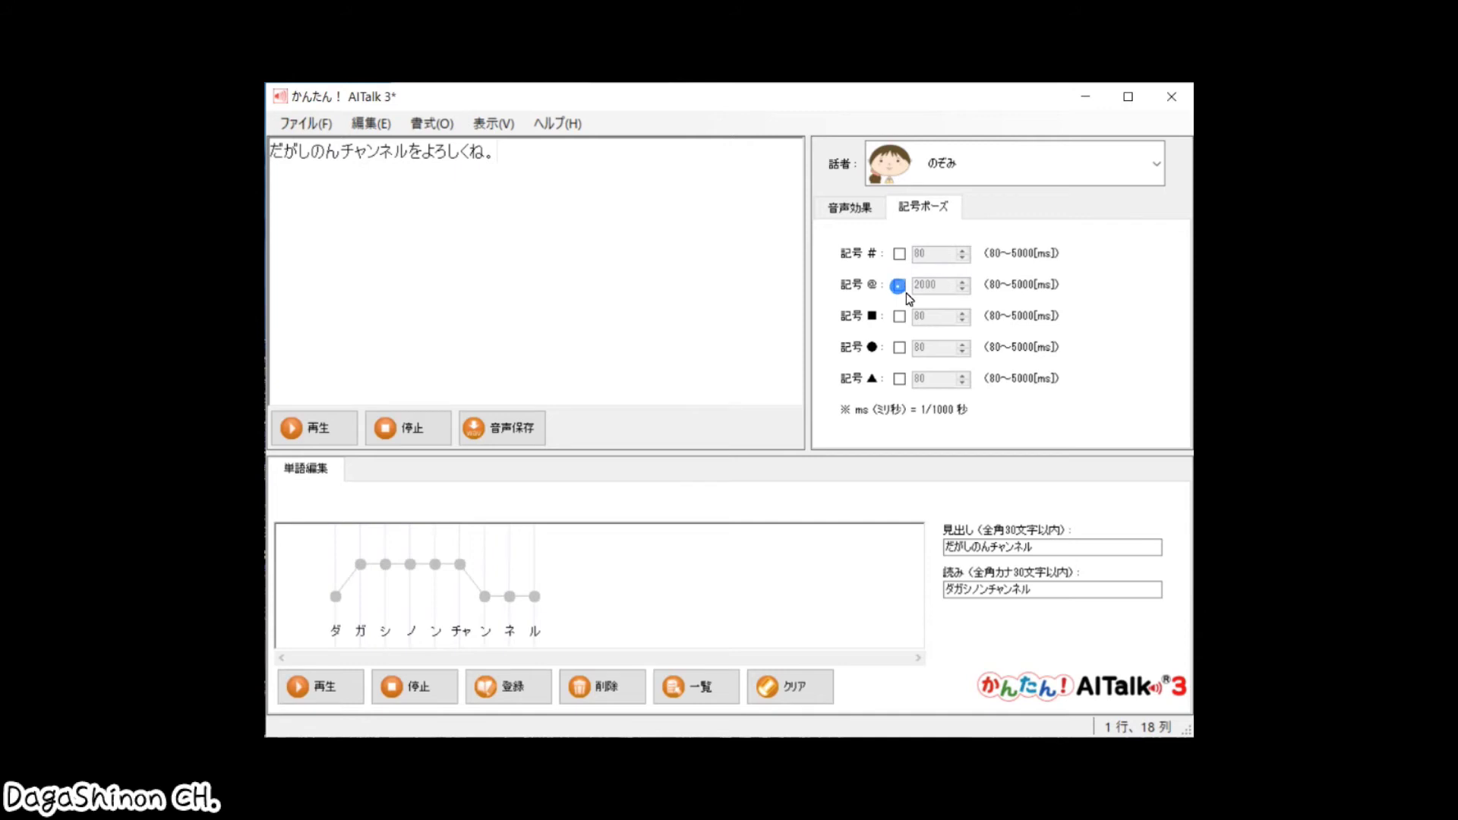
- Copy the sentence だがしのんチャンネルをよろしくね。 and start a new line below it
{"action": "left_click", "coordinate": [517, 156]}
{"action": "left_click_drag", "start_coordinate": [516, 156], "coordinate": [271, 156]}
{"action": "key", "text": "ctrl+c"}
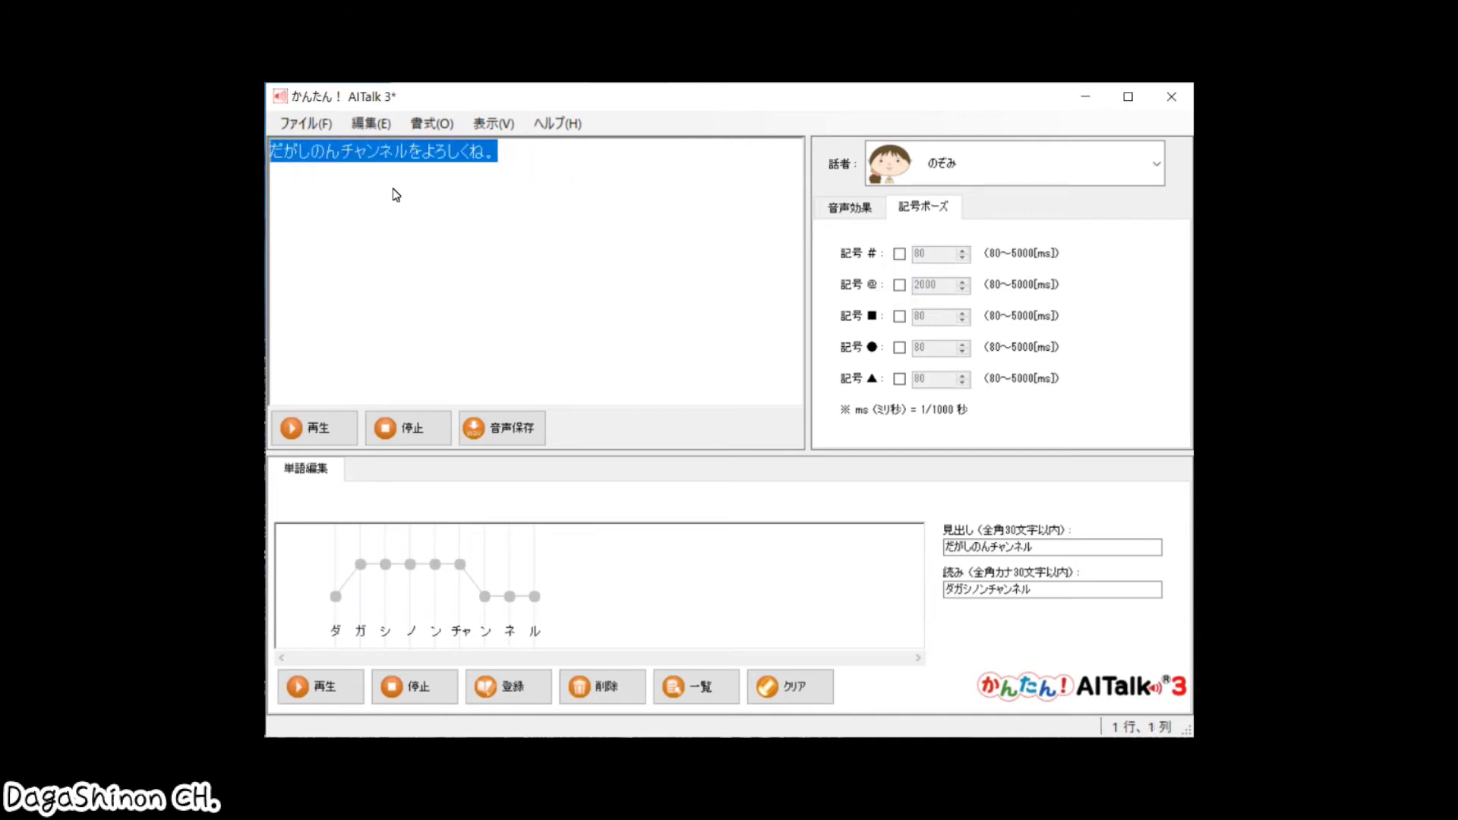
{"action": "left_click", "coordinate": [449, 186]}
{"action": "left_click", "coordinate": [507, 155]}
{"action": "key", "text": "Return"}
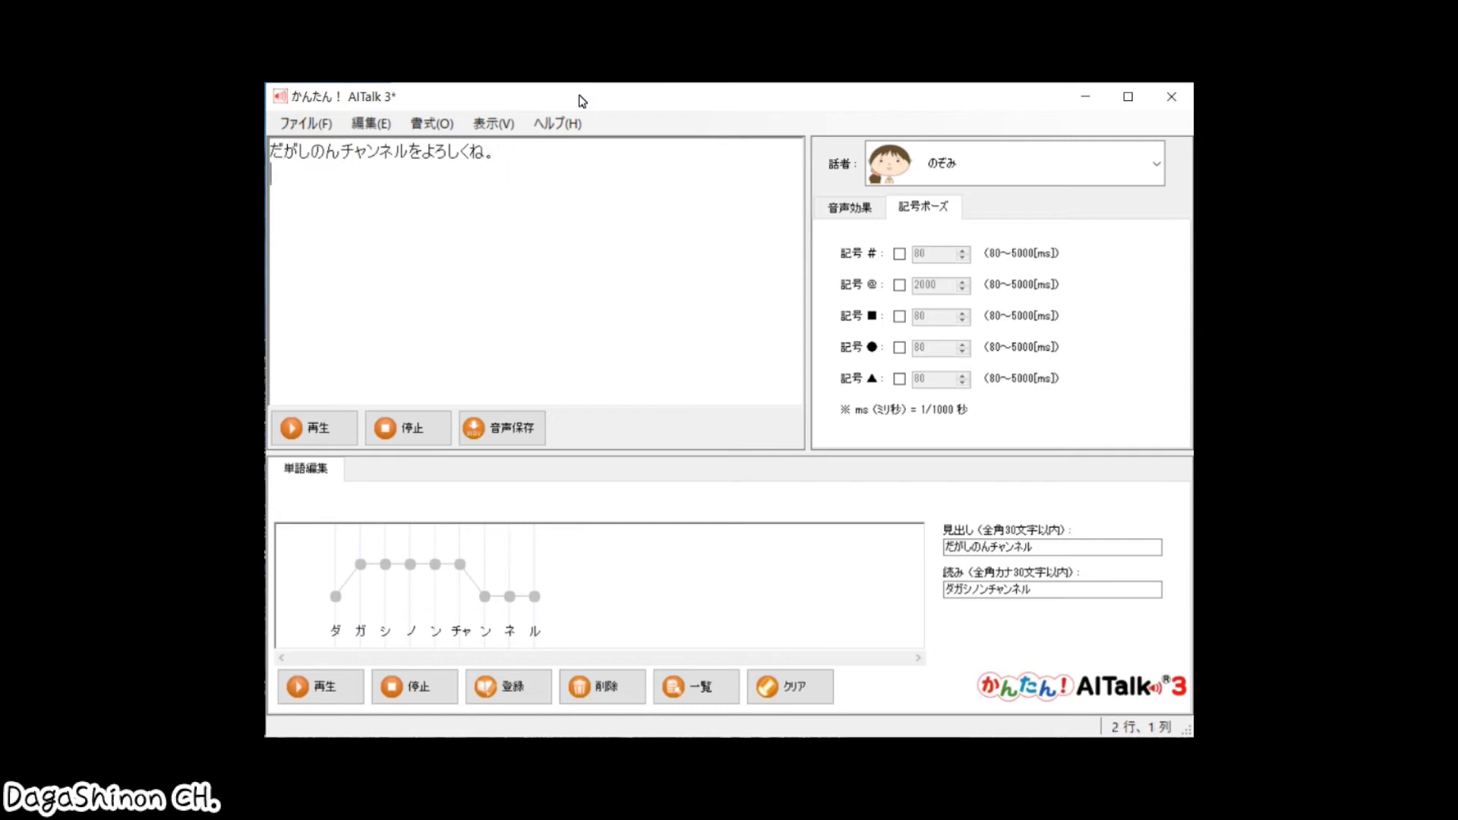
- Enter # on the second line, paste the copied sentence on the third, and play the whole text
{"action": "type", "text": "@"}
{"action": "key", "text": "BackSpace"}
{"action": "type", "text": "#"}
{"action": "key", "text": "Return"}
{"action": "key", "text": "ctrl+v"}
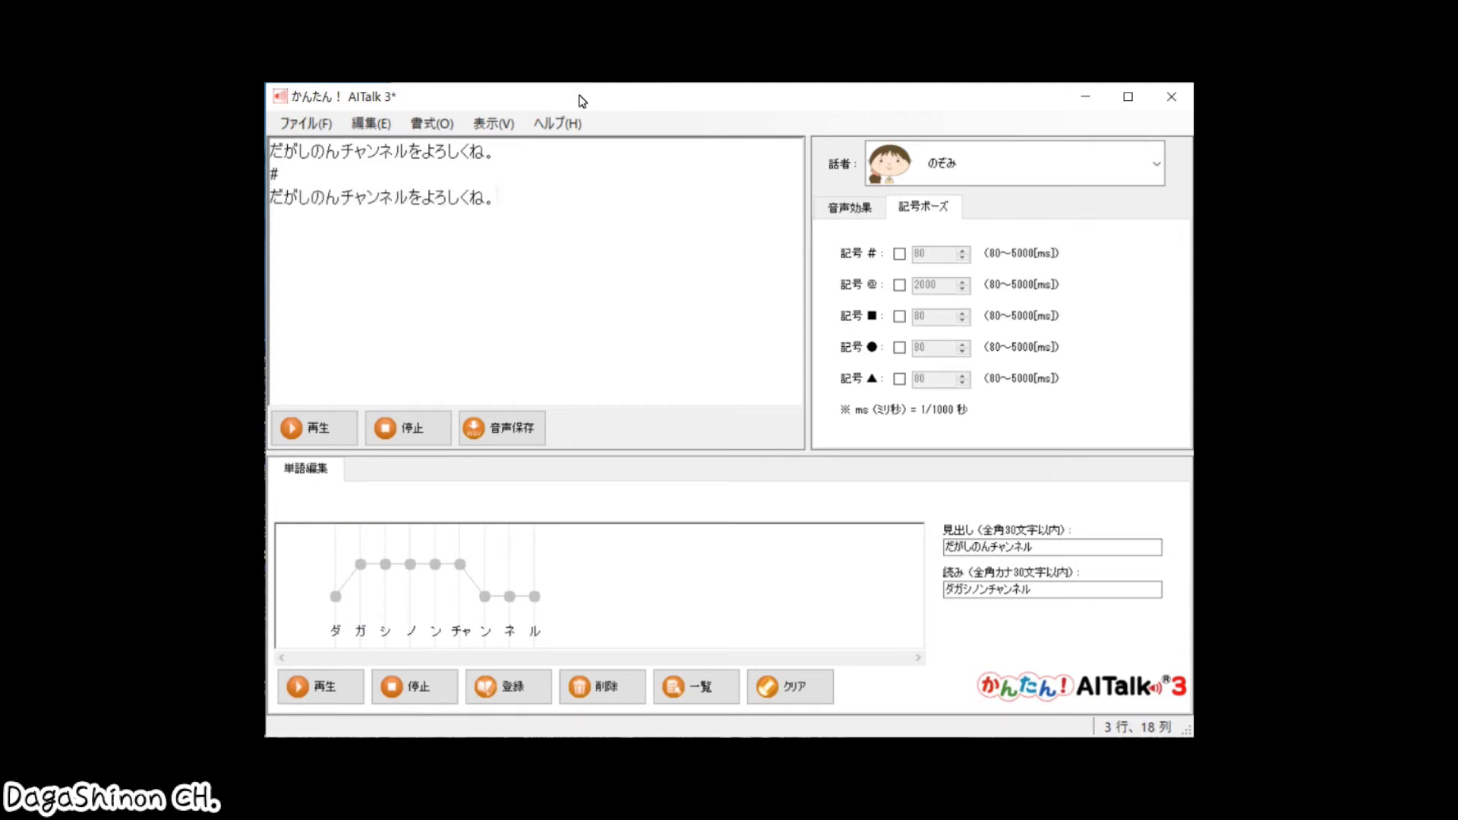
{"action": "left_click", "coordinate": [301, 438]}
{"action": "left_click", "coordinate": [301, 438]}
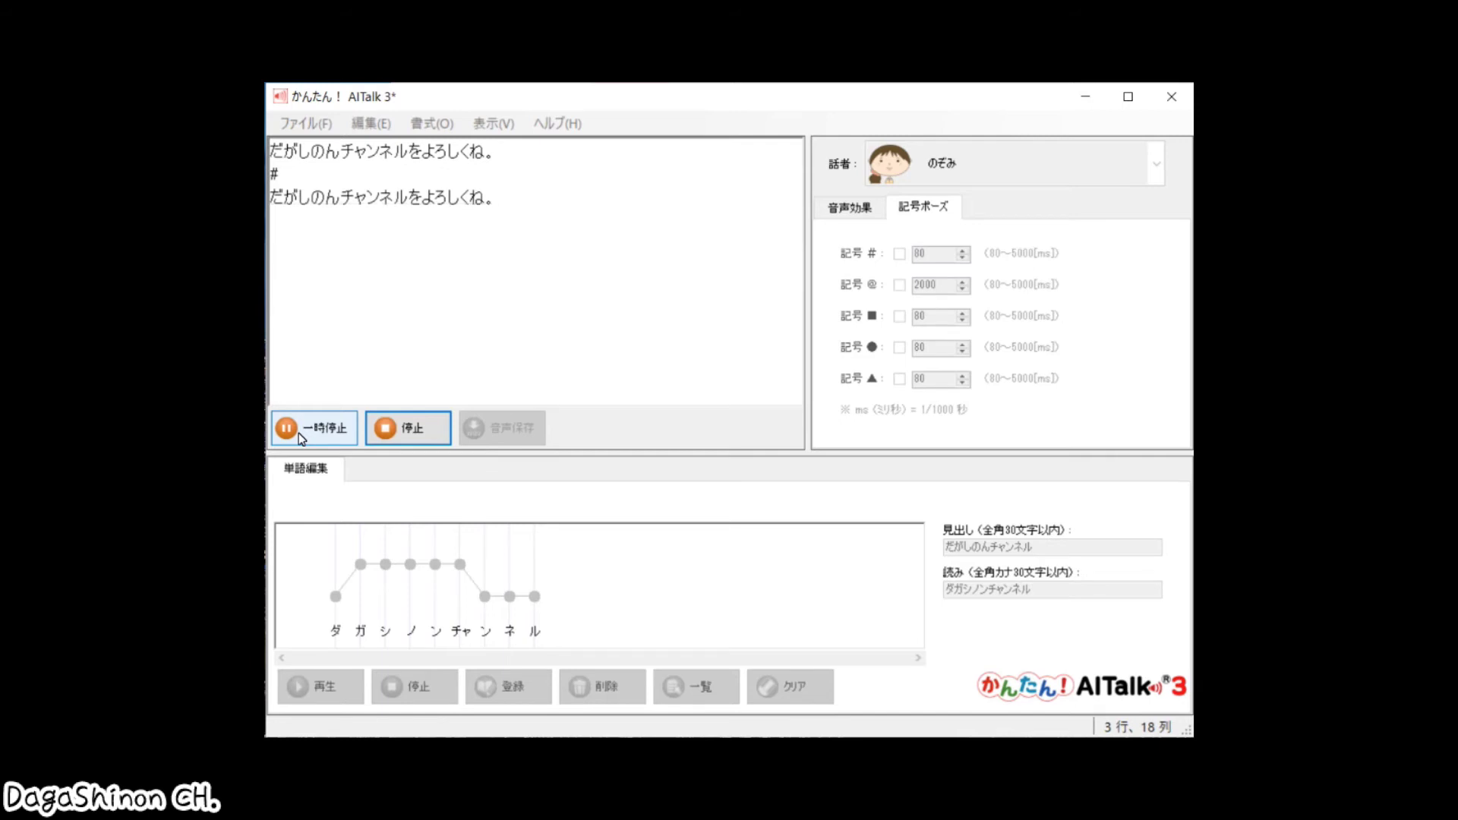
- Enable the # symbol pause at 80 ms, play the text with it, and open the pause duration for editing
{"action": "left_click", "coordinate": [901, 254]}
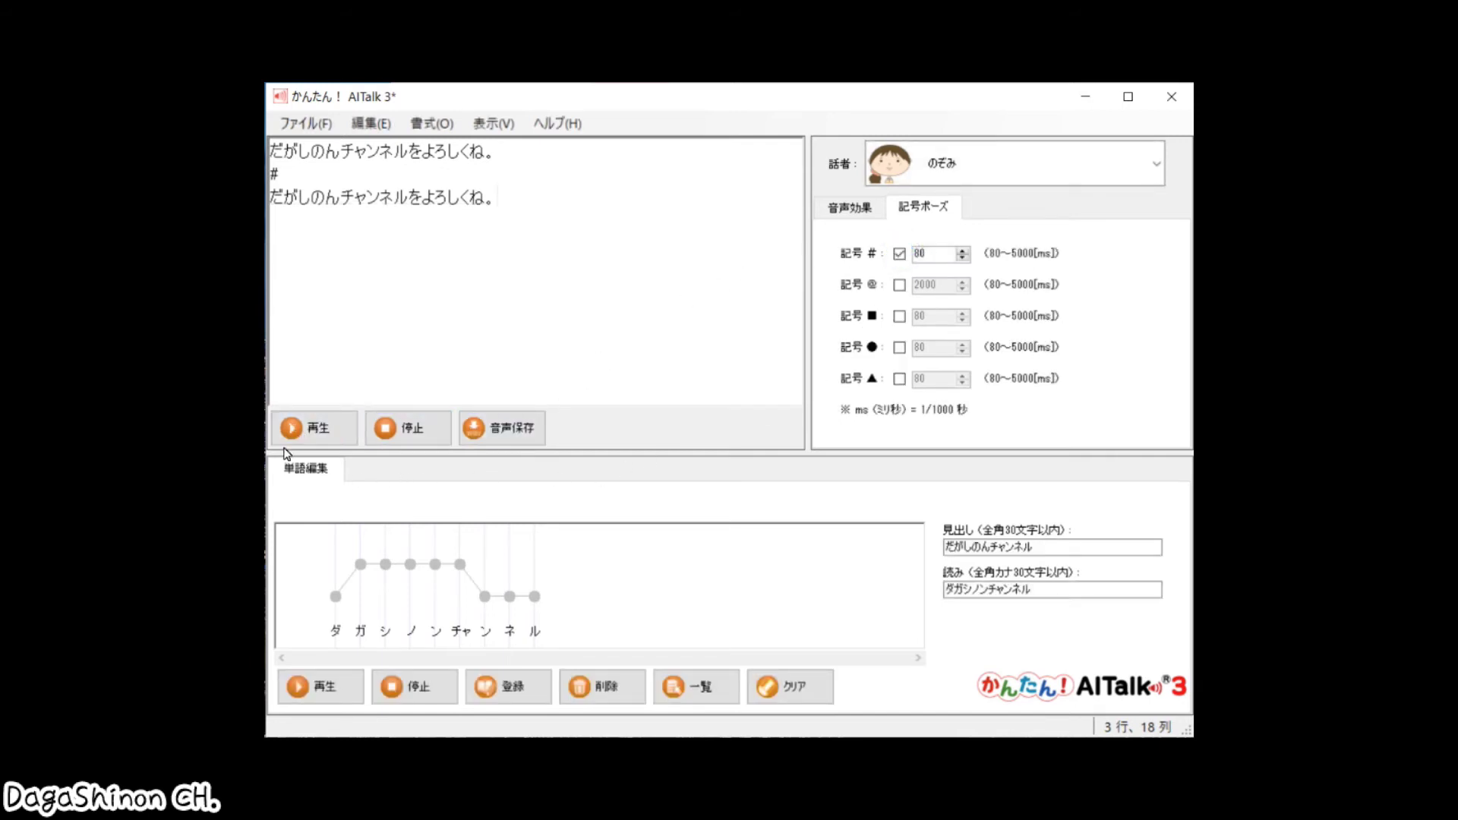
{"action": "left_click", "coordinate": [312, 426]}
{"action": "left_click", "coordinate": [963, 255]}
{"action": "double_click", "coordinate": [938, 255]}
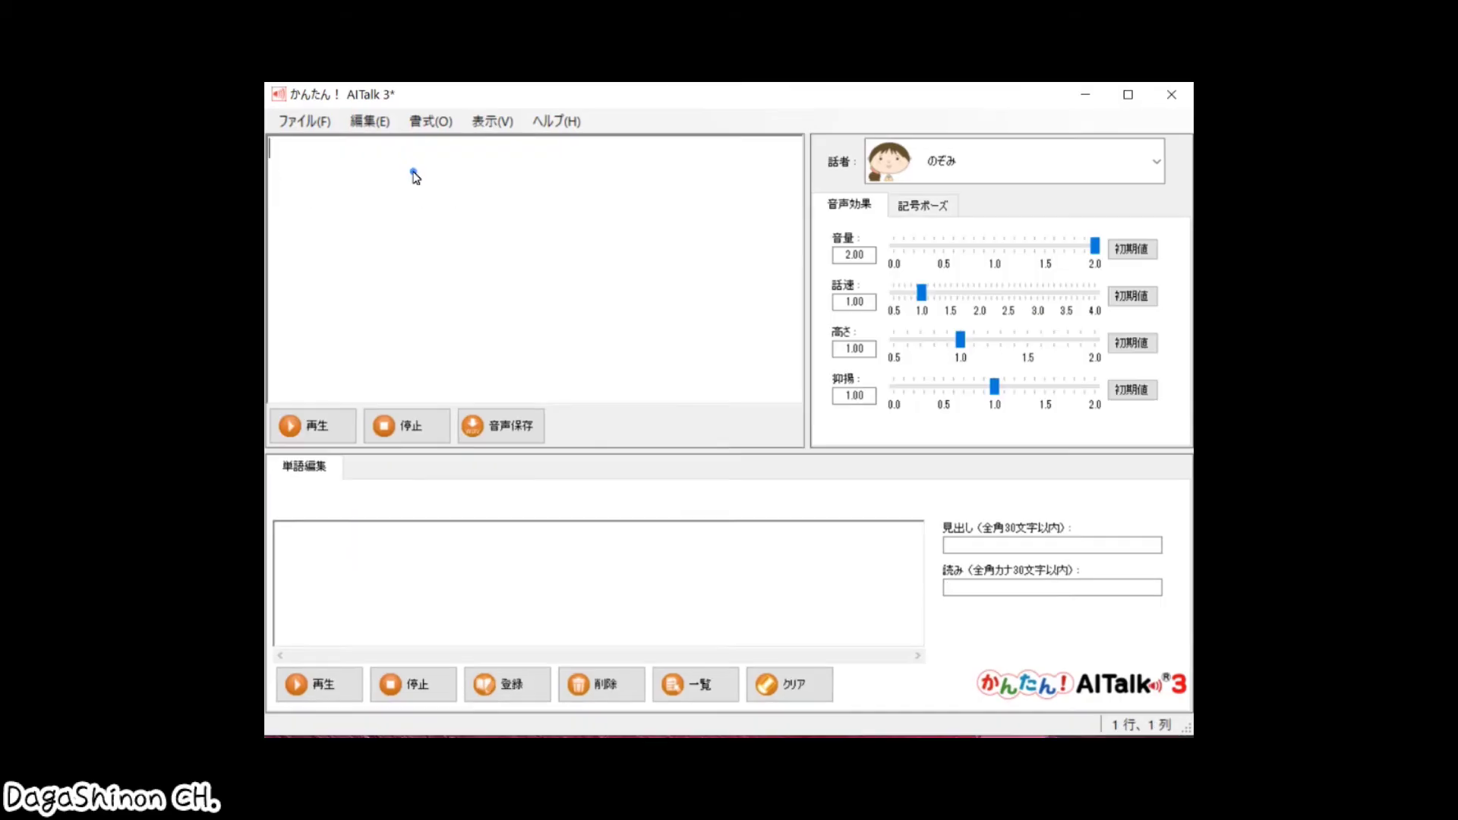
- Paste the copied text introducing the seven AIトークスリー speakers into the empty text area and play it
{"action": "right_click", "coordinate": [411, 173]}
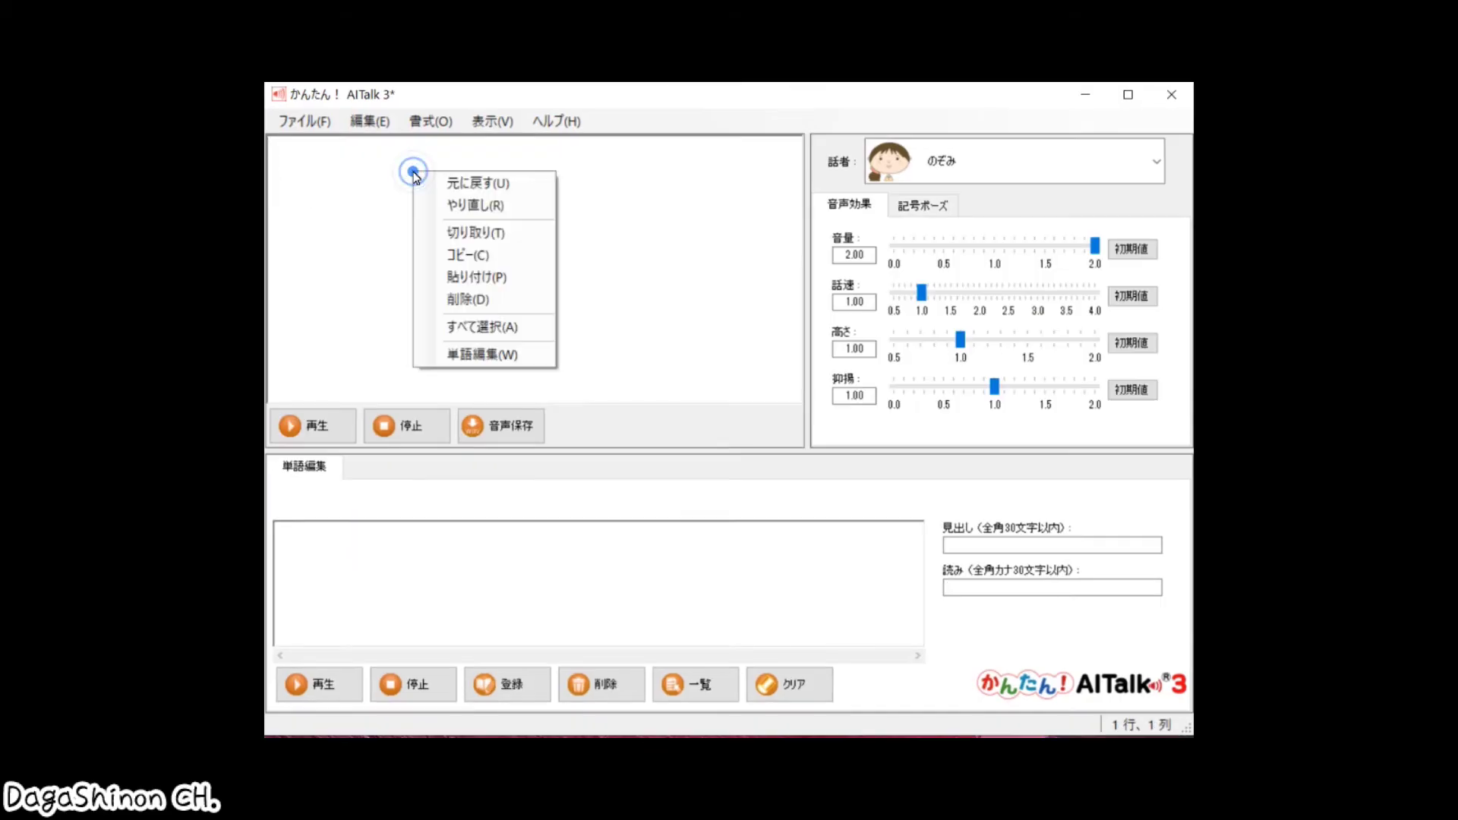
{"action": "left_click", "coordinate": [487, 277]}
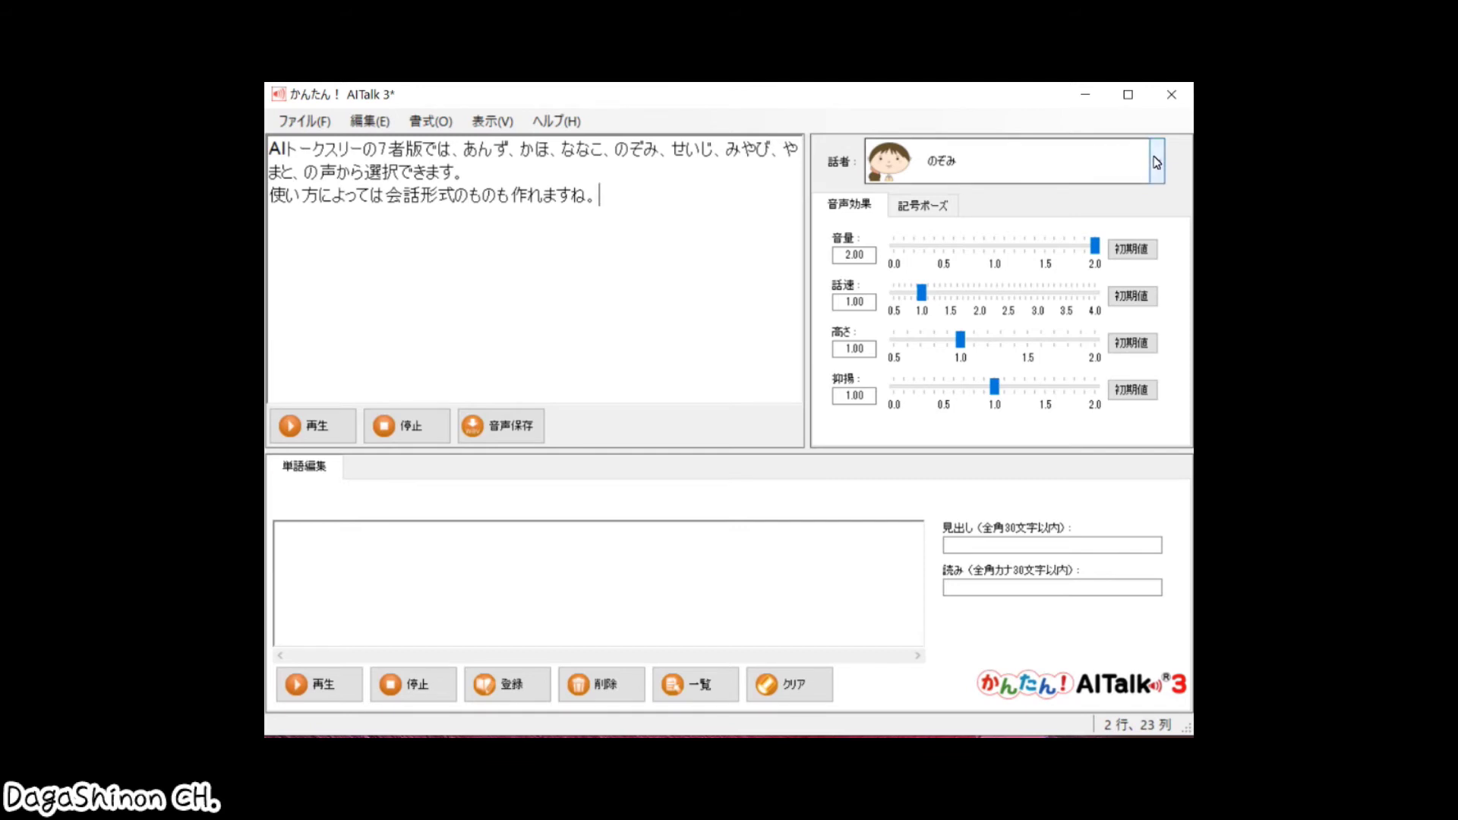
{"action": "left_click", "coordinate": [331, 430]}
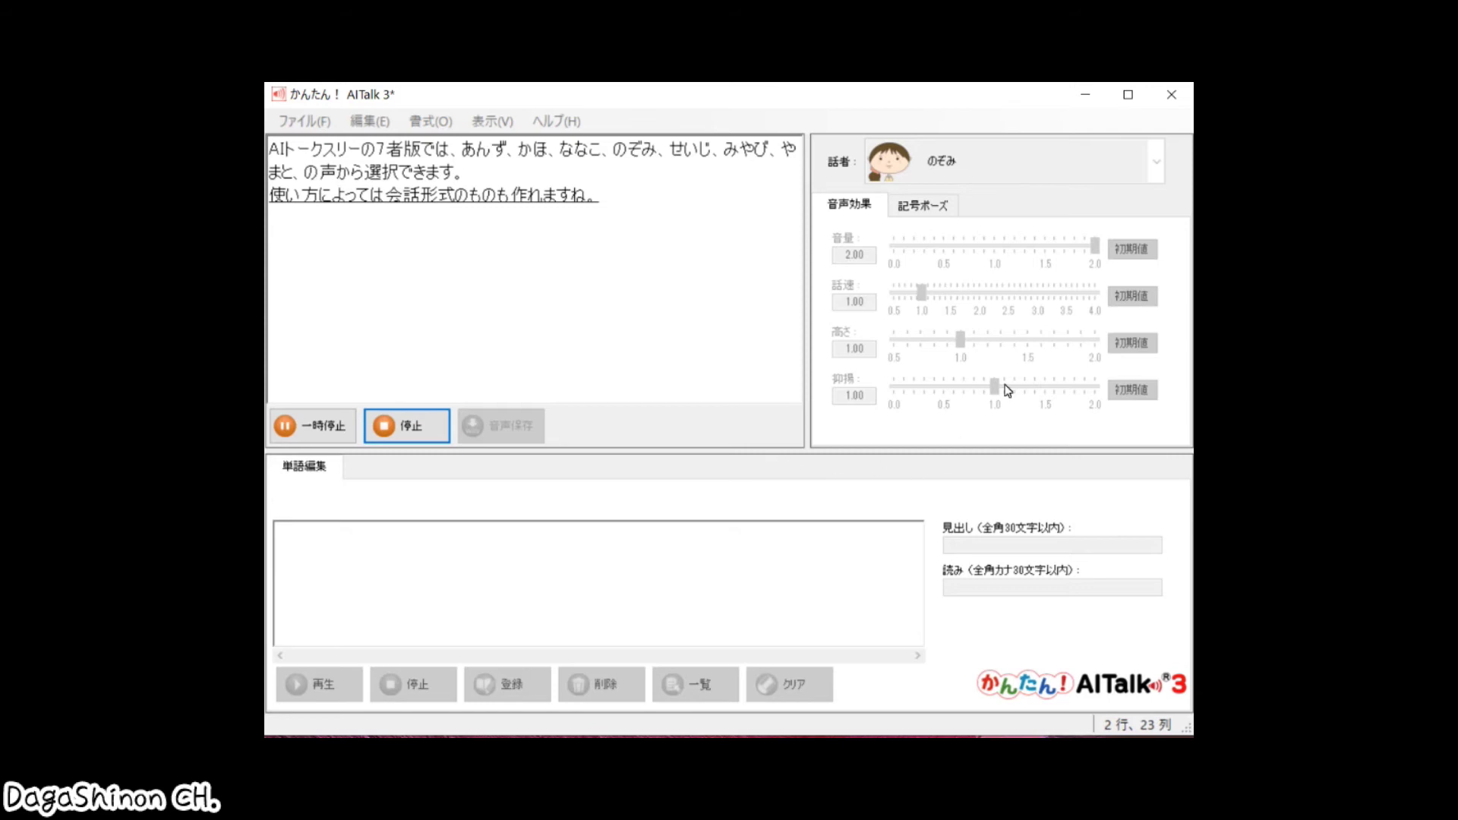
- Play the whole text with the speaker あんず, and play it again with the speaker かほ
{"action": "left_click", "coordinate": [1158, 162]}
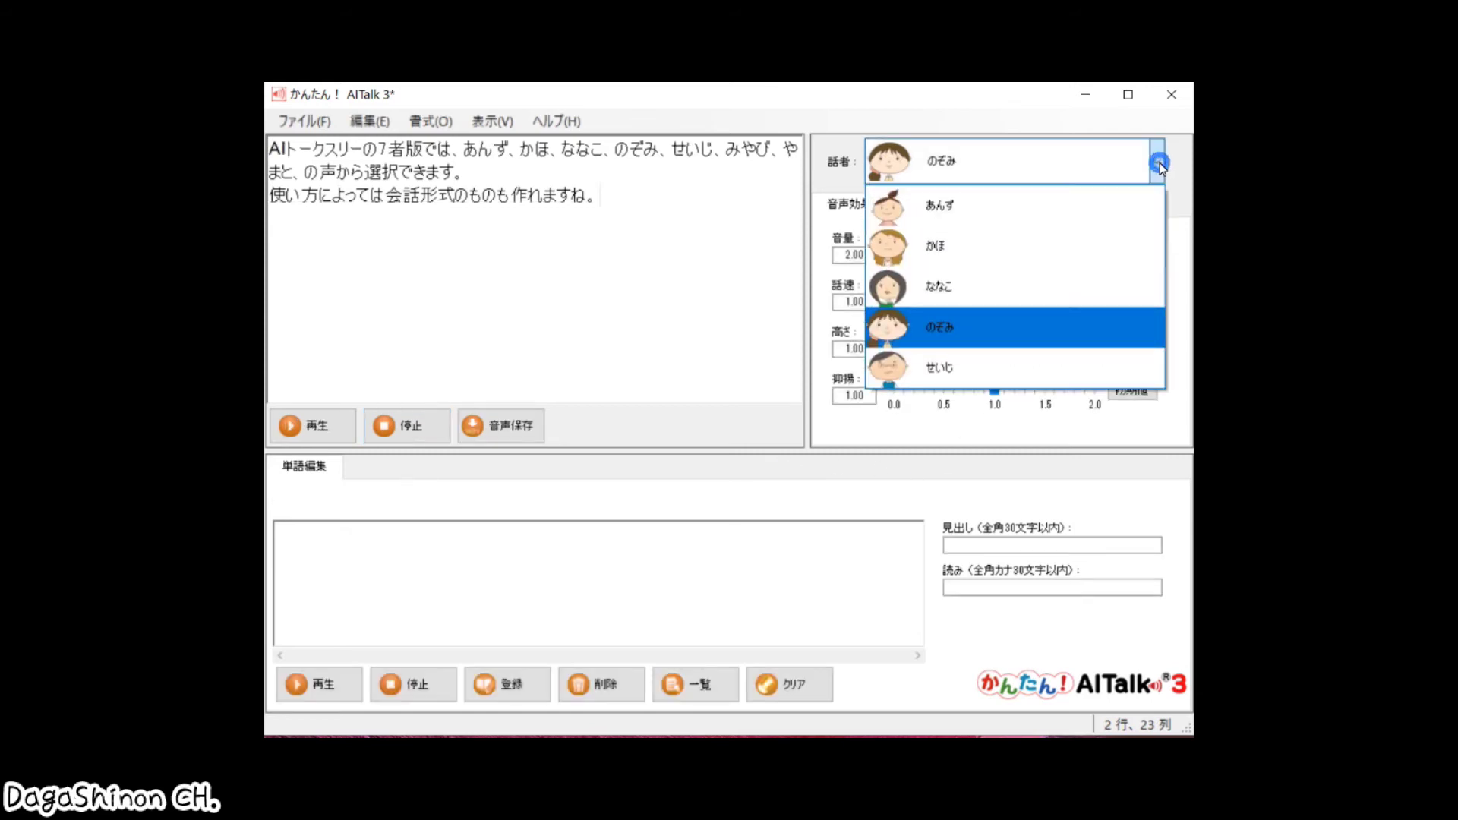
{"action": "left_click", "coordinate": [1137, 205]}
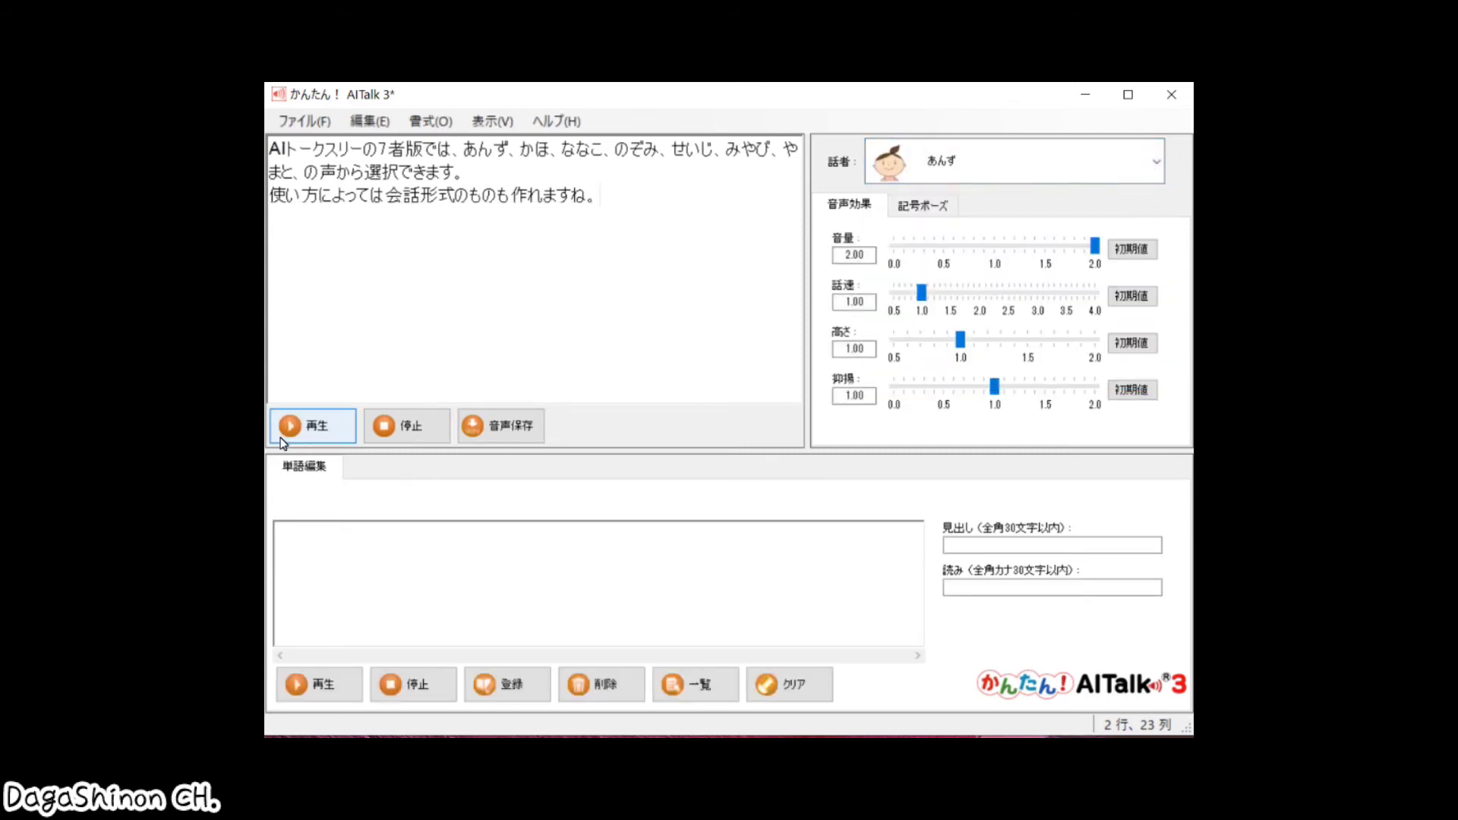
{"action": "left_click", "coordinate": [305, 430]}
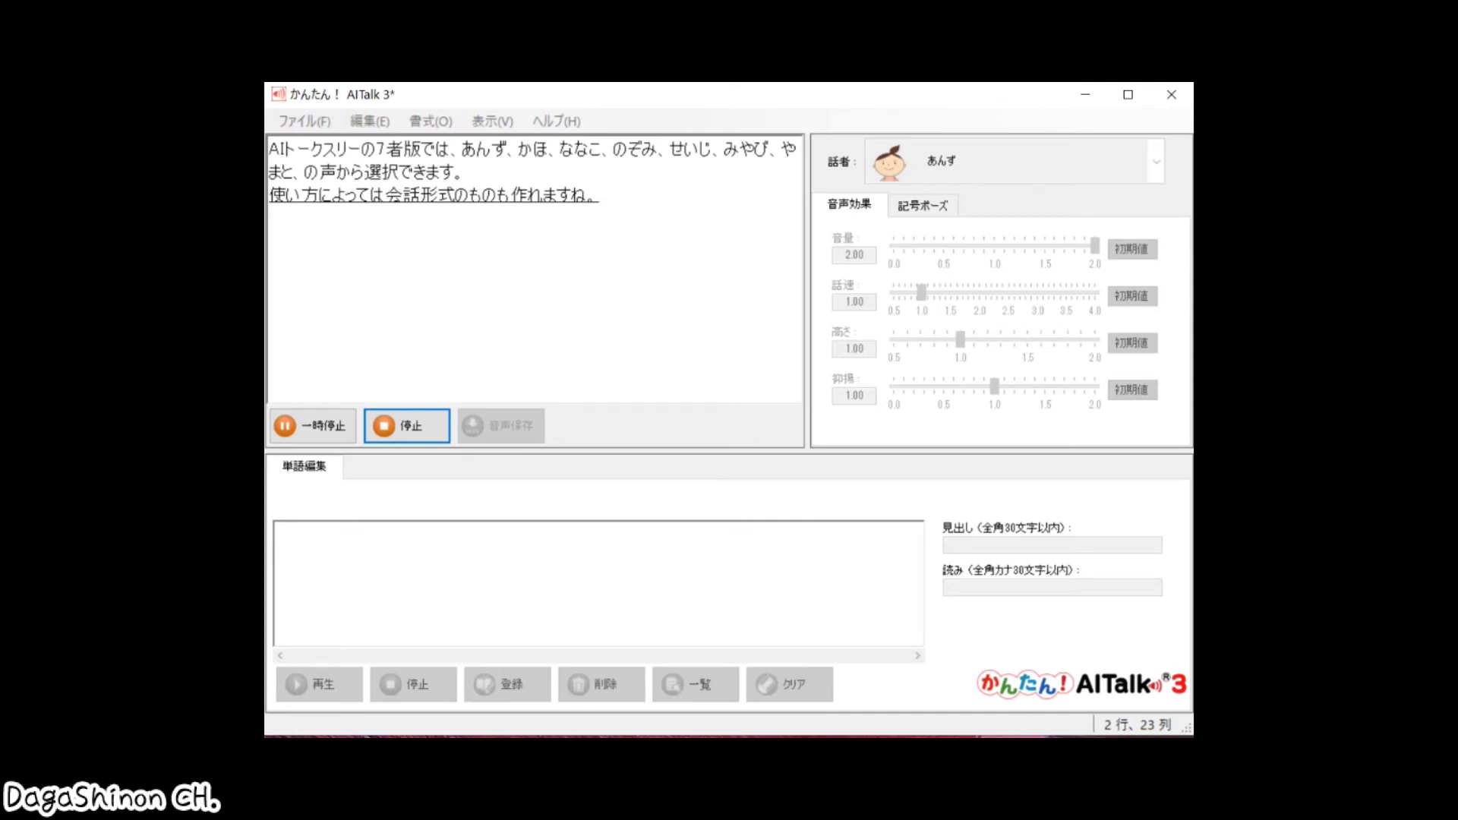
{"action": "left_click", "coordinate": [1157, 164]}
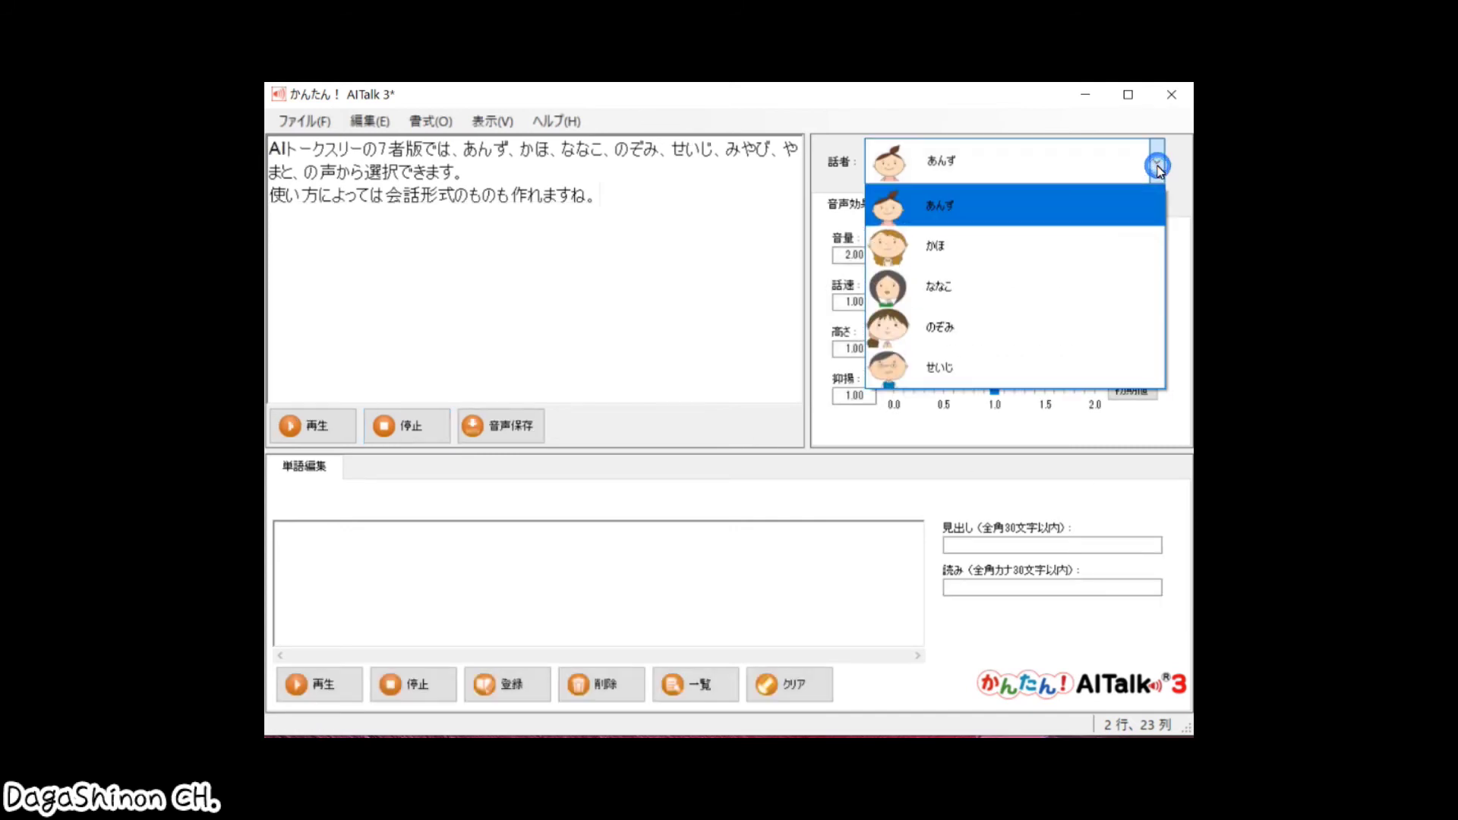
{"action": "left_click", "coordinate": [1093, 253]}
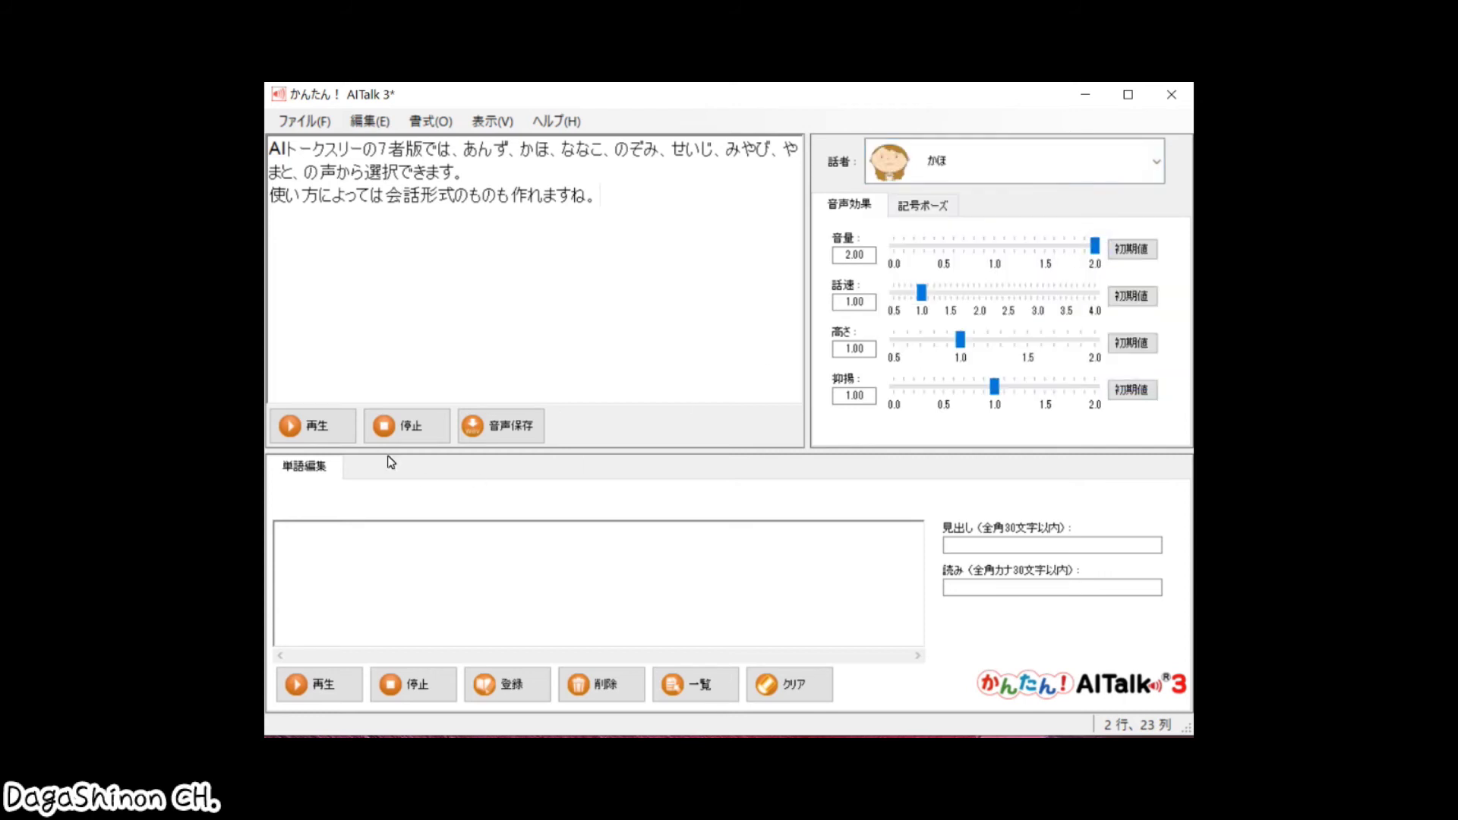
{"action": "left_click", "coordinate": [329, 426]}
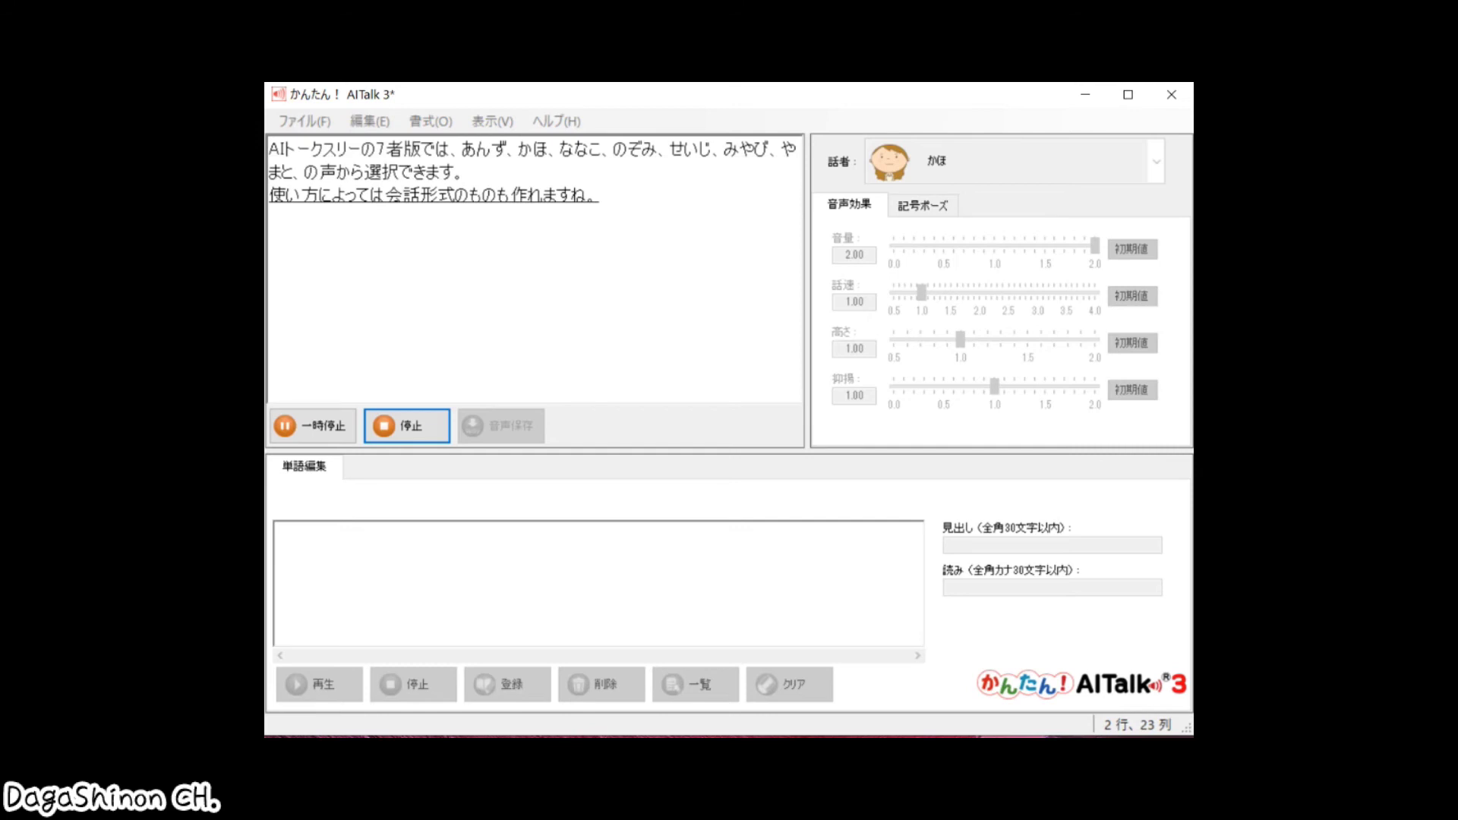
- Play the same text with the speaker ななこ, and play it again with the speaker せいじ
{"action": "left_click", "coordinate": [1157, 162]}
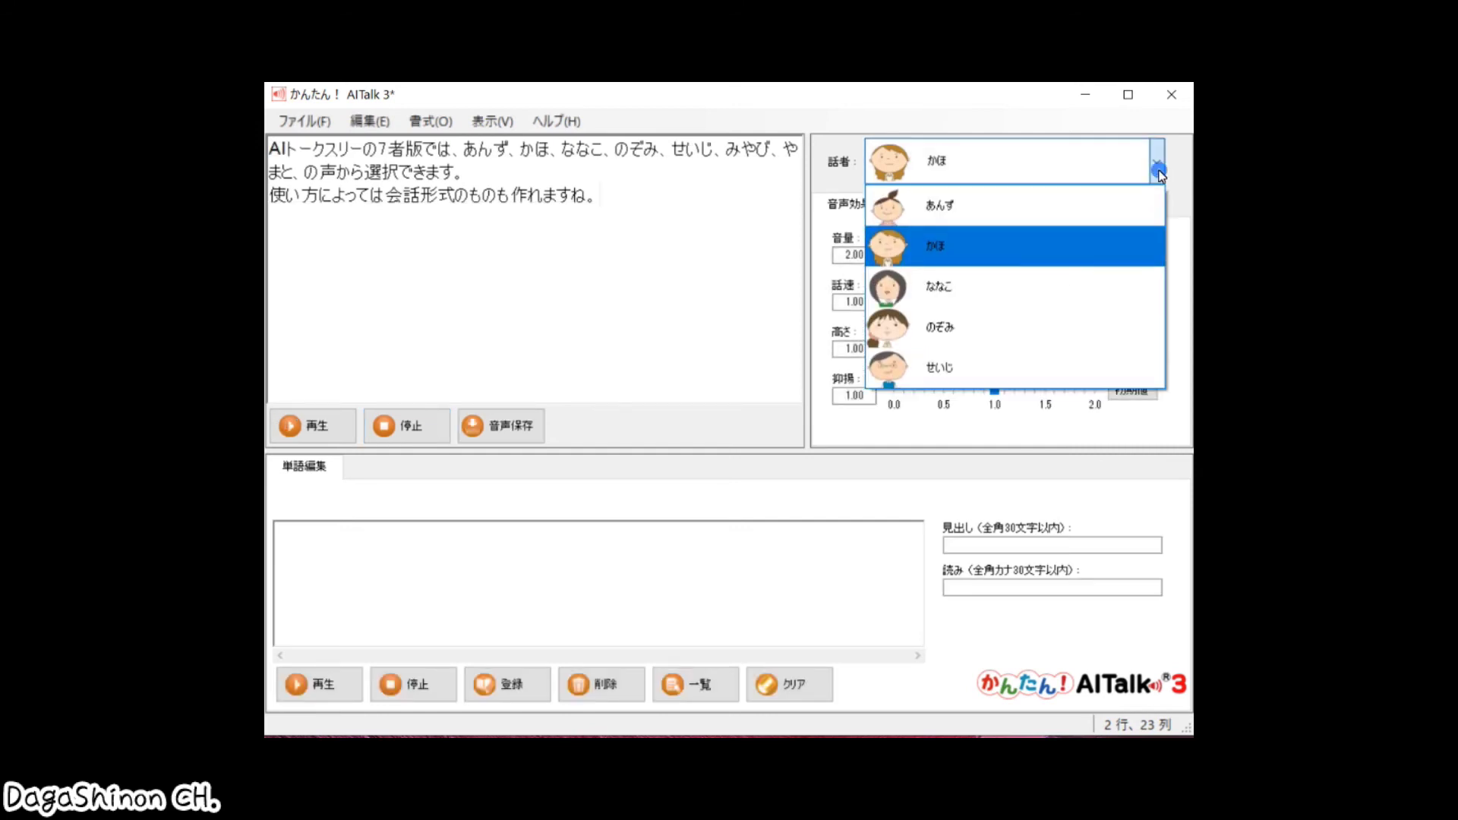
{"action": "left_click", "coordinate": [1048, 295]}
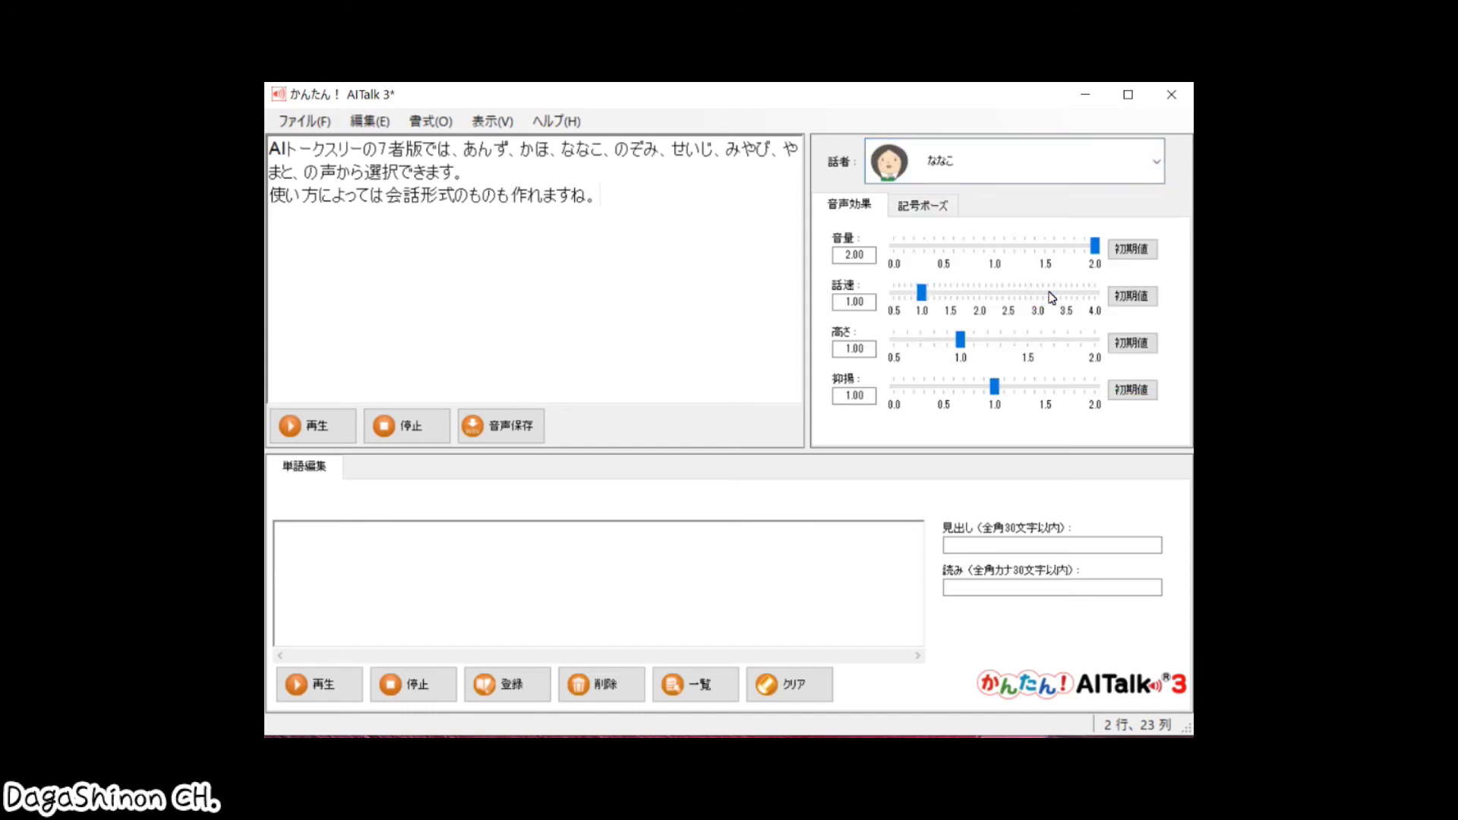
{"action": "left_click", "coordinate": [339, 423]}
{"action": "left_click", "coordinate": [1158, 166]}
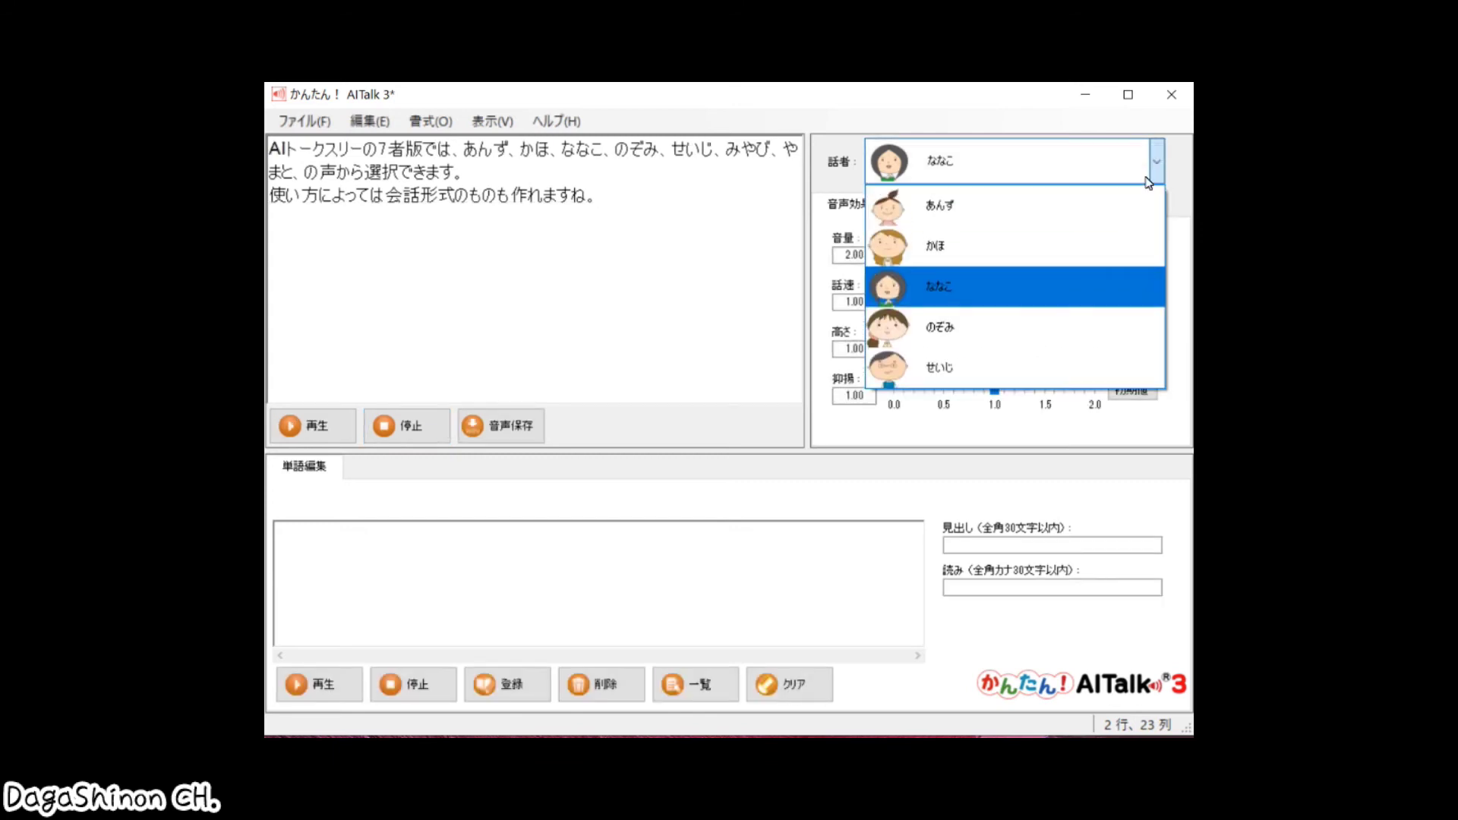
{"action": "left_click", "coordinate": [1041, 366]}
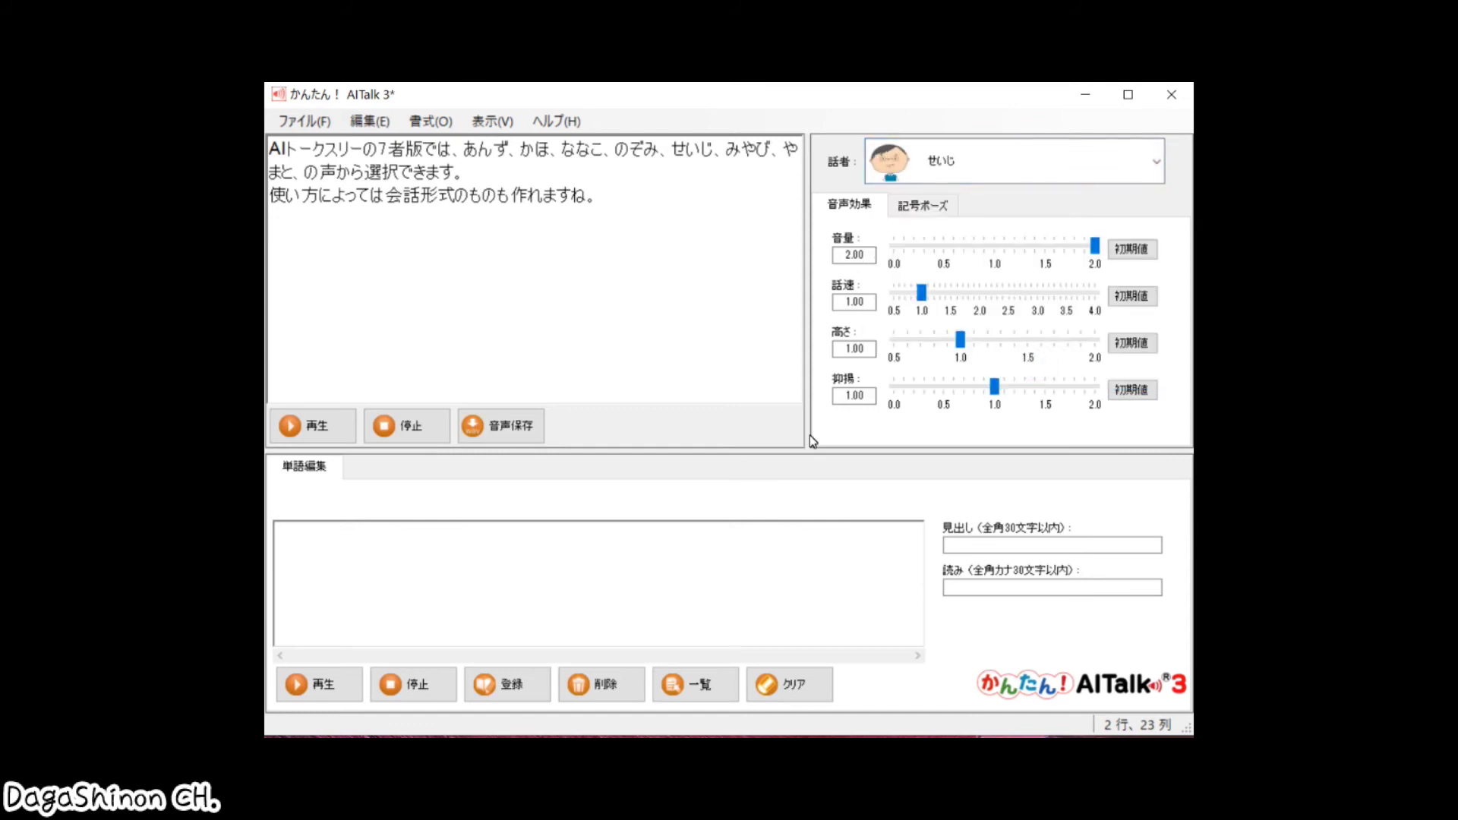
{"action": "left_click", "coordinate": [313, 428]}
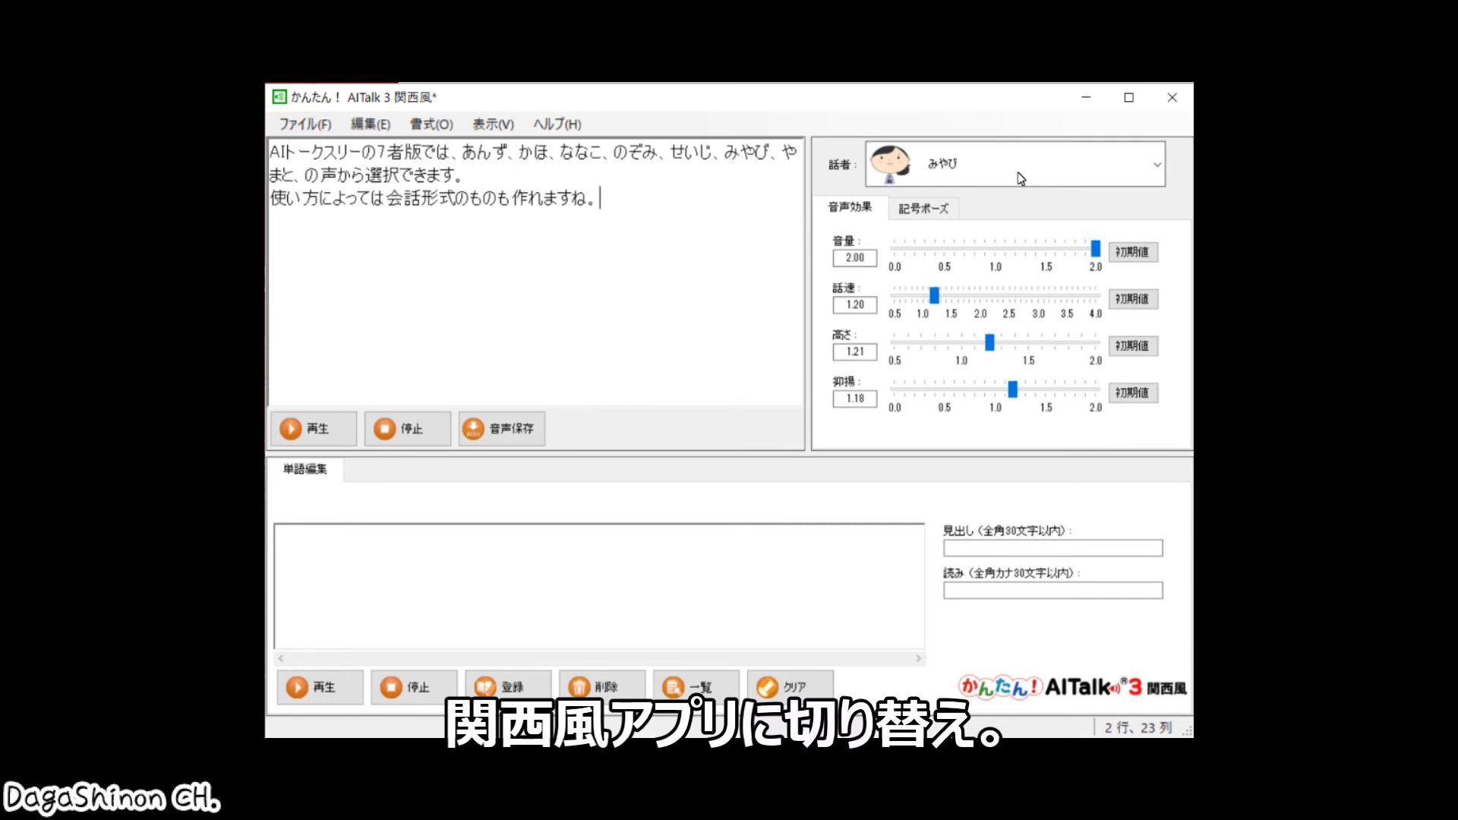
- In かんたん! AITalk 3 関西風, play the text with the speaker みやび and again with the speaker やまと
{"action": "left_click", "coordinate": [1157, 161]}
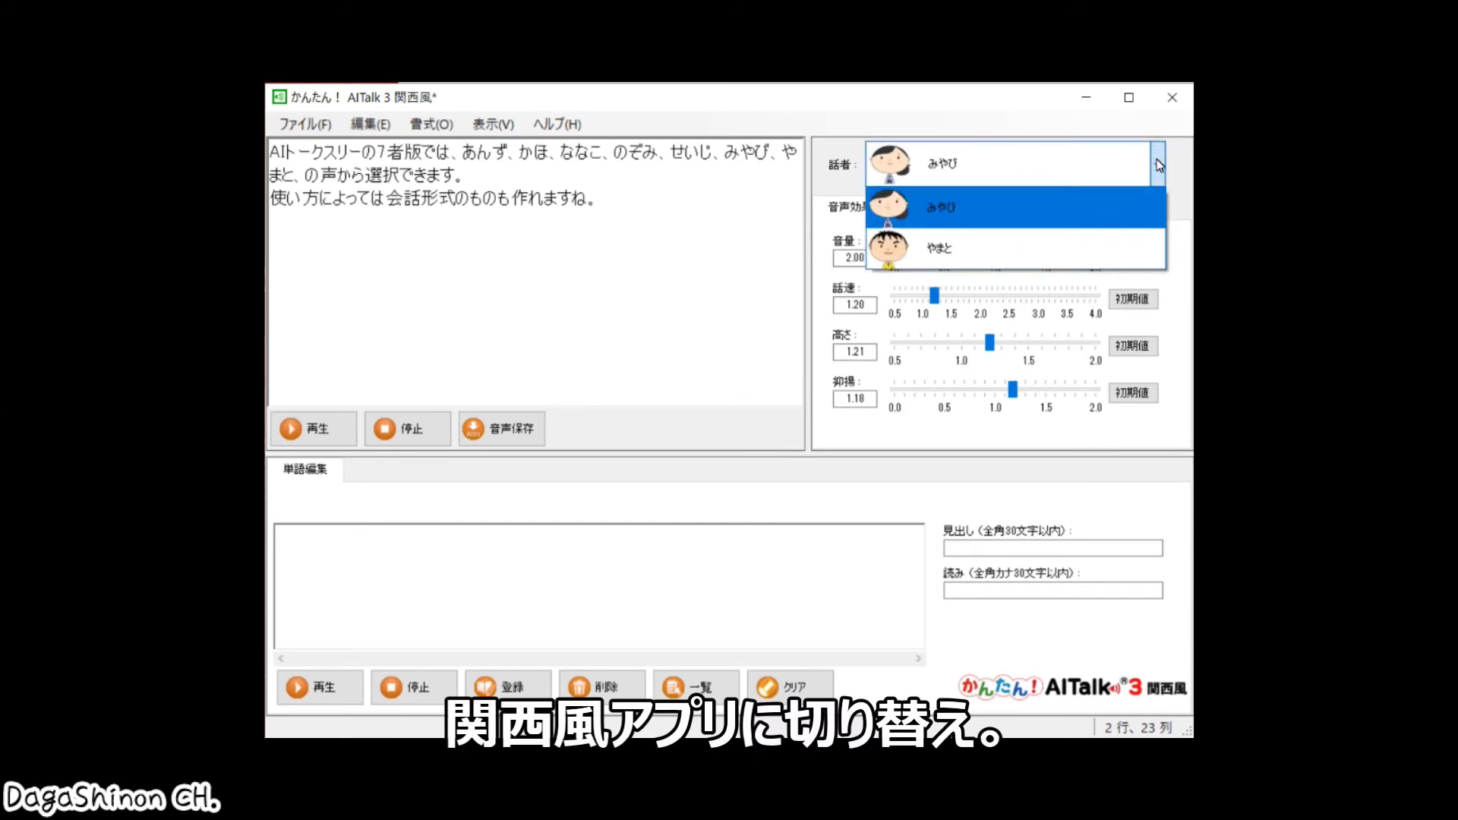
{"action": "left_click", "coordinate": [1115, 208]}
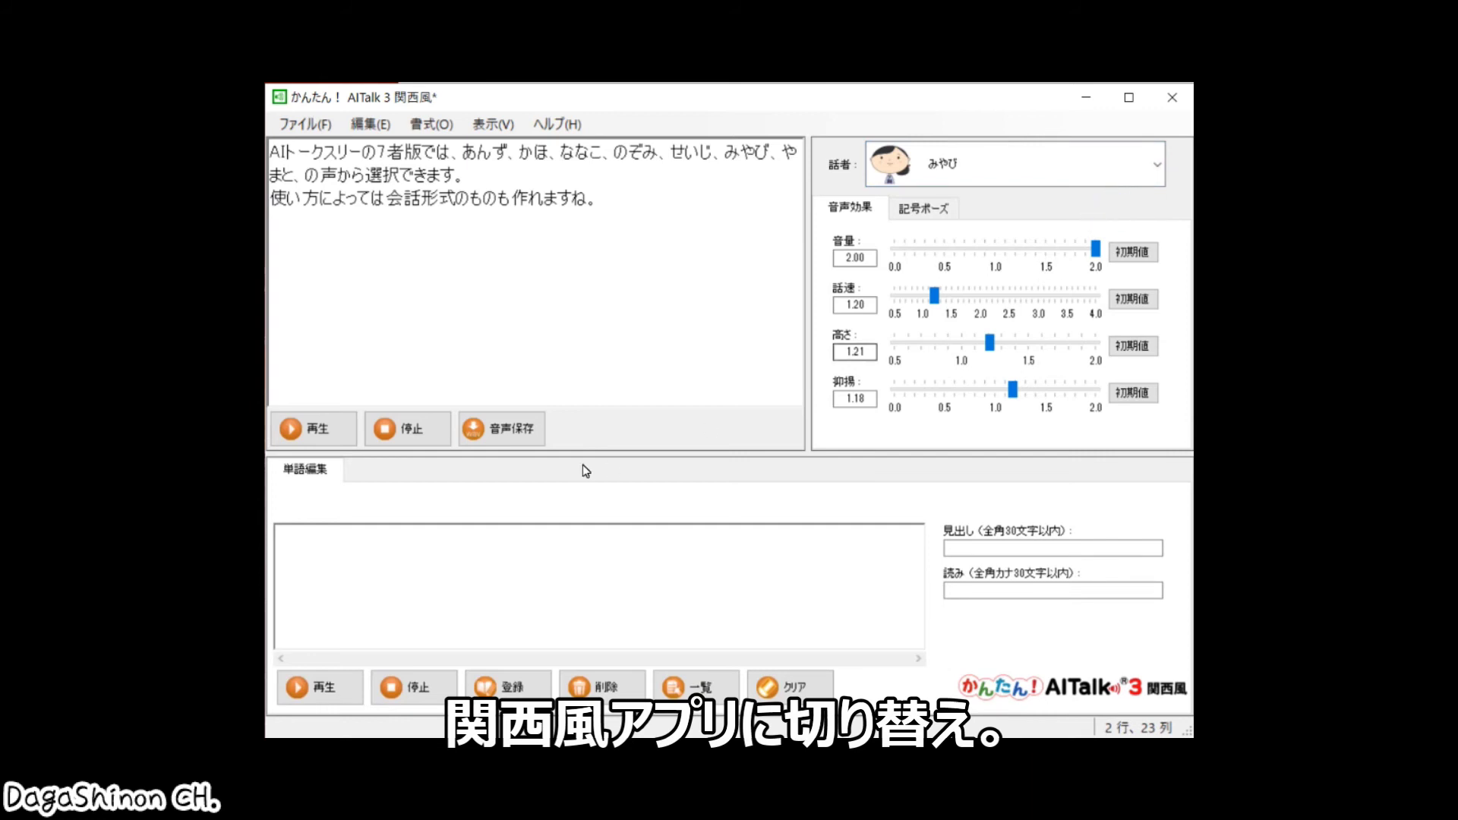
{"action": "left_click", "coordinate": [303, 434]}
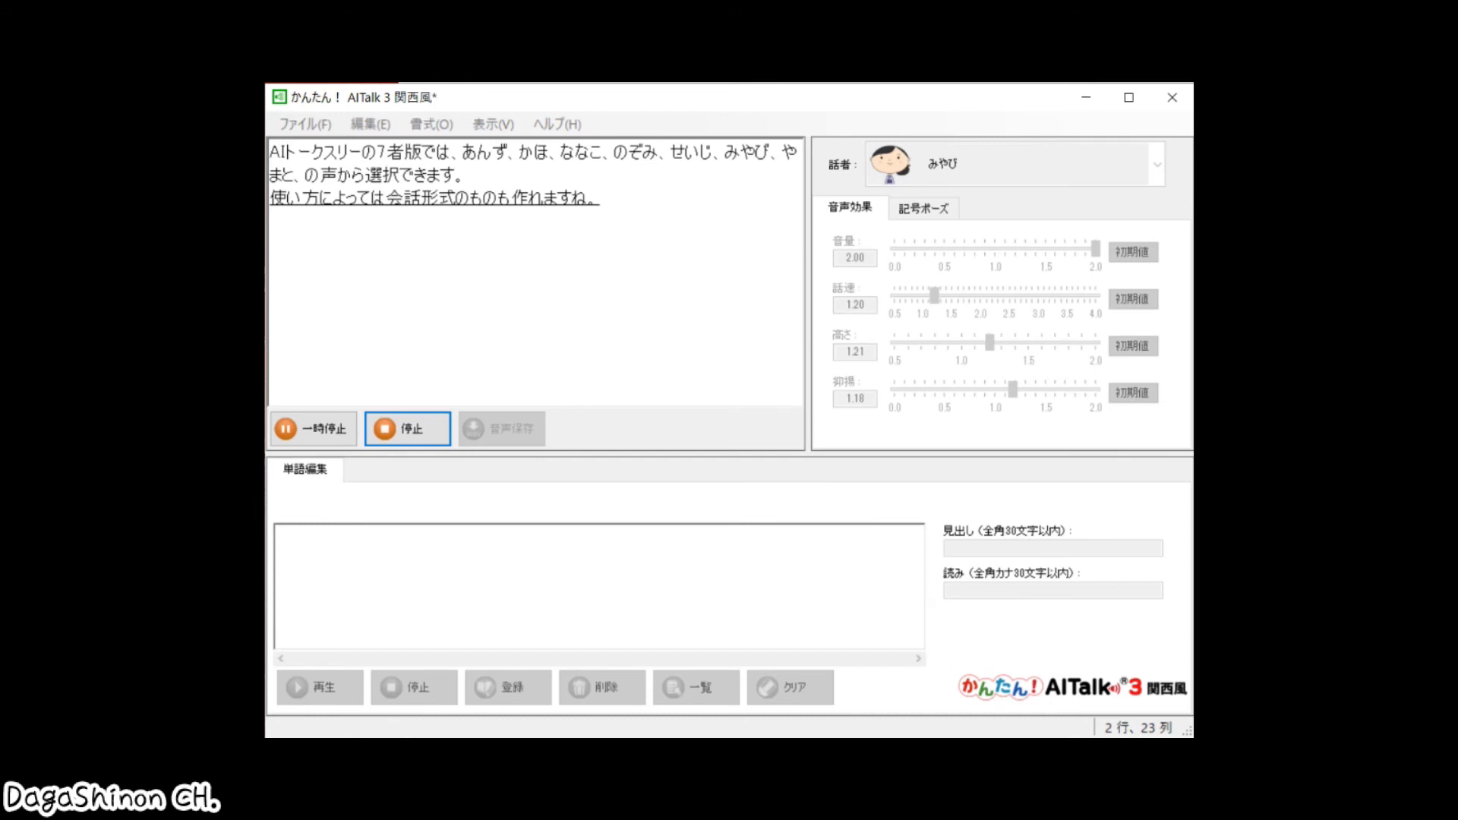
{"action": "left_click", "coordinate": [1159, 165]}
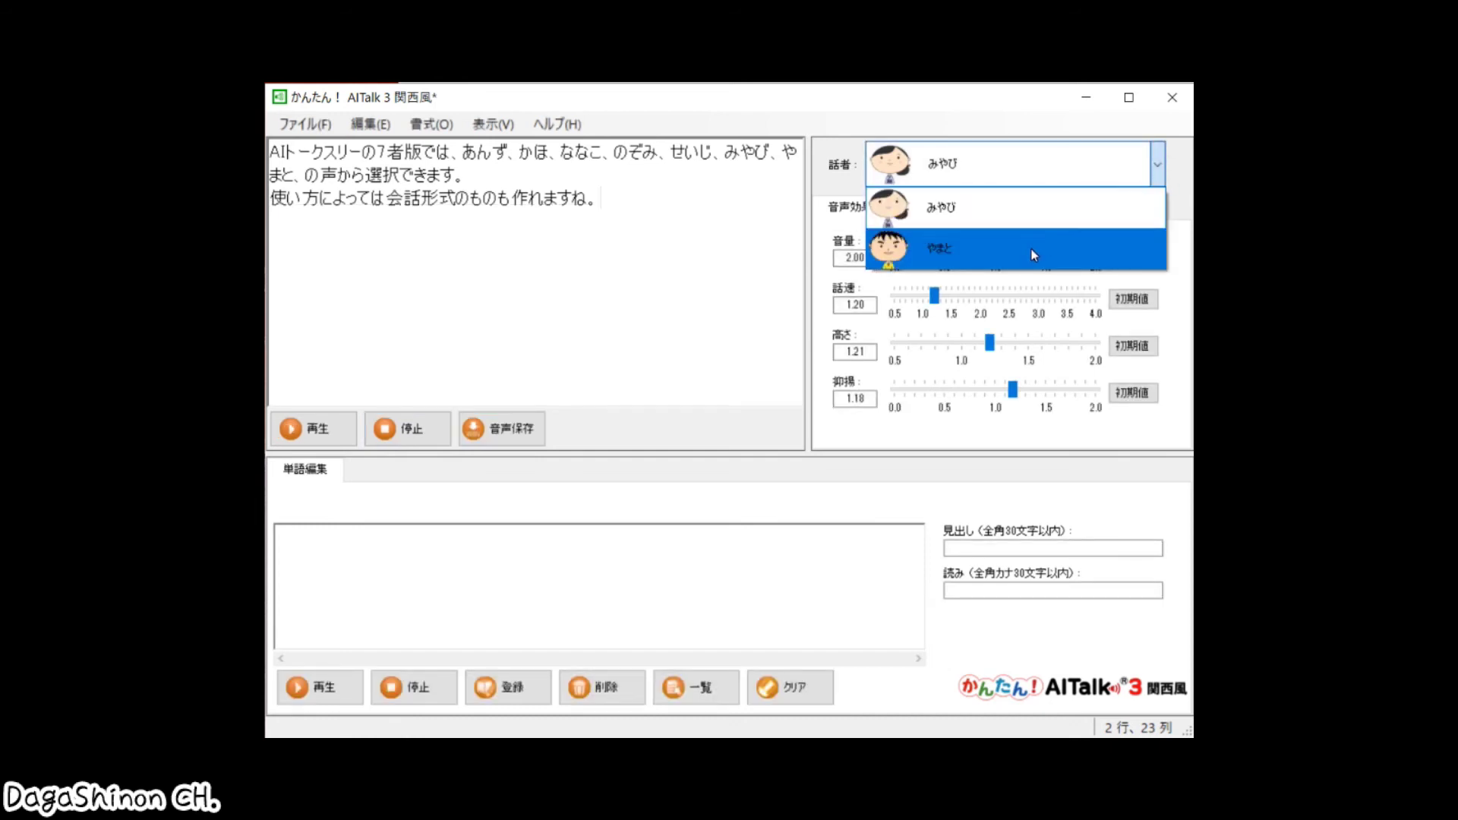
{"action": "left_click", "coordinate": [1031, 248]}
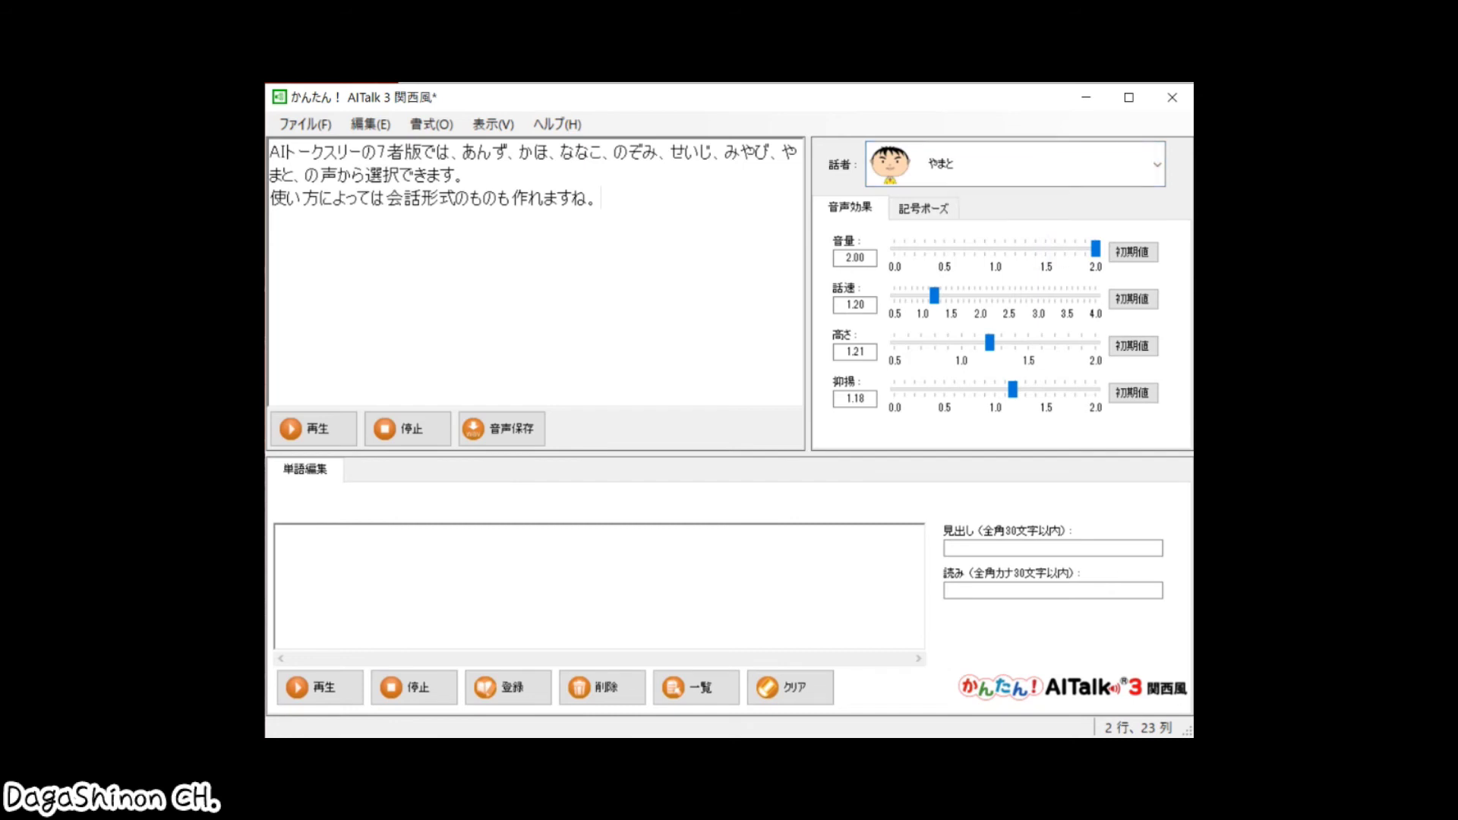
{"action": "left_click", "coordinate": [325, 441]}
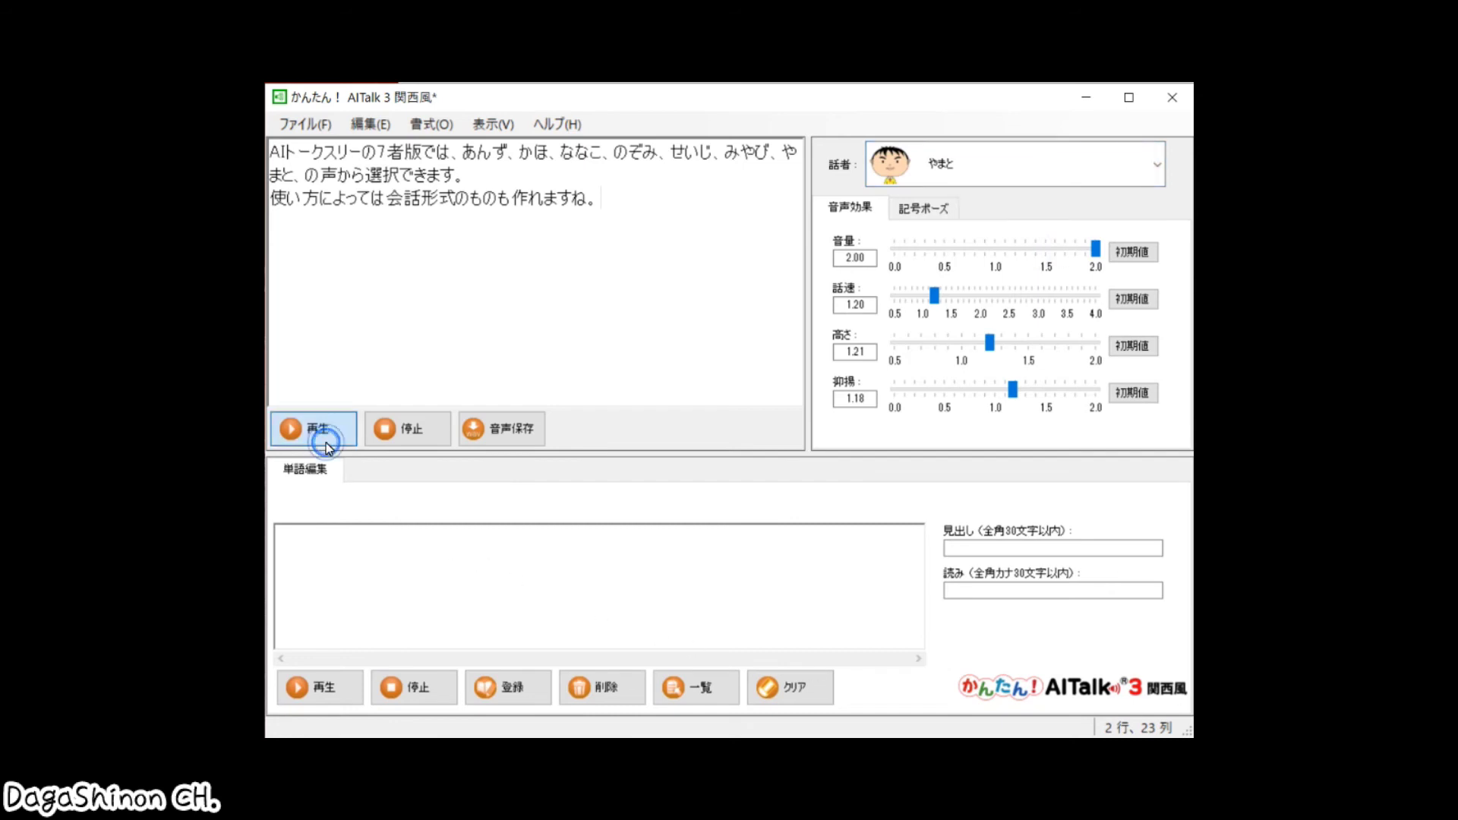